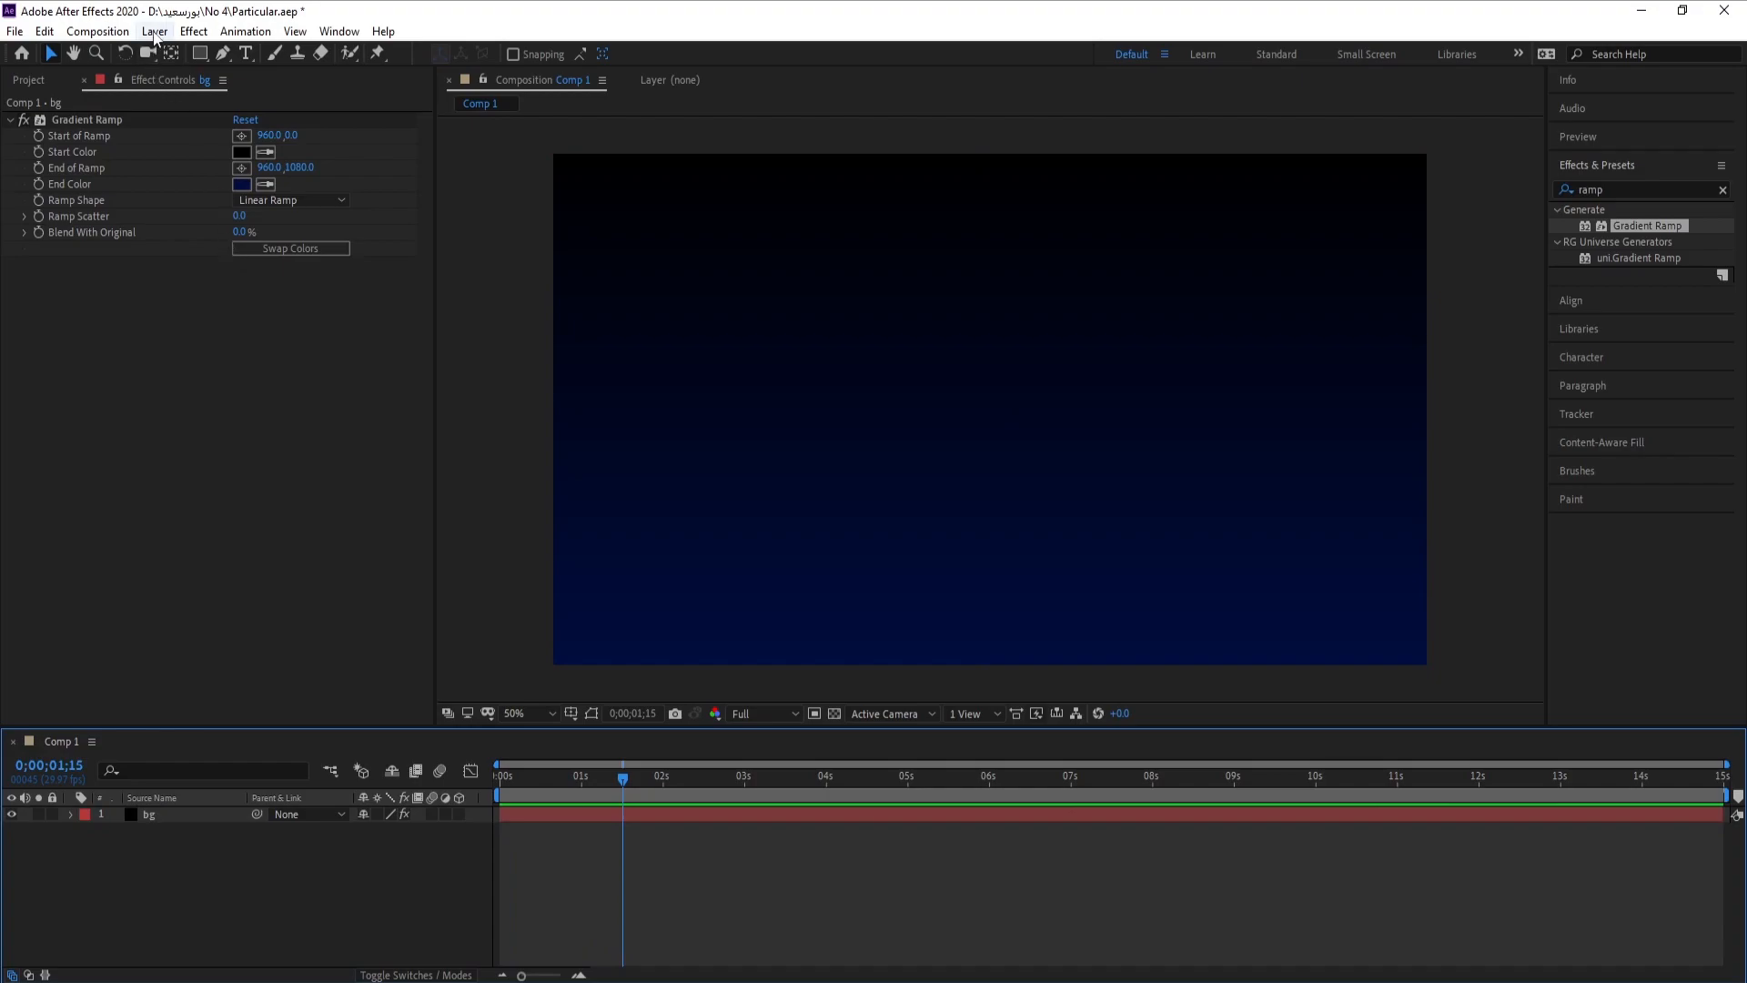
Create a comp-size black solid above the bg layer and apply the RG Trapcode Particular effect to it.
mouse_move(173, 50)
click(446, 73)
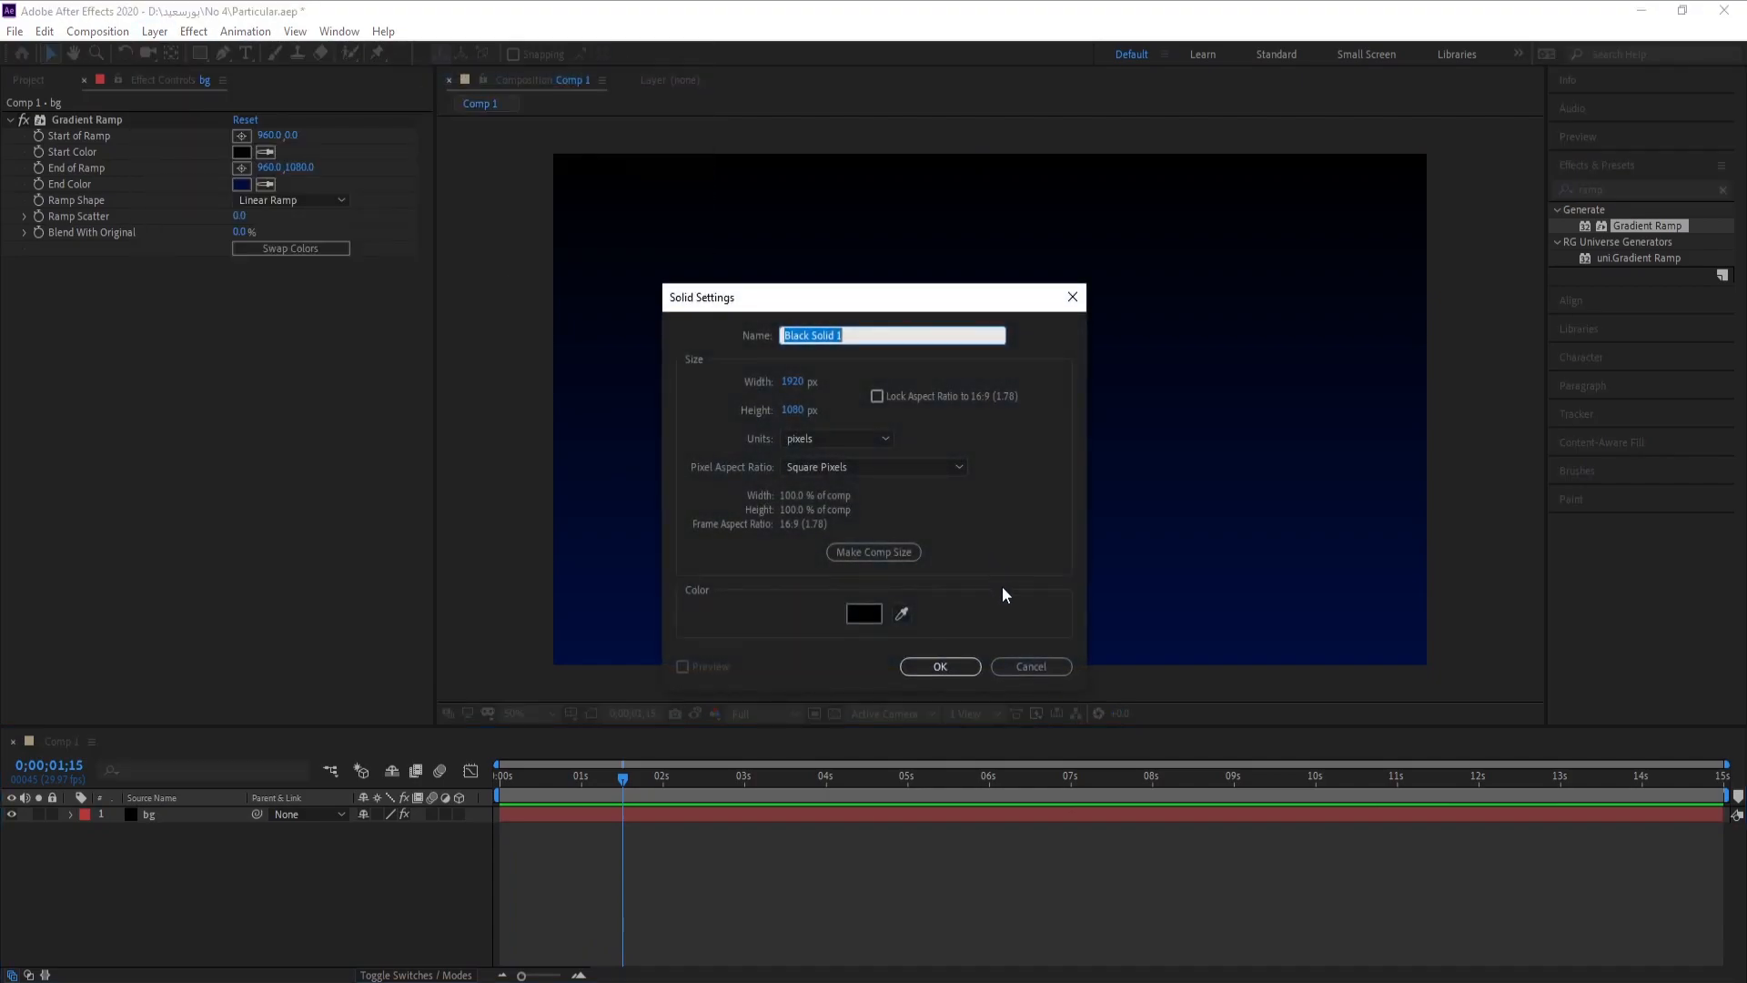
click(937, 663)
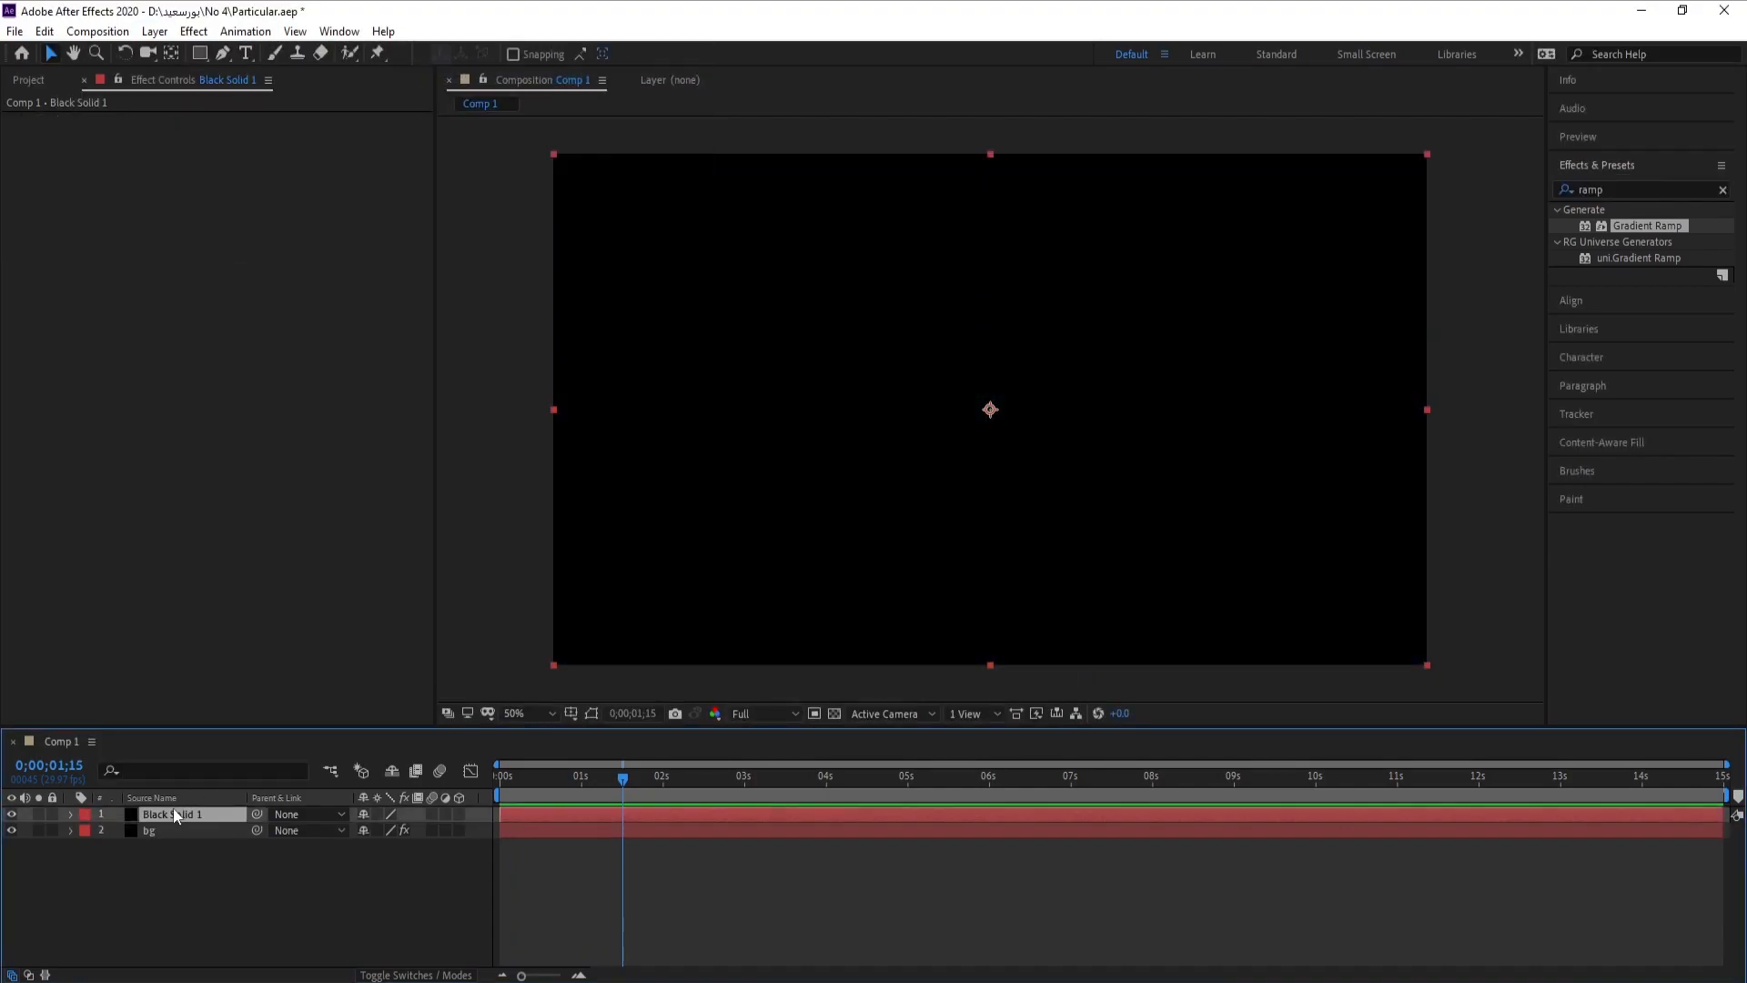
click(196, 32)
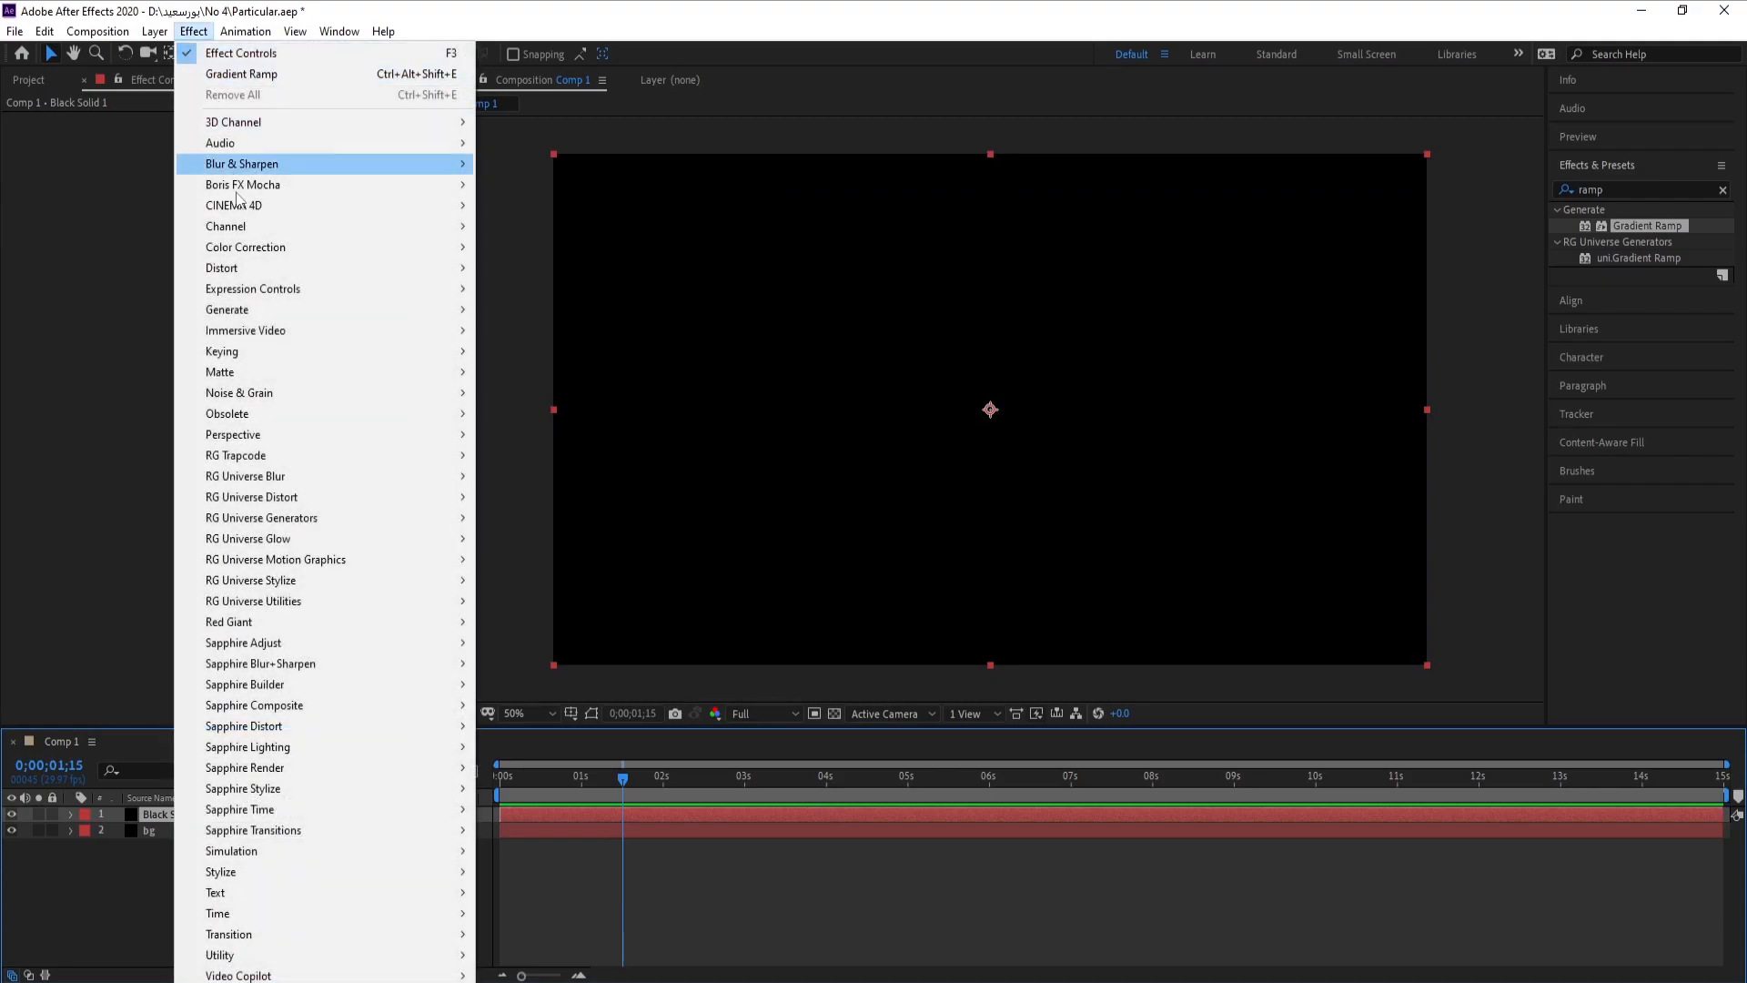
mouse_move(396, 458)
click(525, 580)
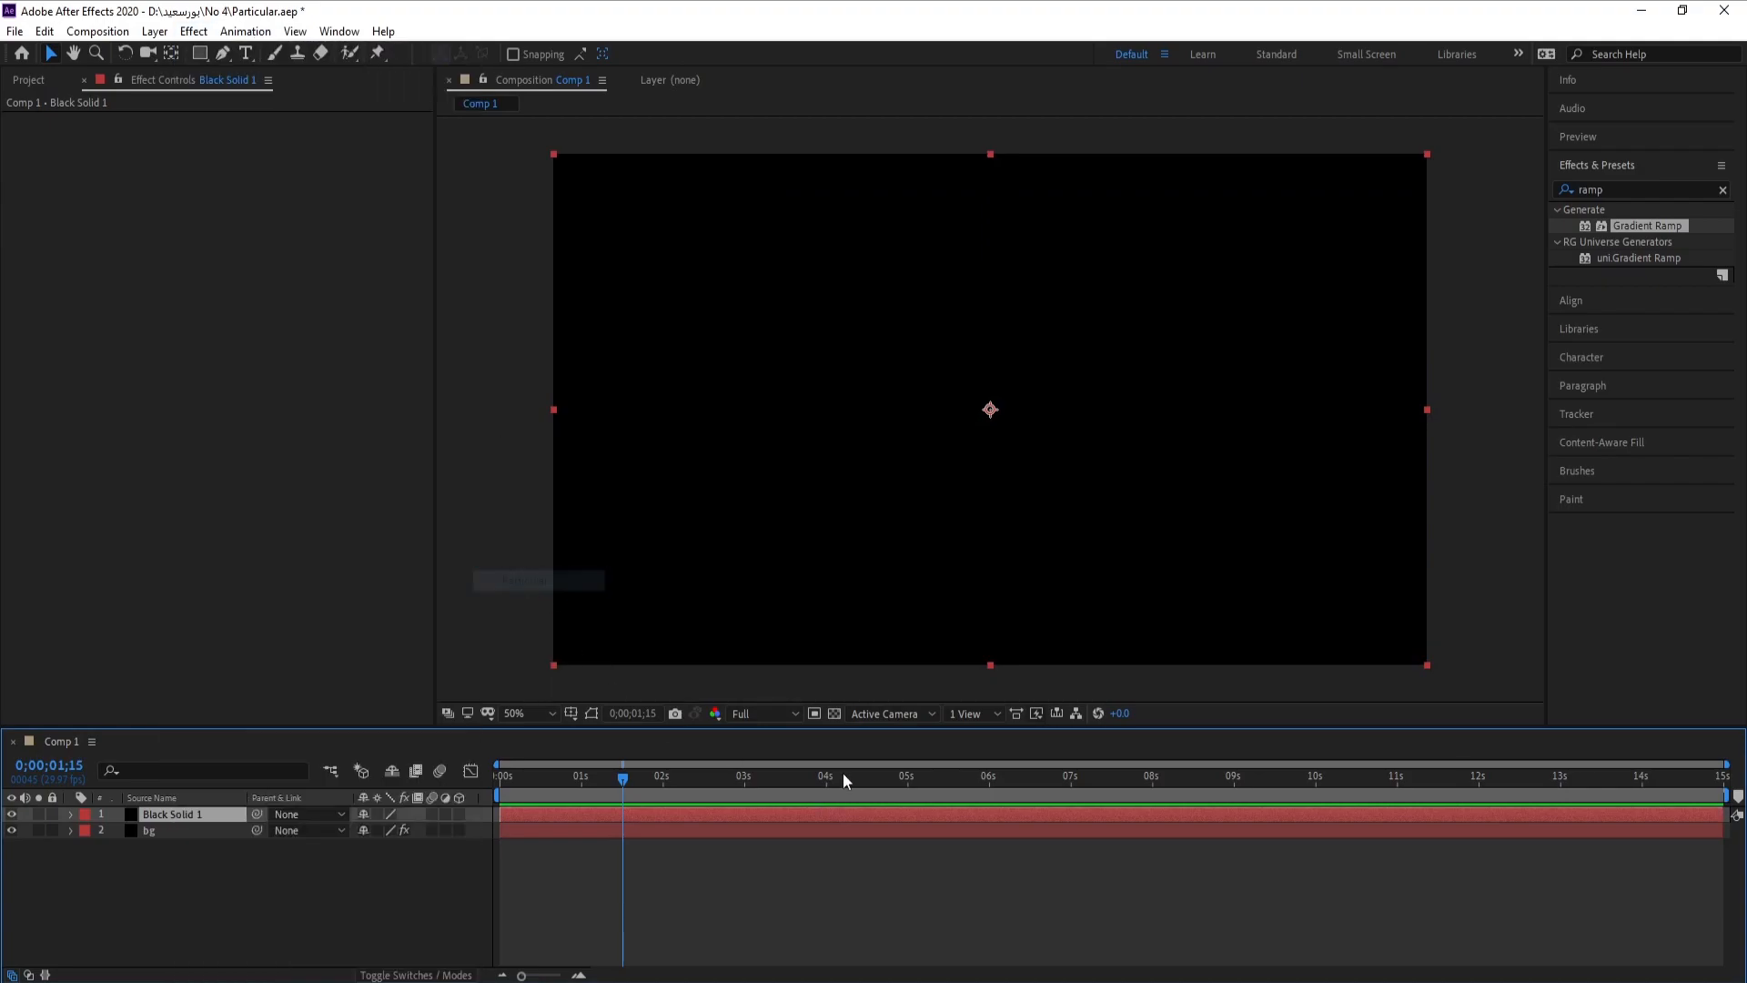
click(674, 778)
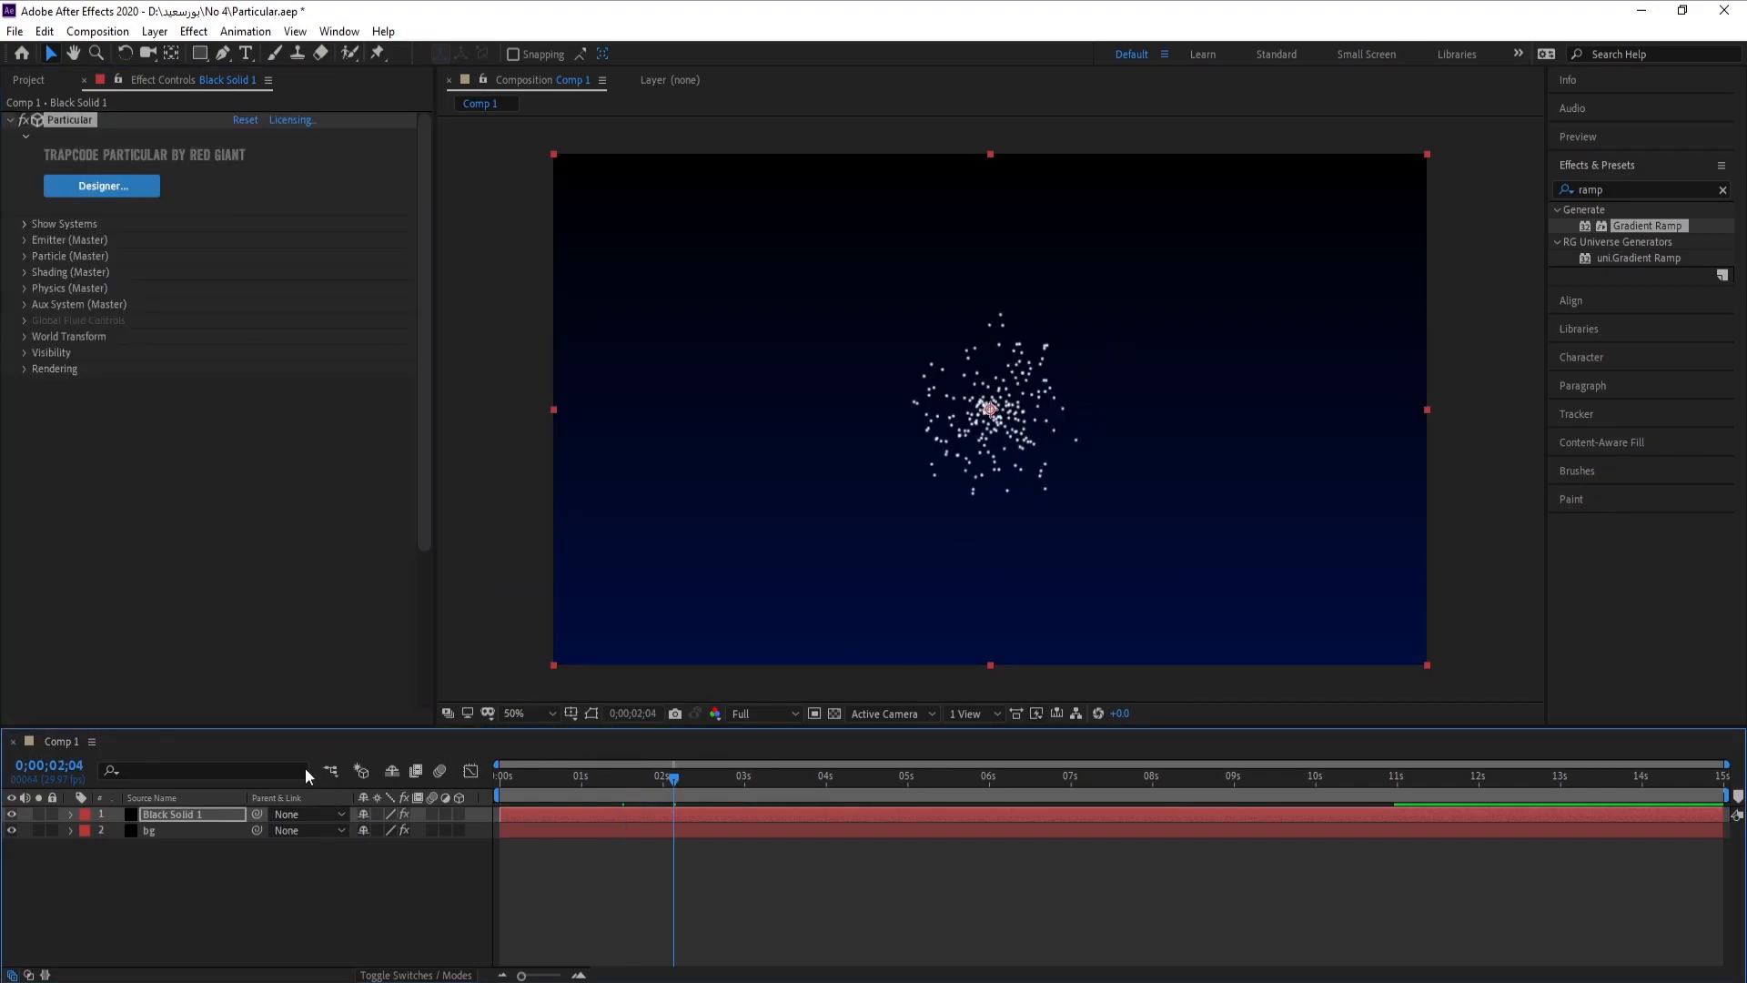
Add a point light to the composition and name it Emitter.
click(169, 877)
click(155, 31)
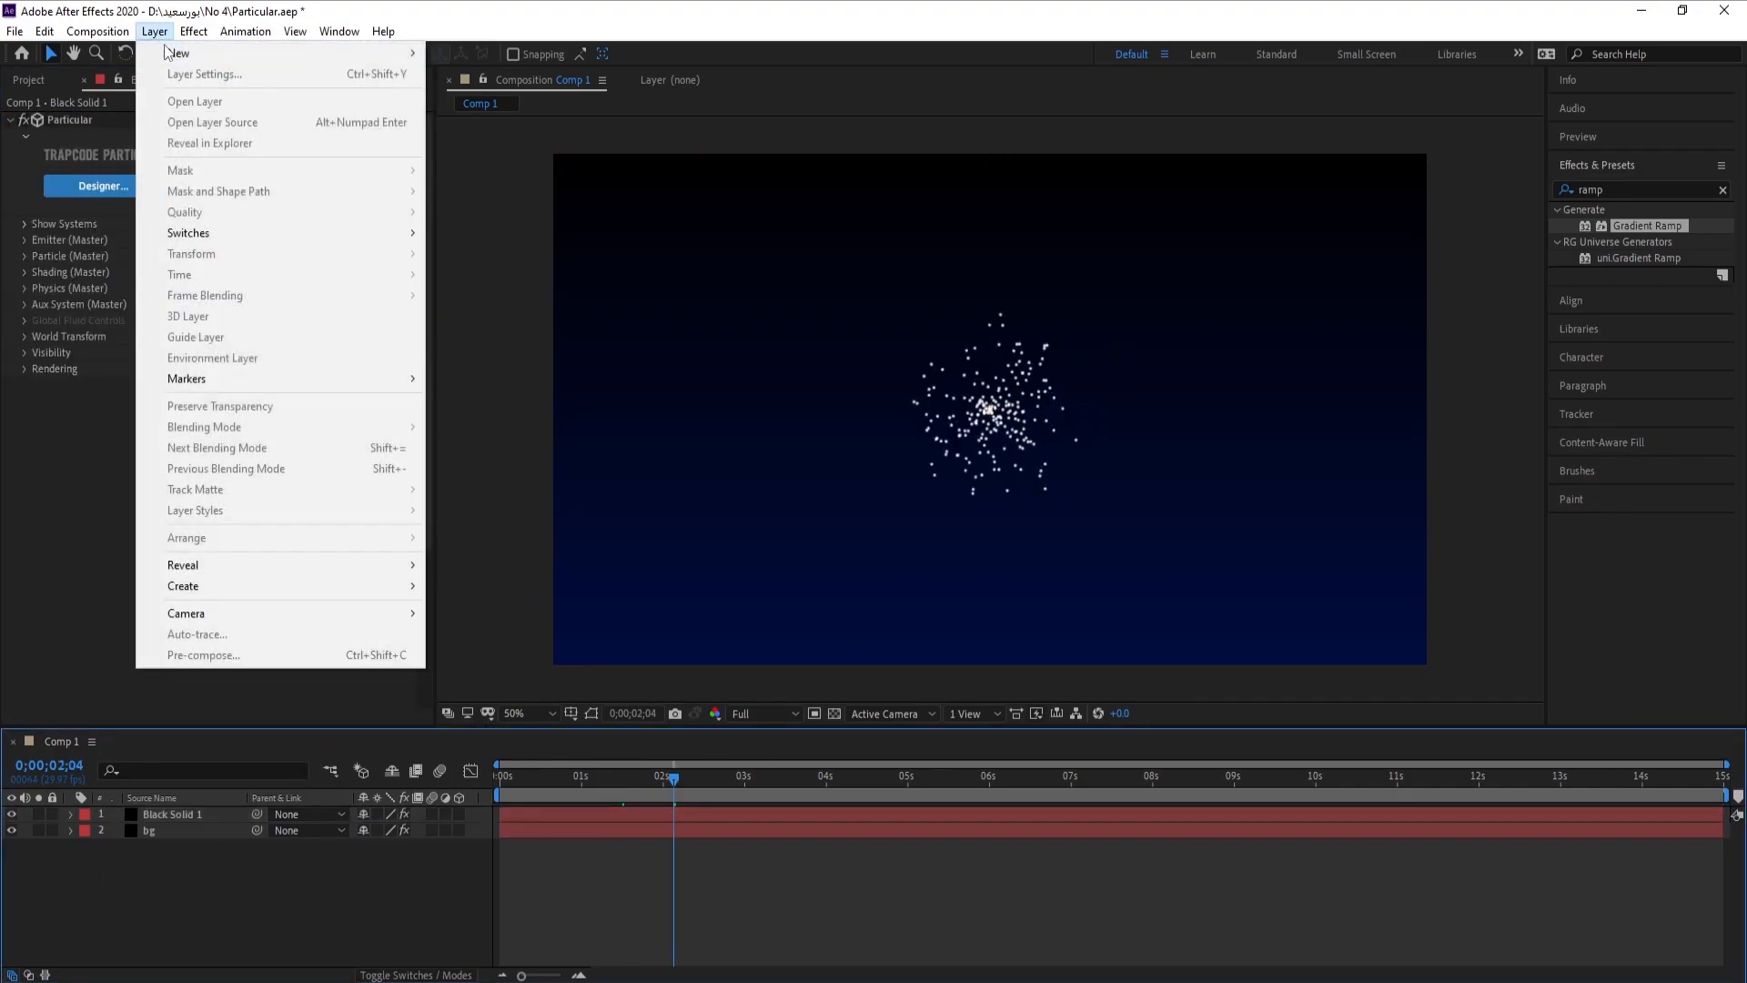
mouse_move(273, 53)
click(469, 96)
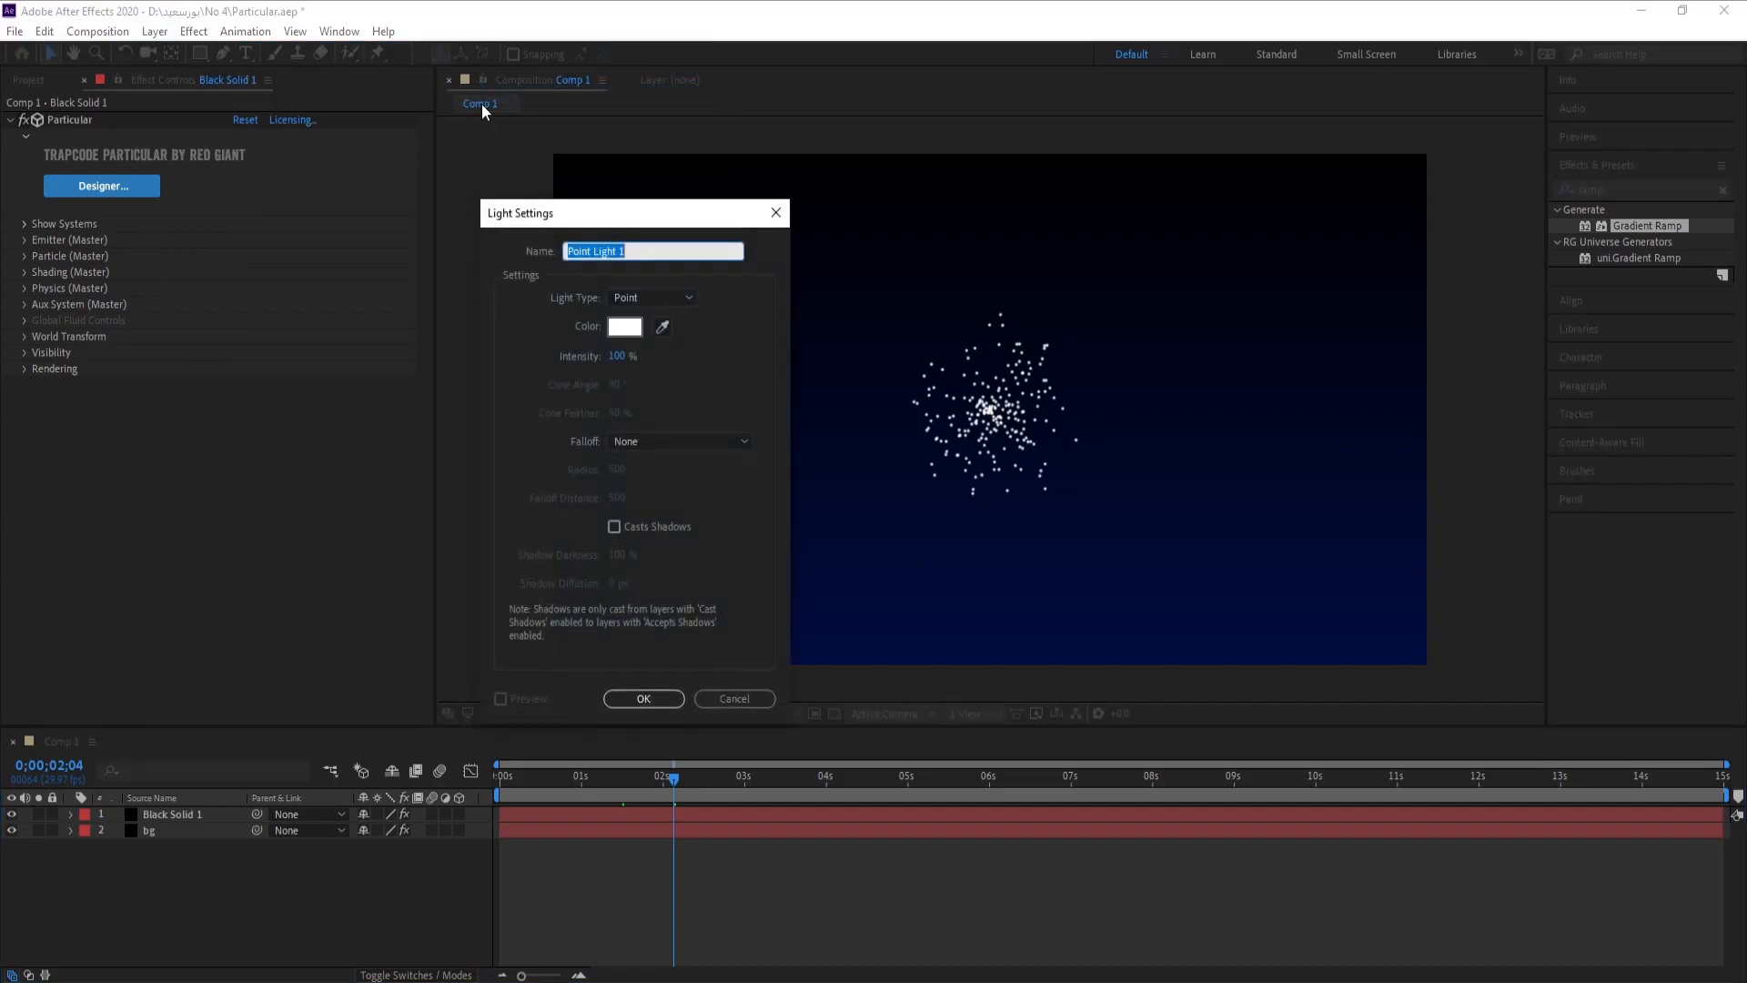
text(Emitter)
click(644, 693)
Add a null object to the composition and return the playhead to 0 seconds.
click(150, 31)
mouse_move(182, 53)
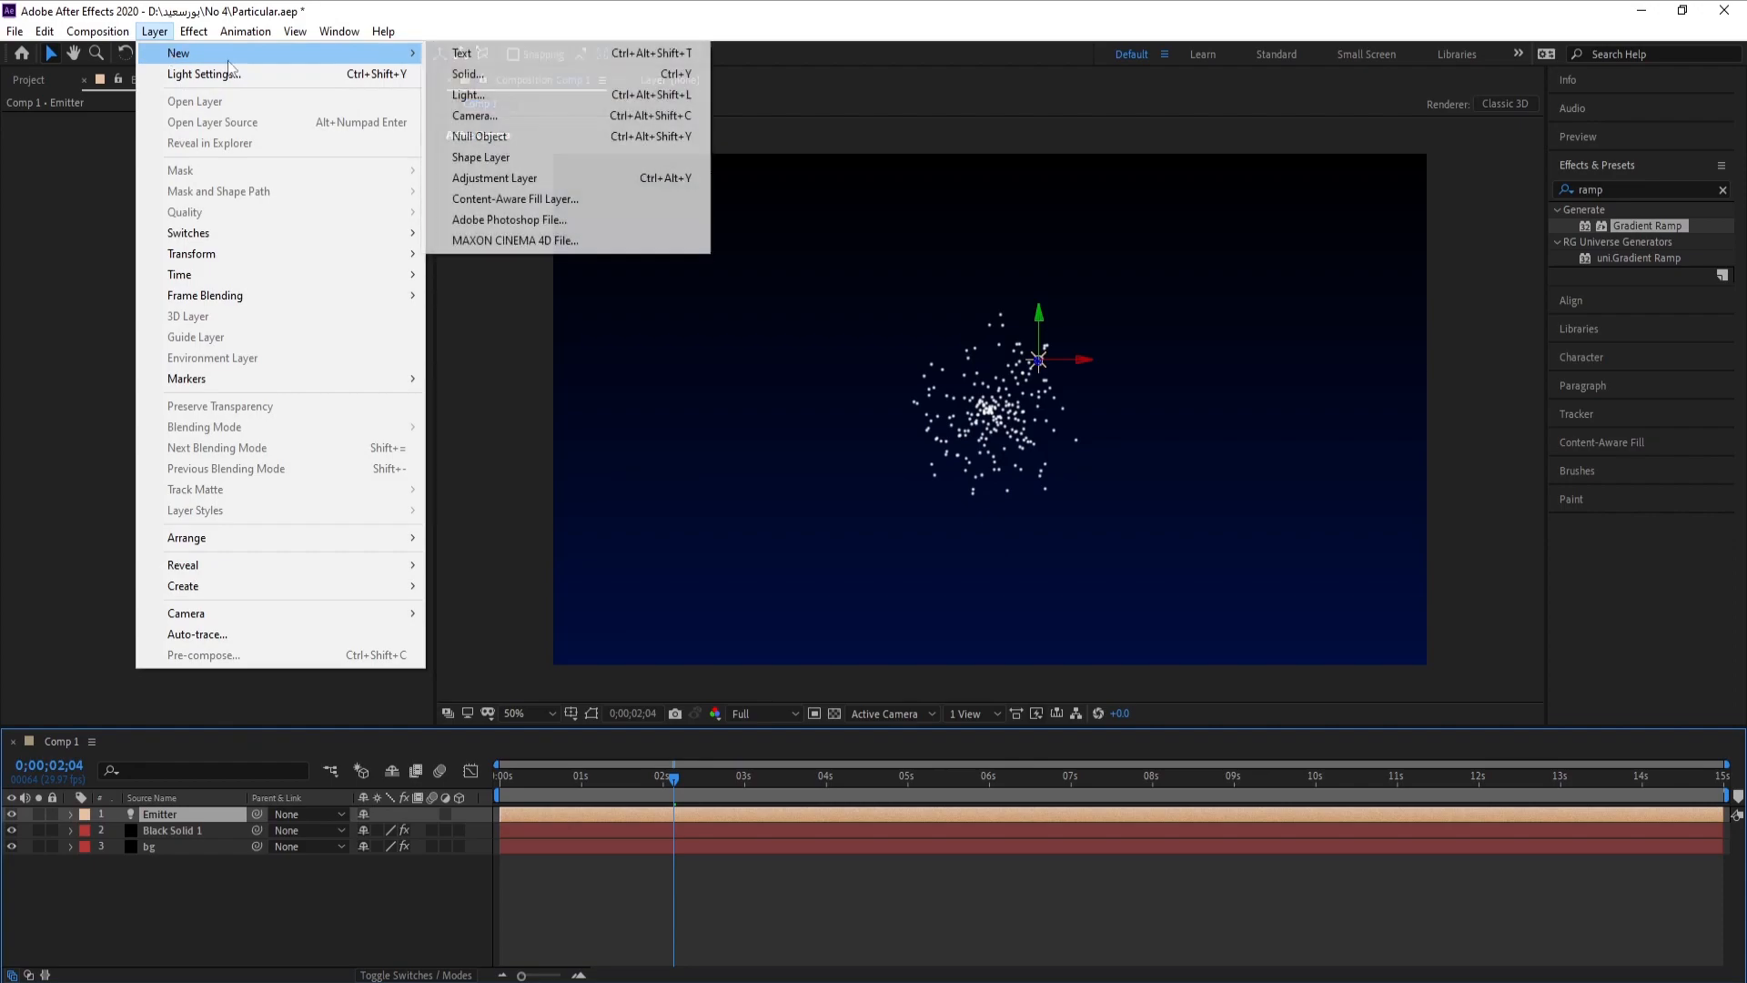
click(481, 138)
click(521, 786)
drag(510, 790, 346, 797)
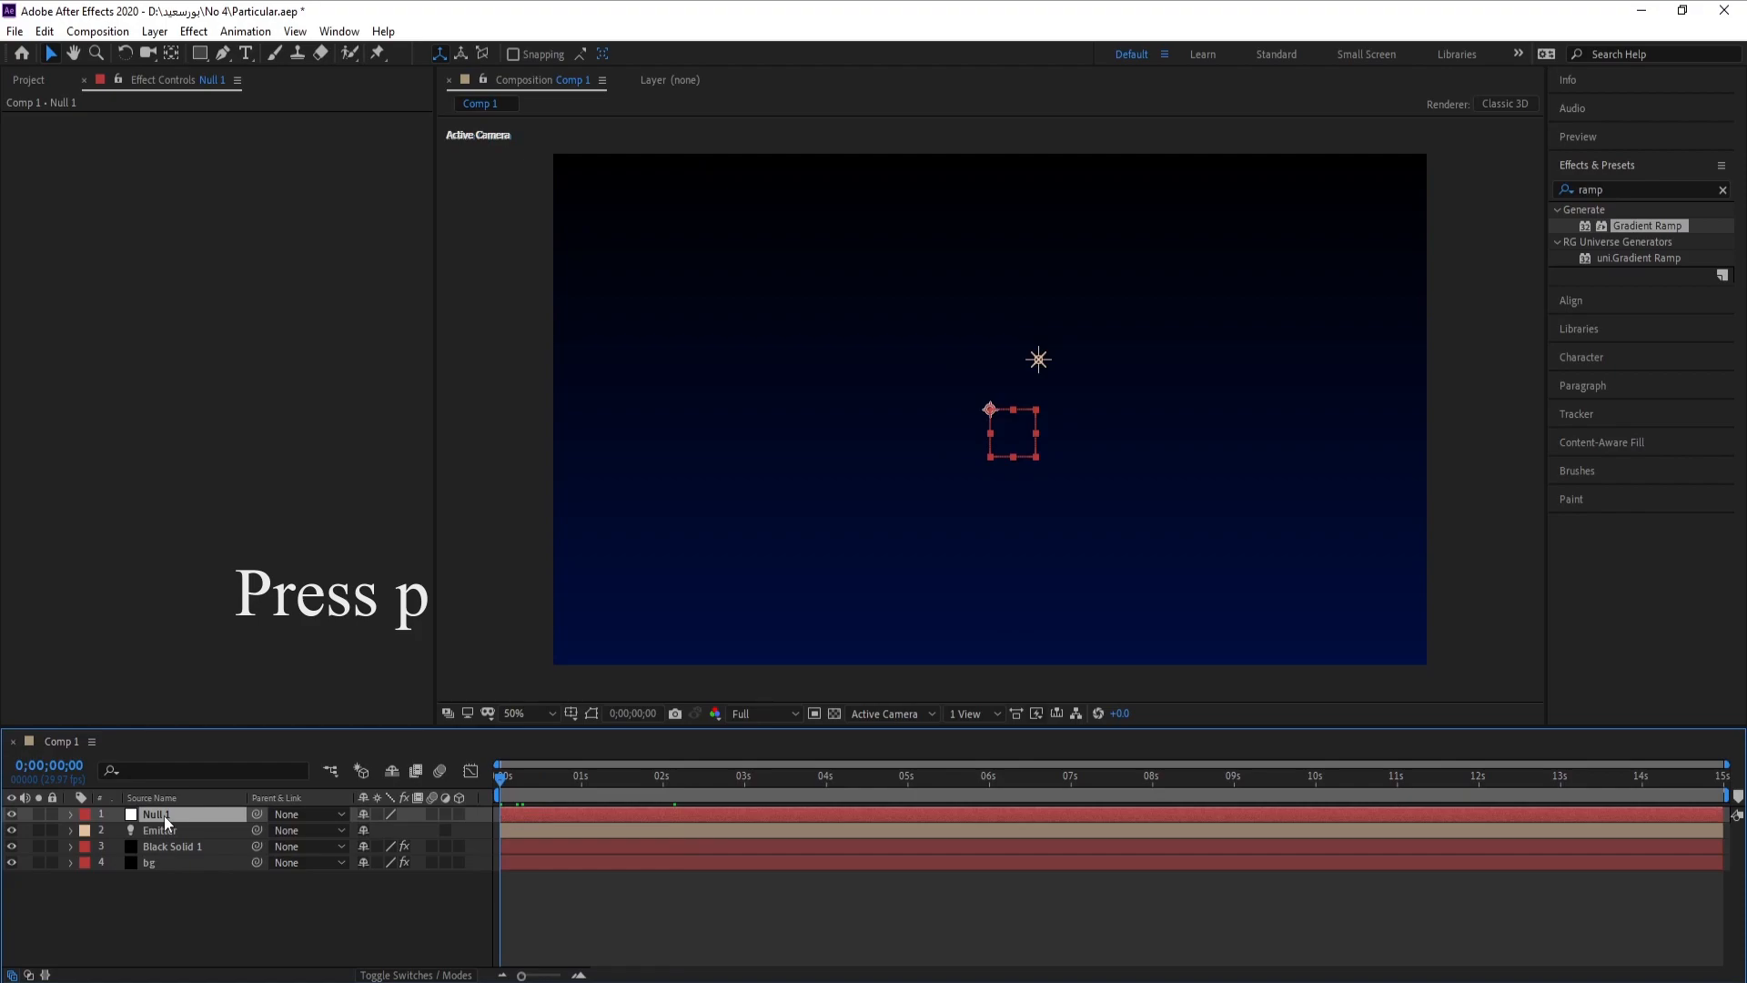
Copy the null's Position property and paste it onto the Position of the Emitter light.
key(p)
click(158, 844)
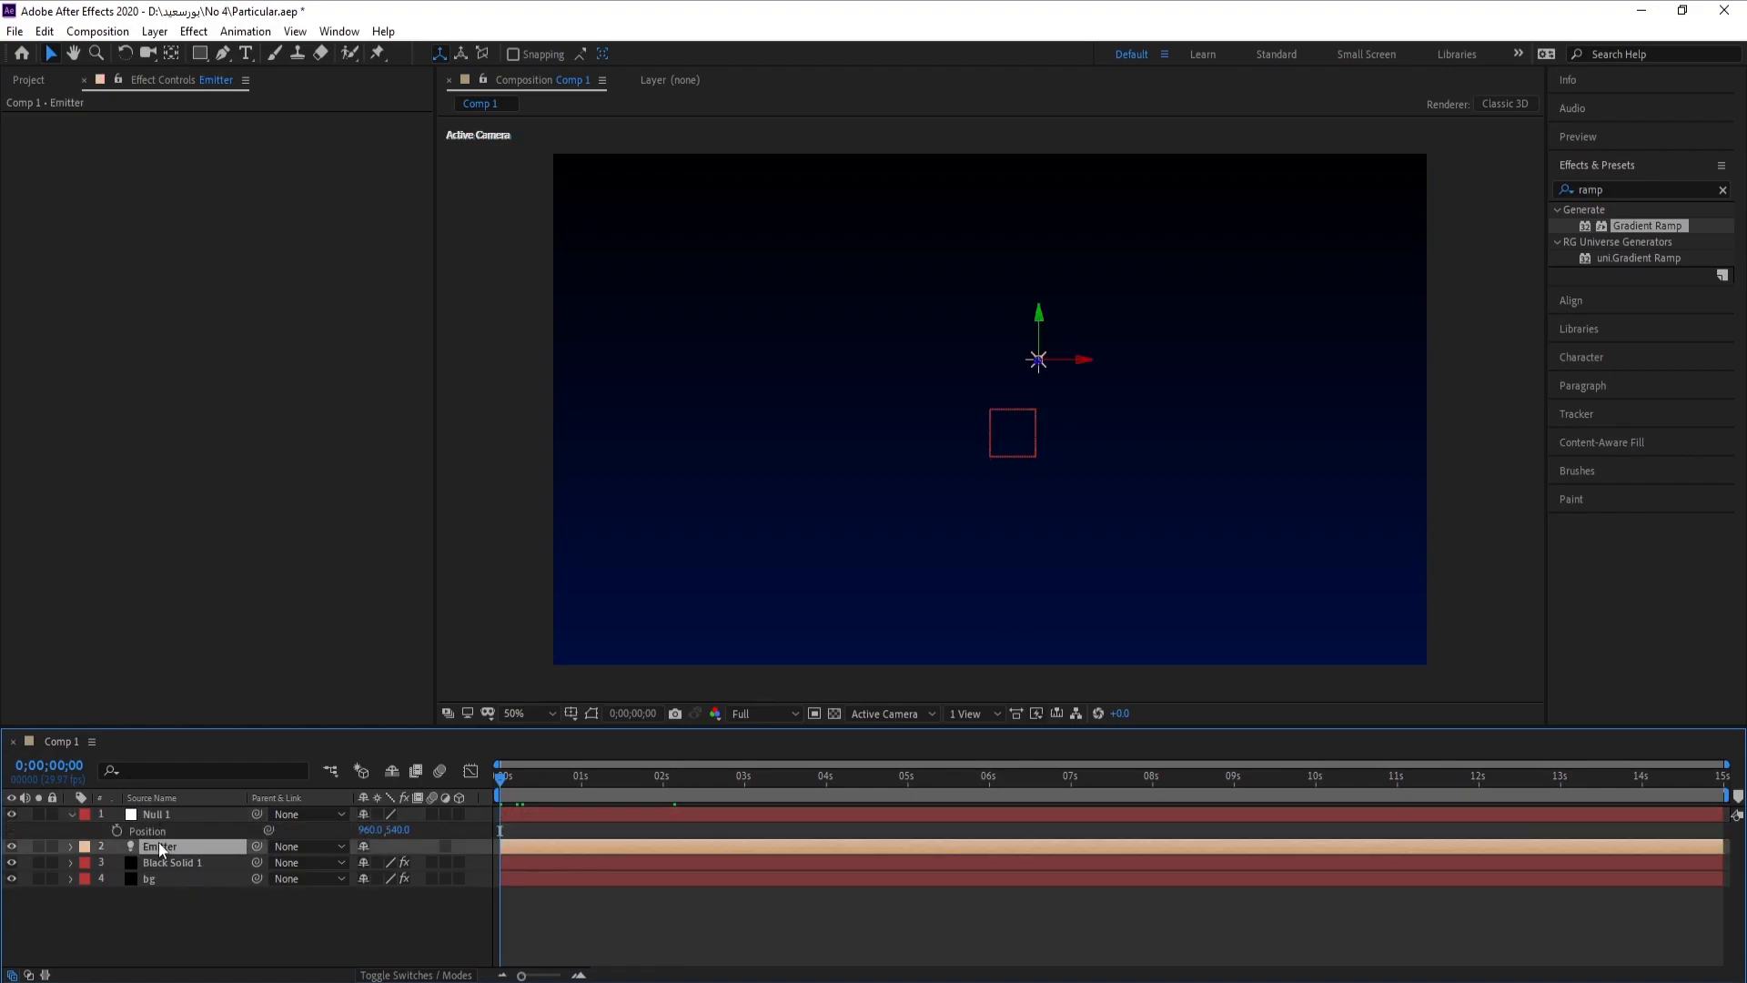
key(p)
click(156, 831)
key(ctrl+c)
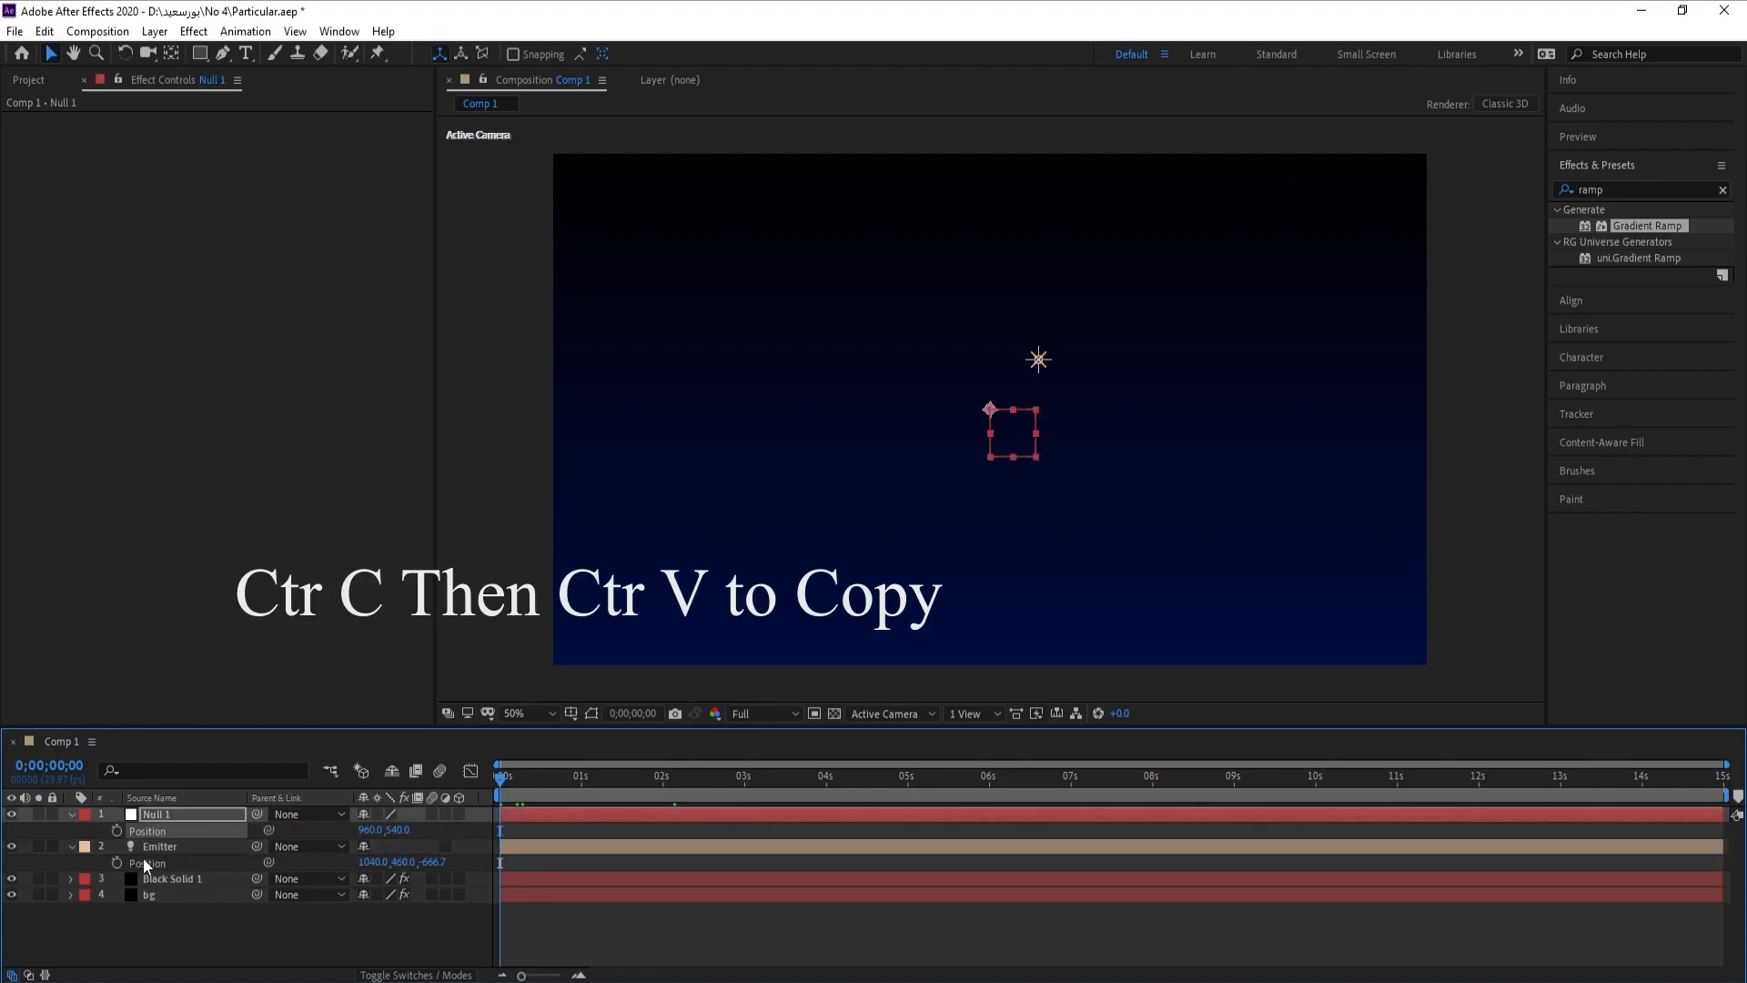
click(146, 861)
key(ctrl+v)
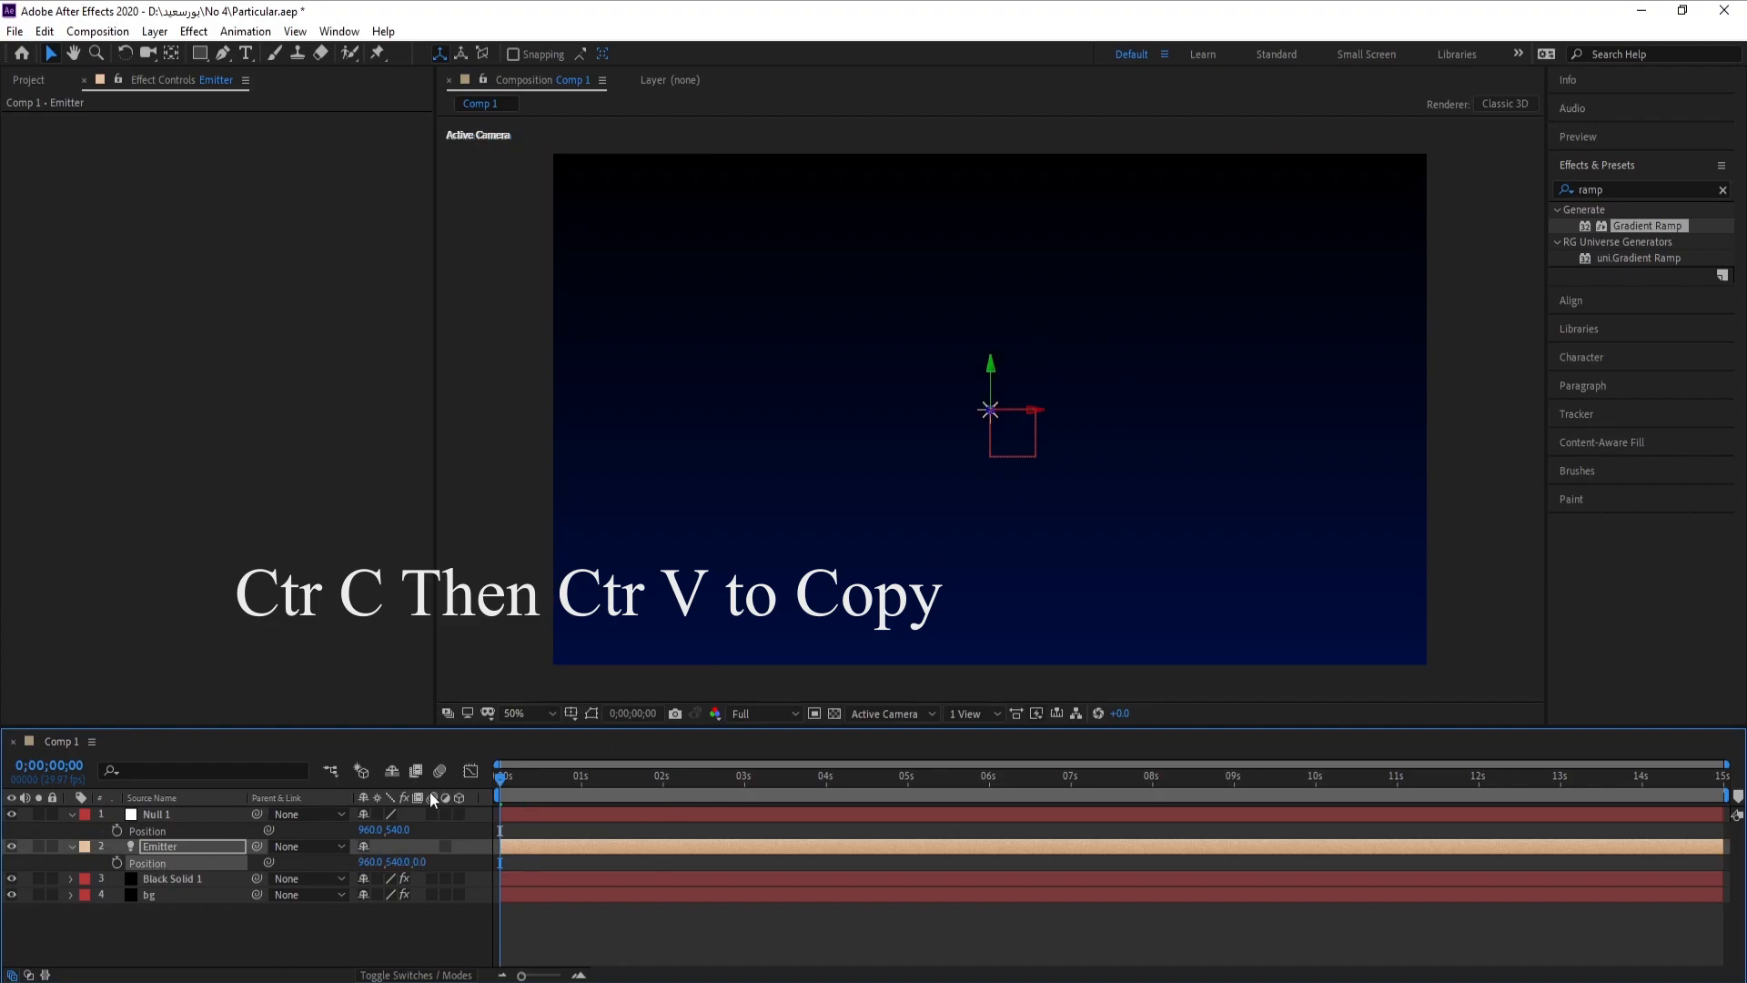
Make the null a 3D layer and parent the Emitter light to it.
click(460, 815)
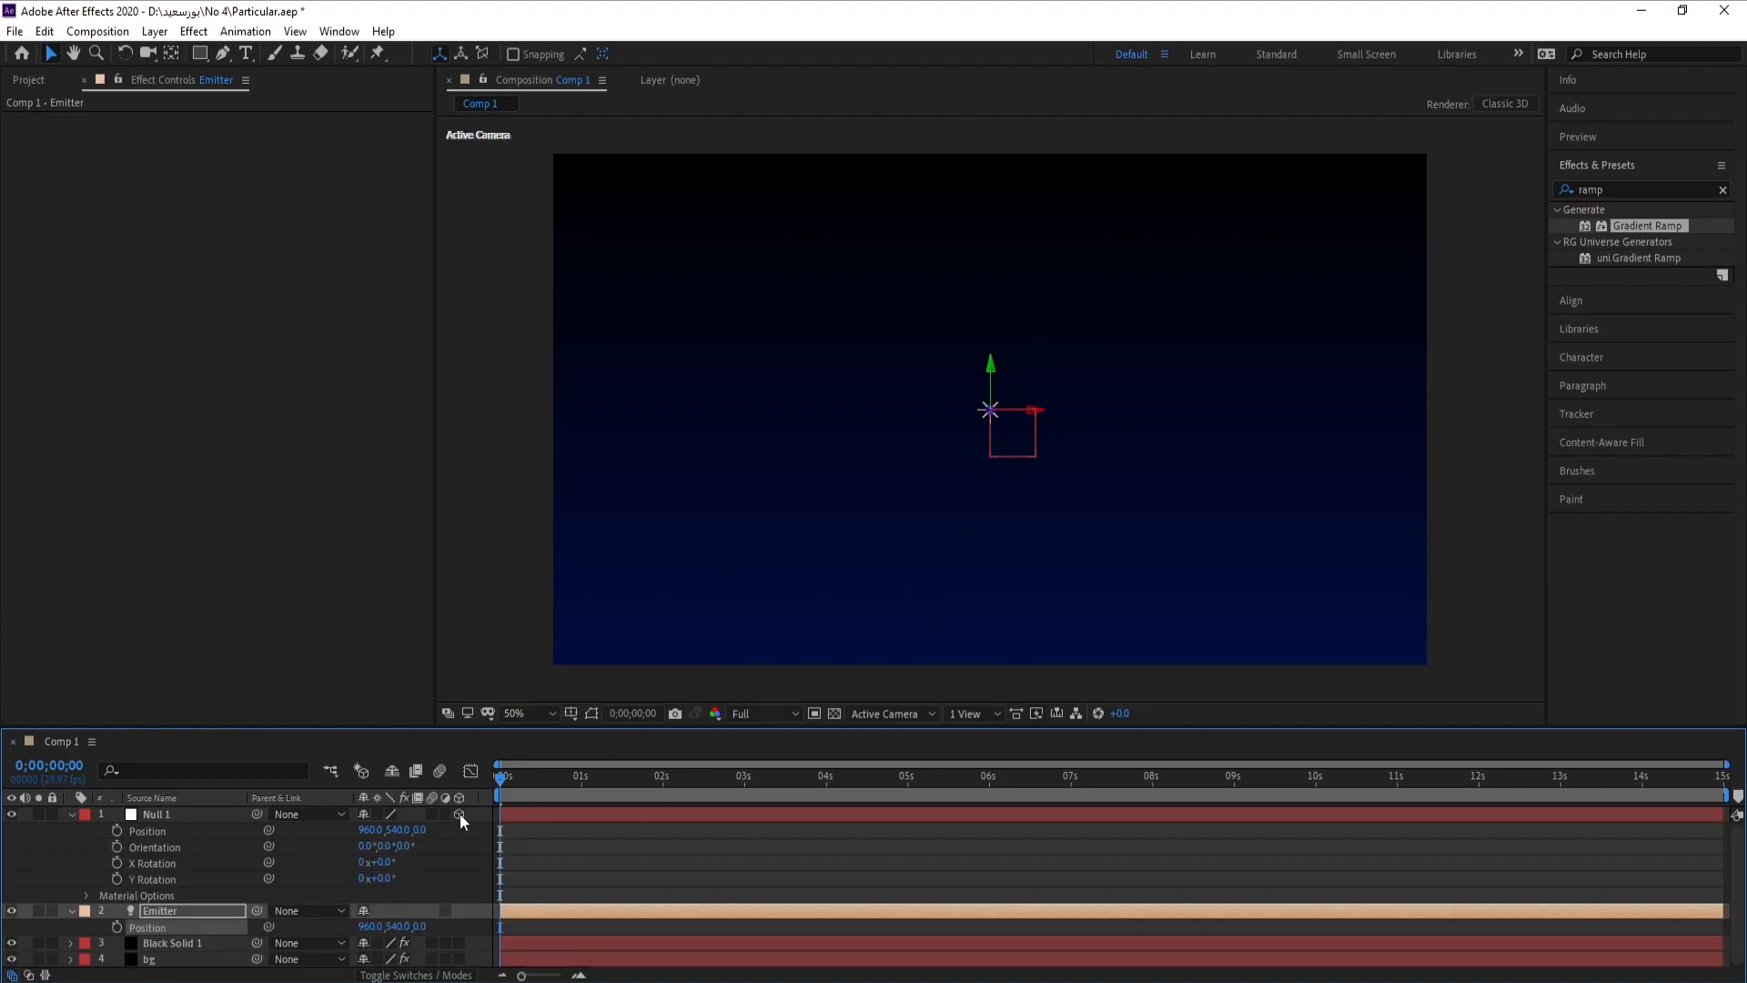
click(71, 815)
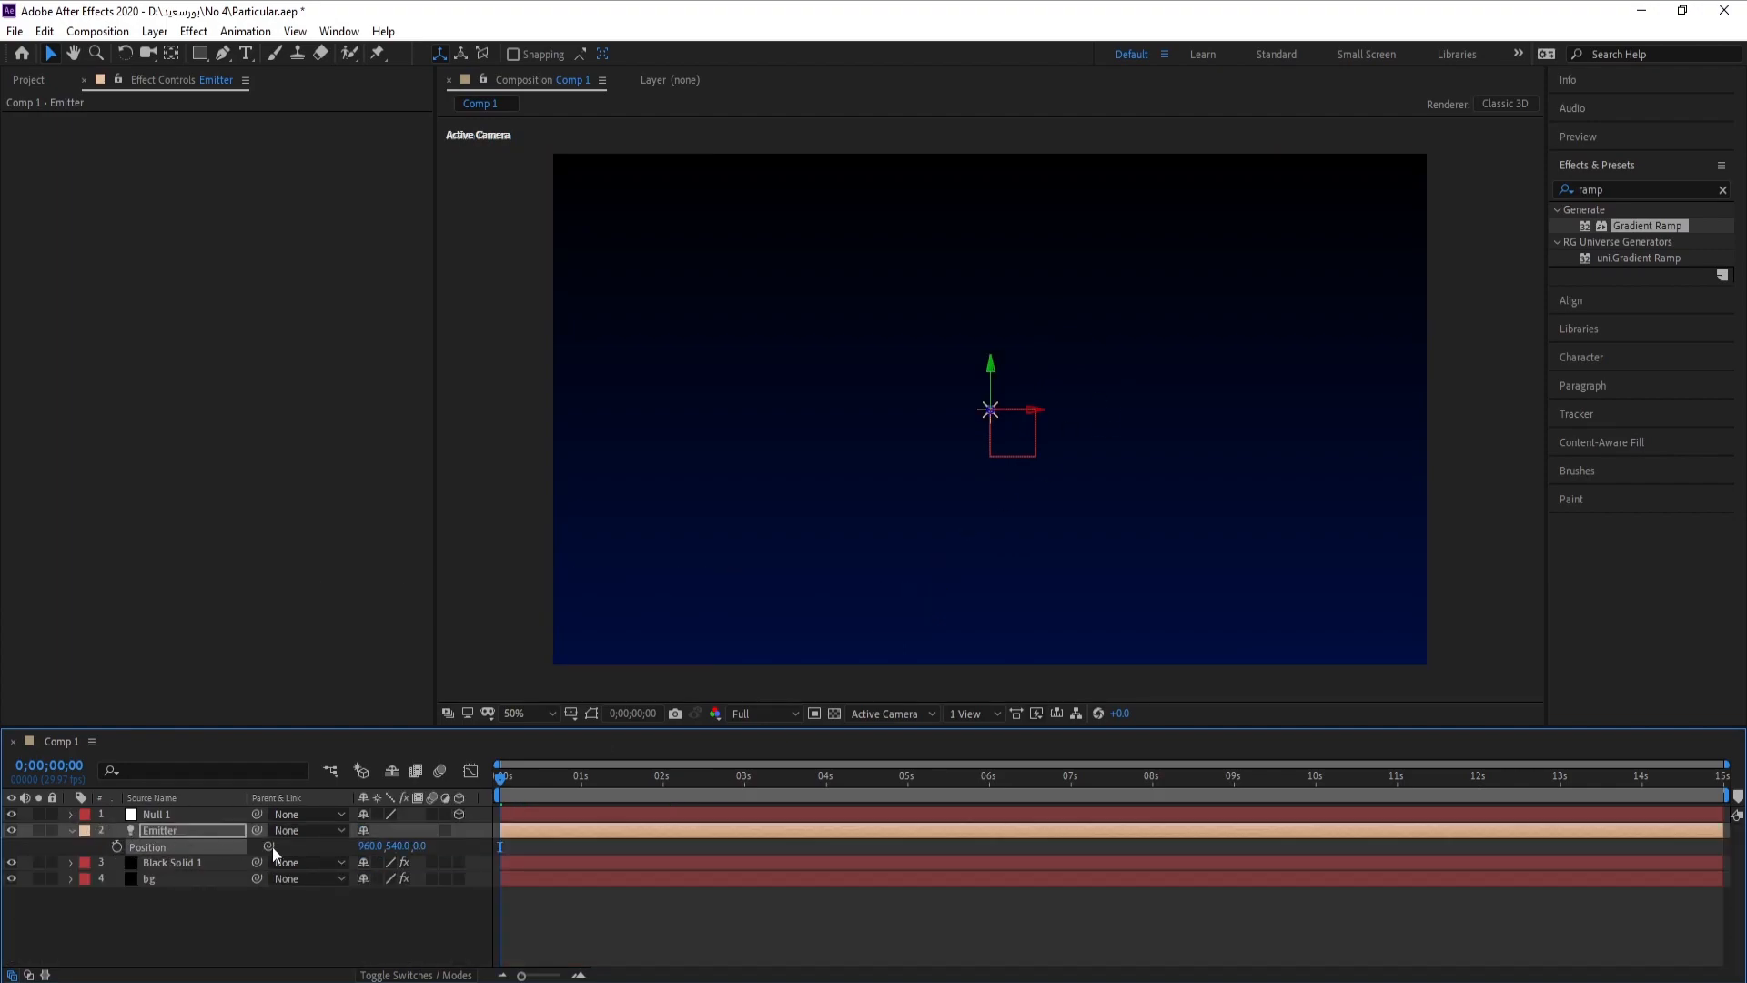
click(70, 830)
drag(258, 830, 140, 814)
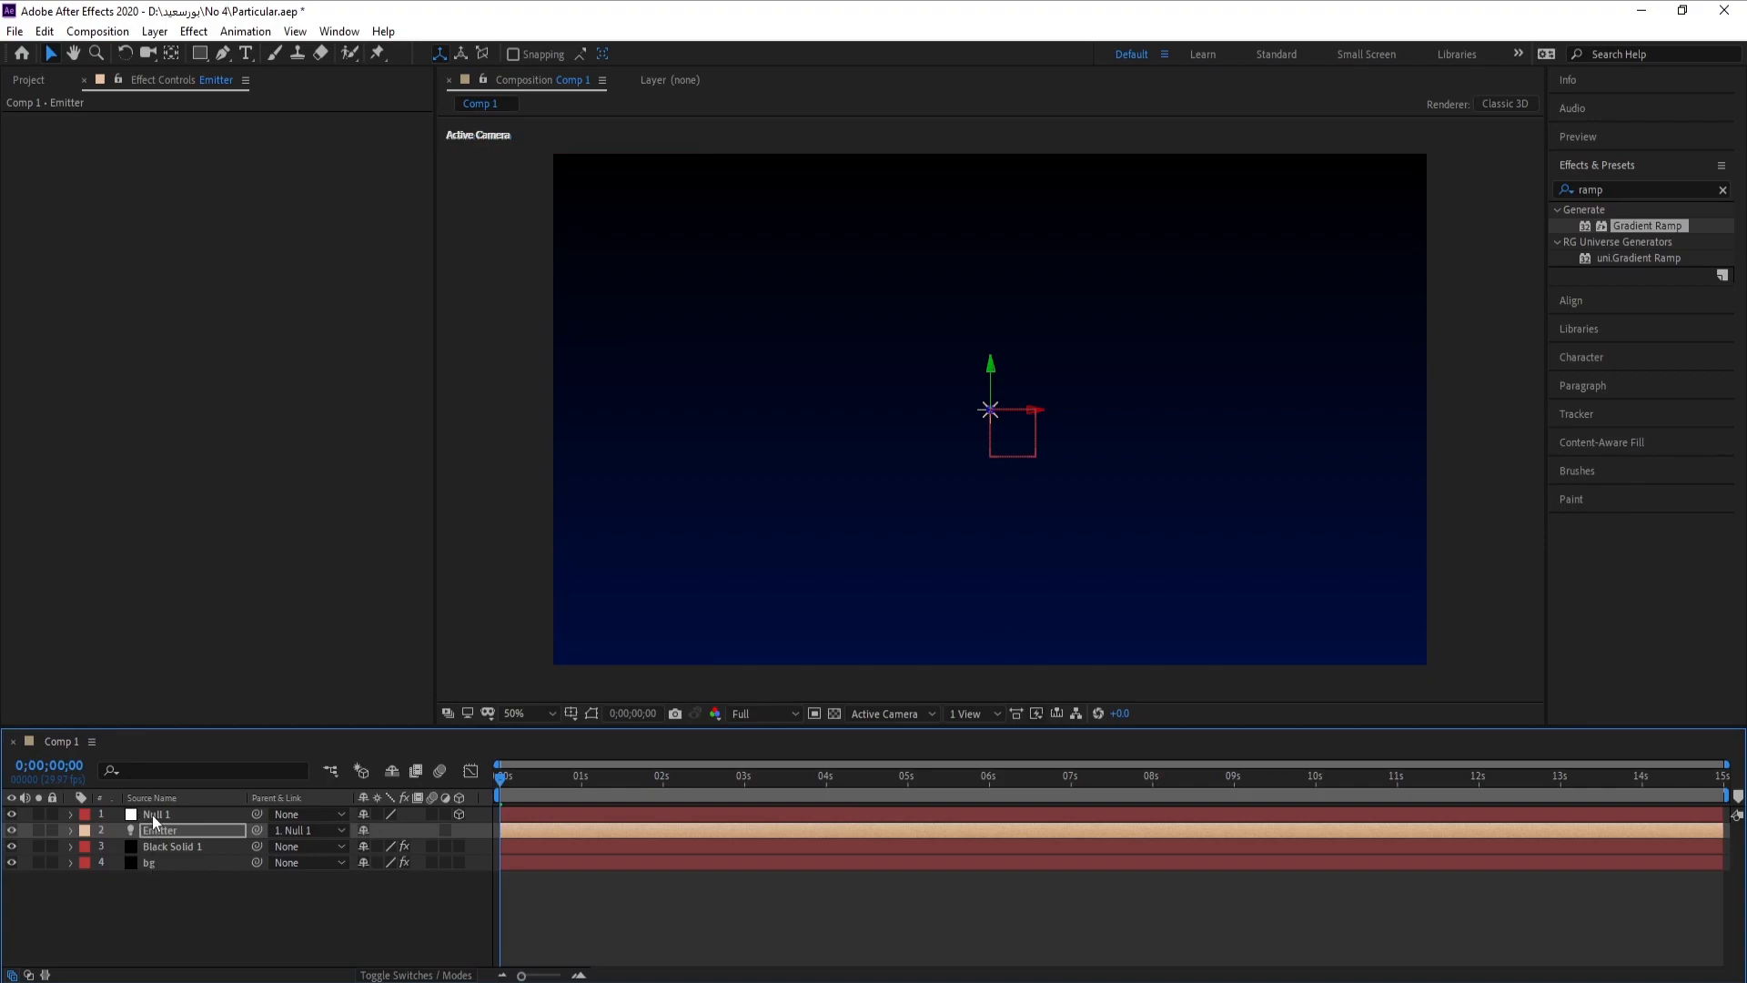
Move the null outside the frame's lower-left corner, to about -174, 1082, and start a Position keyframe at 0 seconds.
click(151, 815)
key(p)
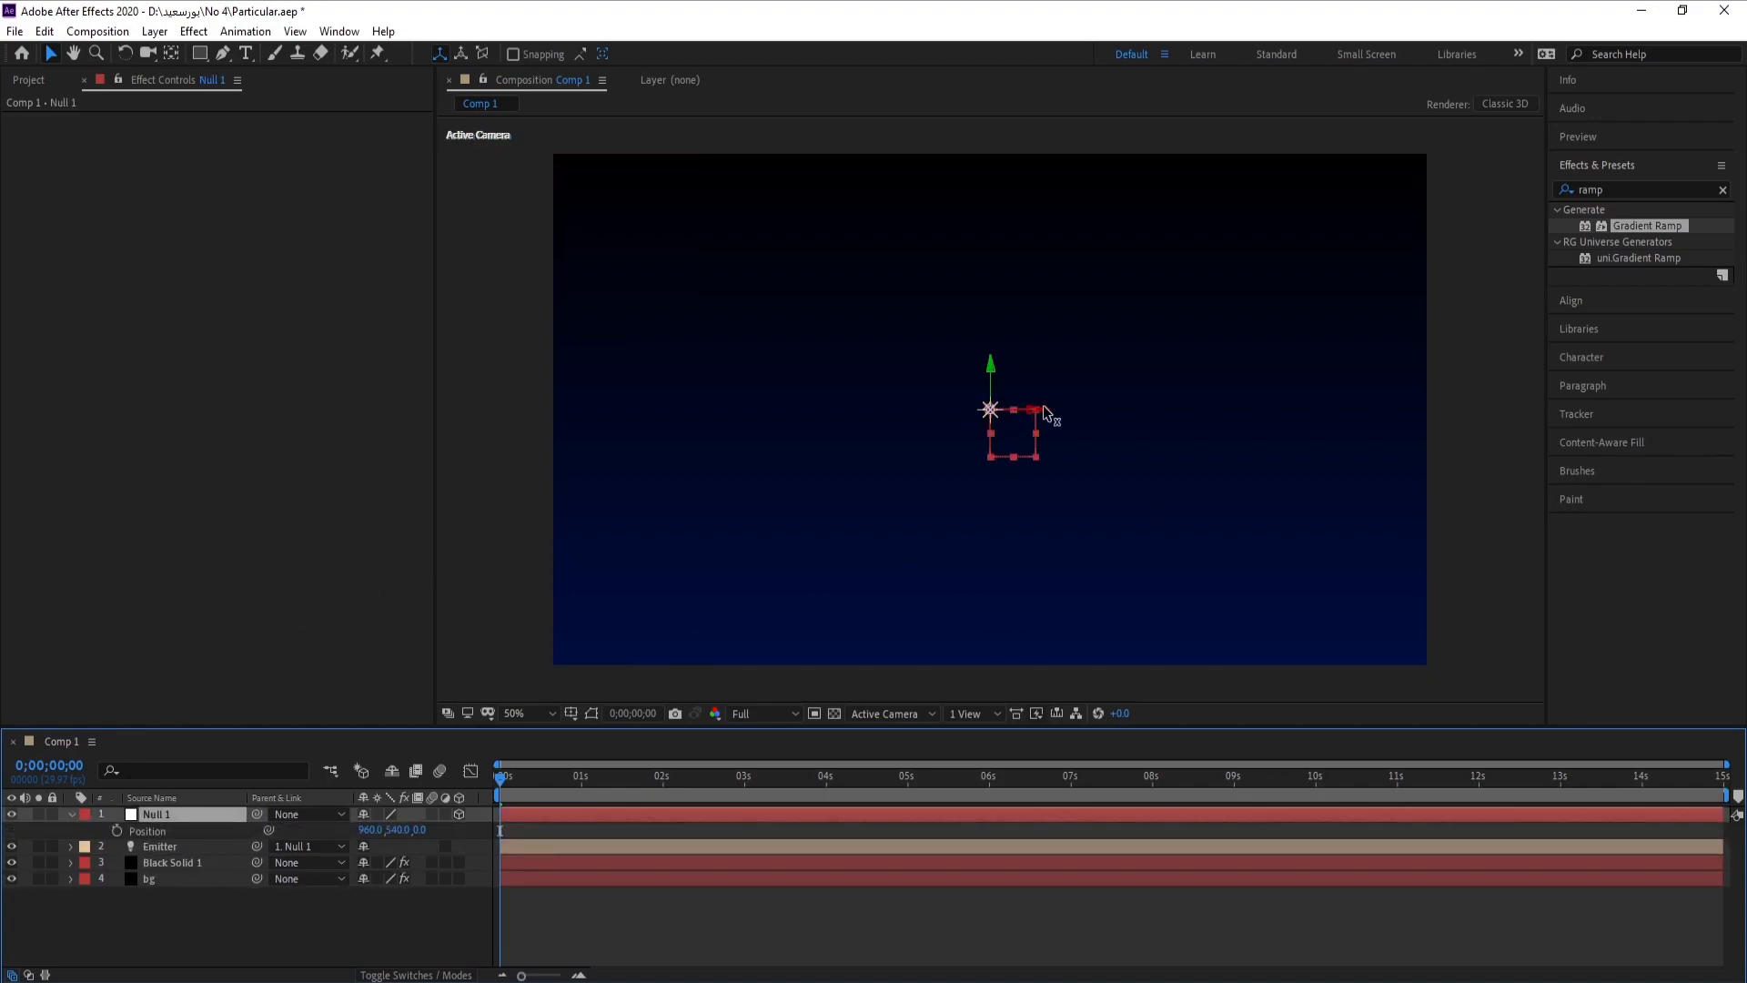
drag(1029, 417, 540, 480)
drag(500, 366, 499, 612)
drag(846, 566, 932, 413)
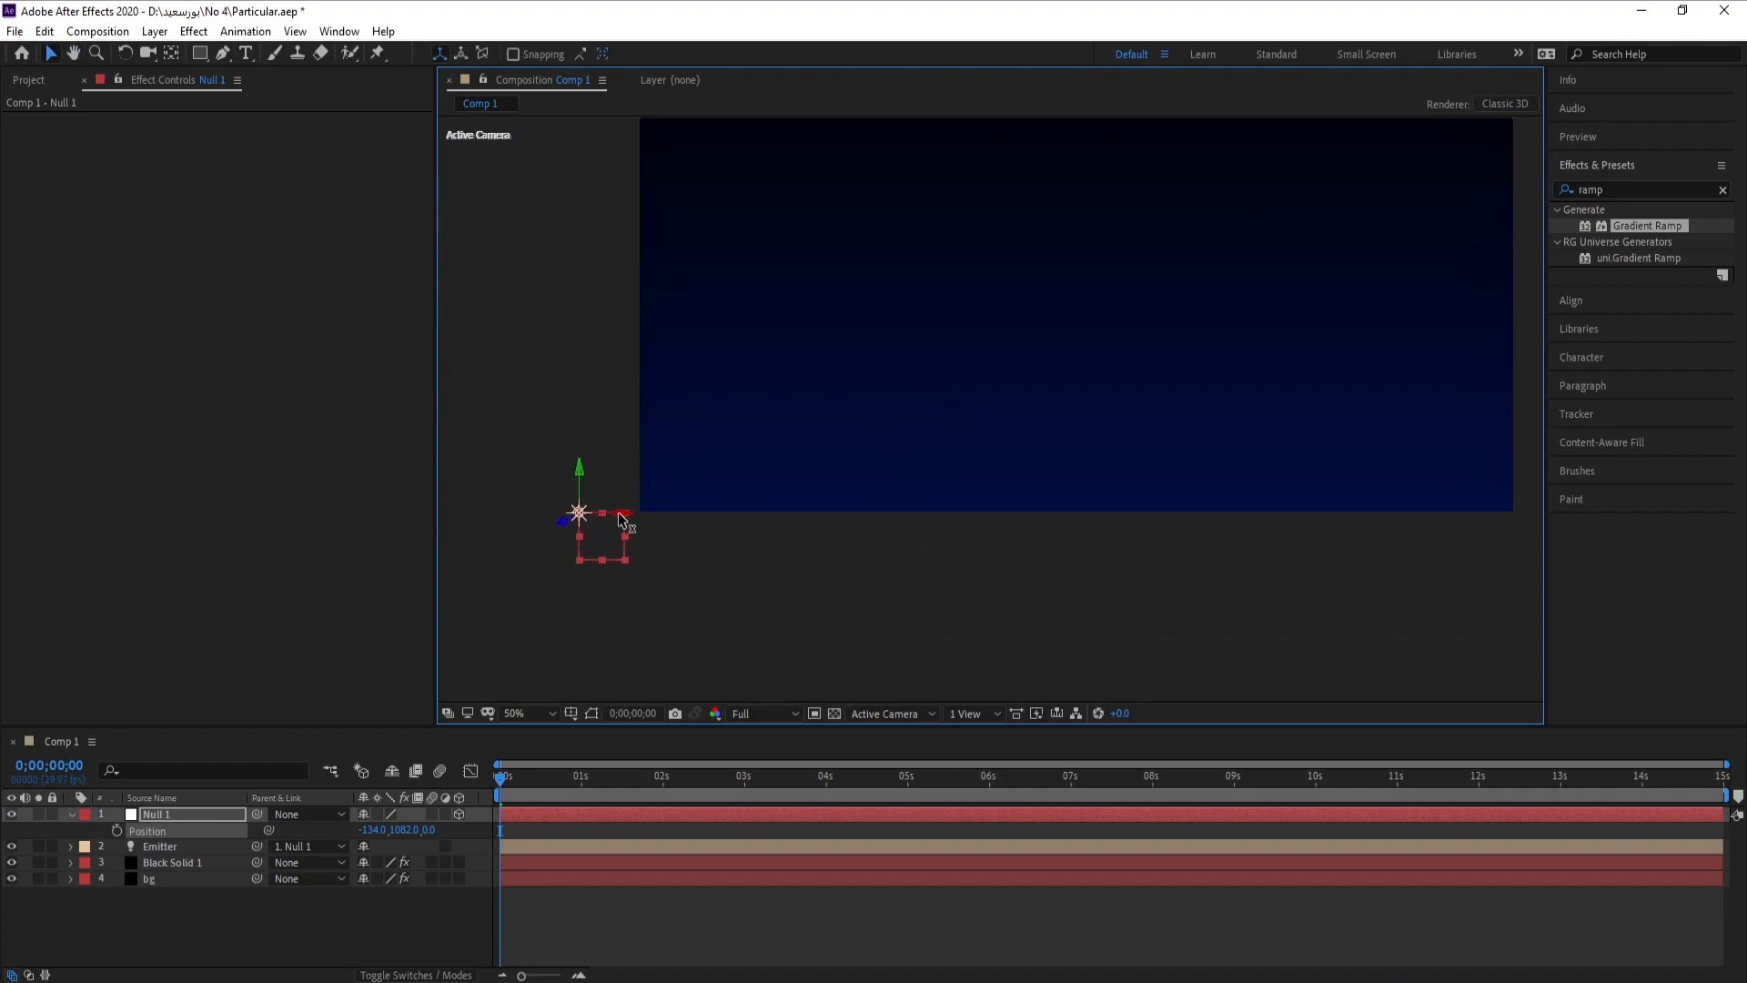
drag(625, 516, 607, 515)
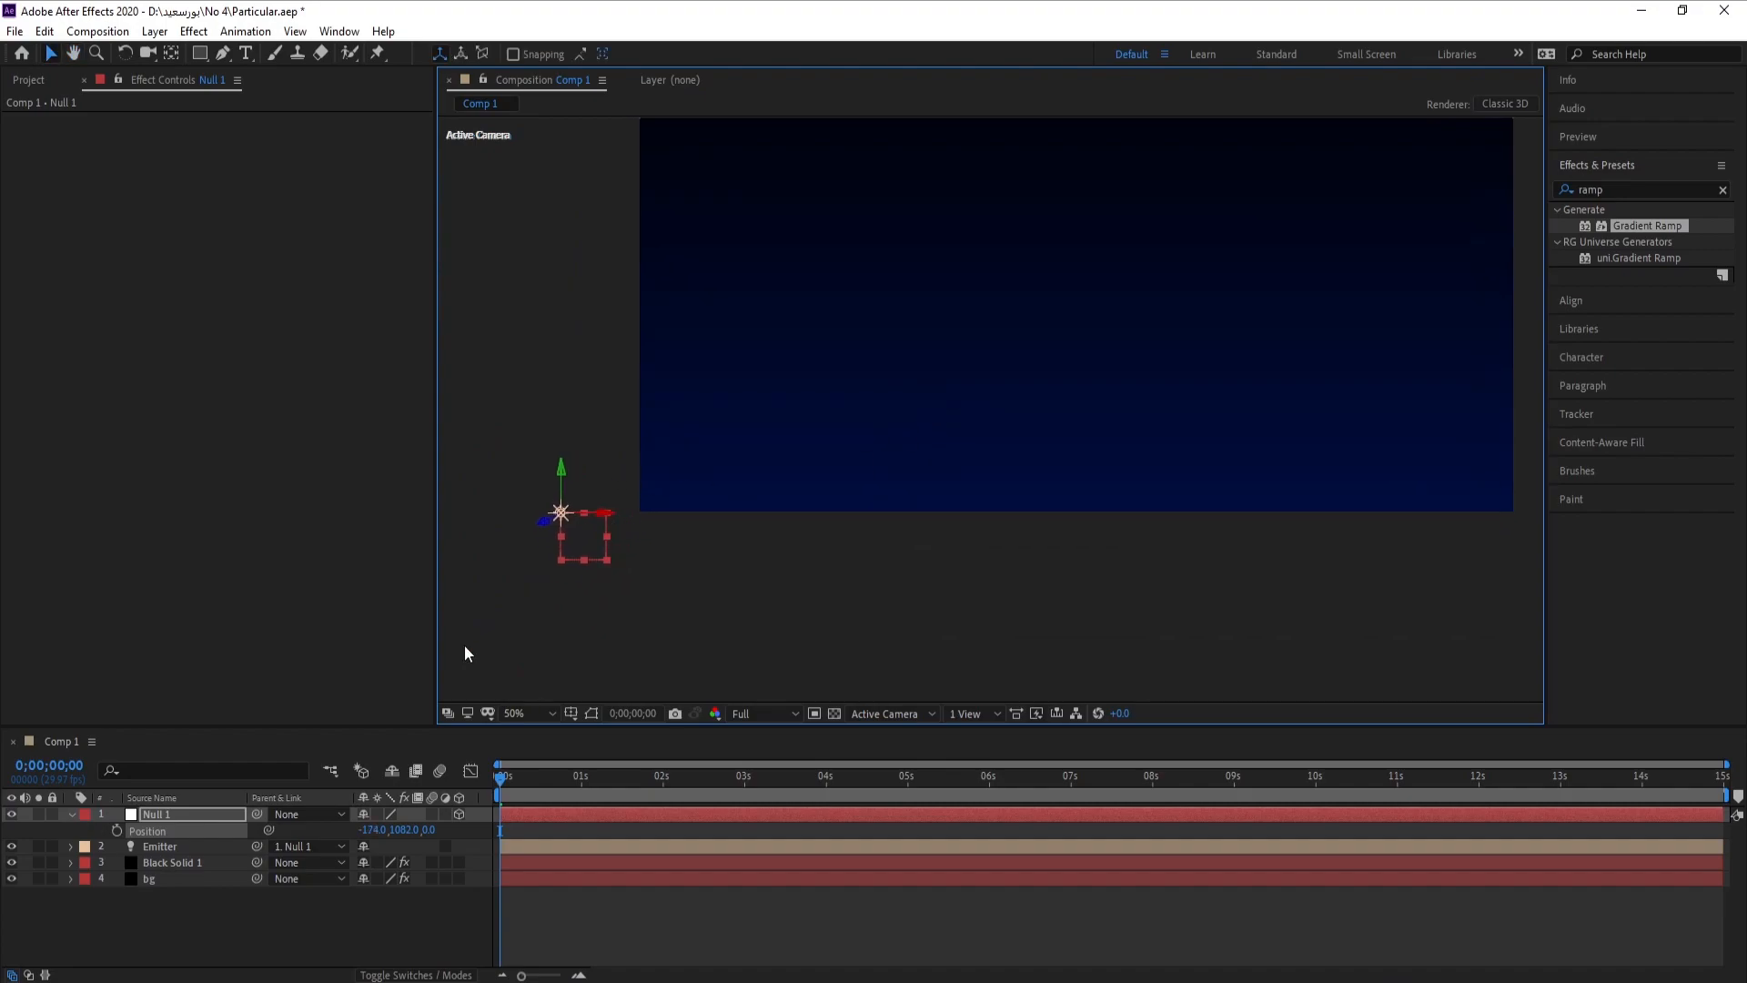
click(115, 830)
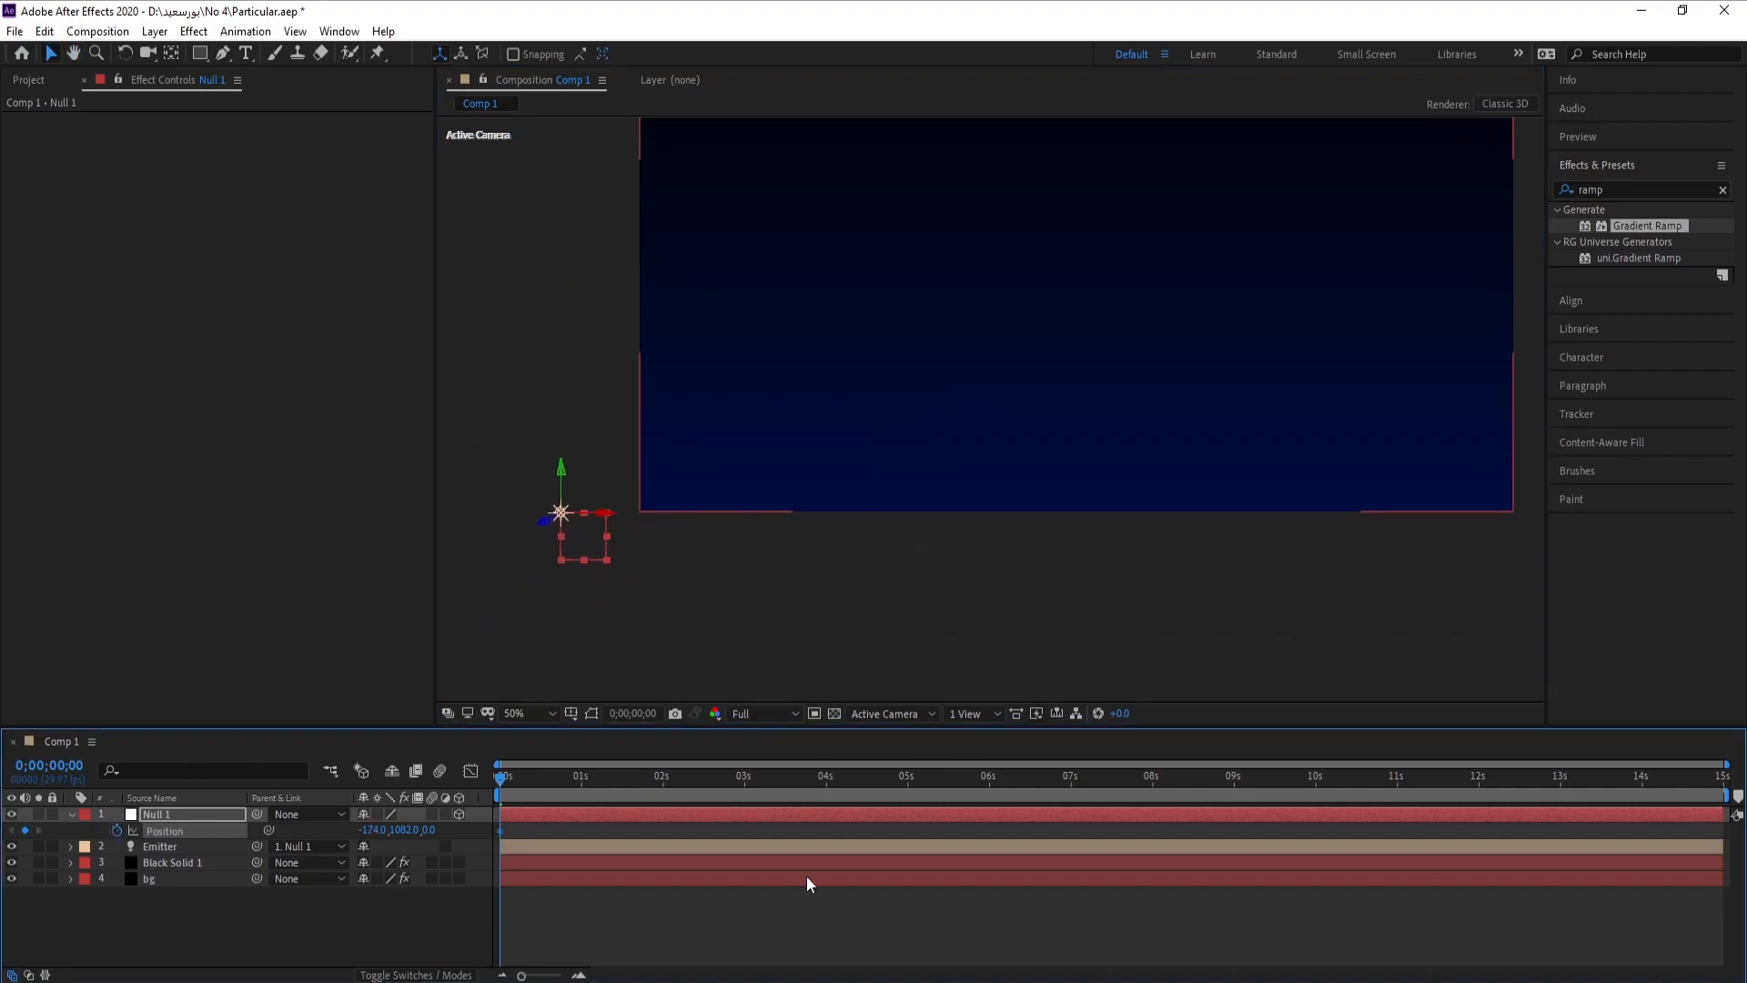
At 3 seconds, move the null near the frame centre, to about 960, 526, and curve its motion path.
click(745, 785)
drag(610, 521, 1095, 207)
drag(992, 300, 924, 370)
drag(643, 475, 730, 513)
drag(561, 513, 560, 520)
key(space)
drag(1208, 406, 894, 521)
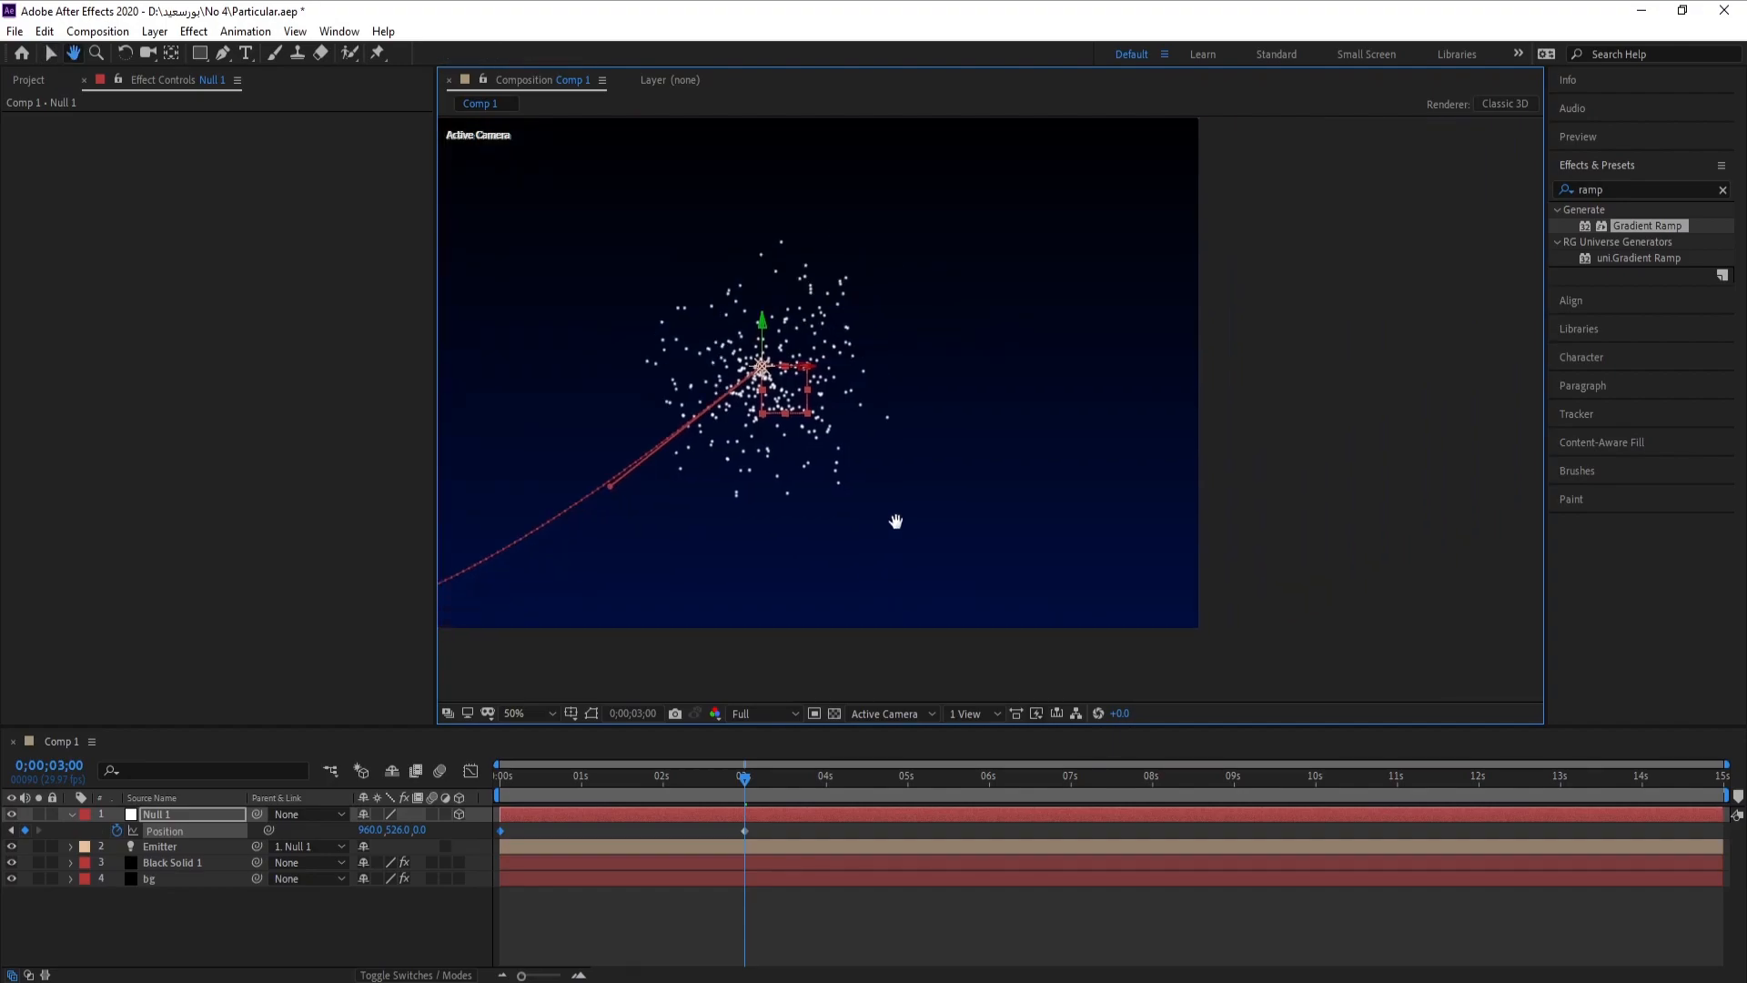
At 6 seconds, move the null beyond the frame's upper-right corner, to about 2024, -52.
click(991, 785)
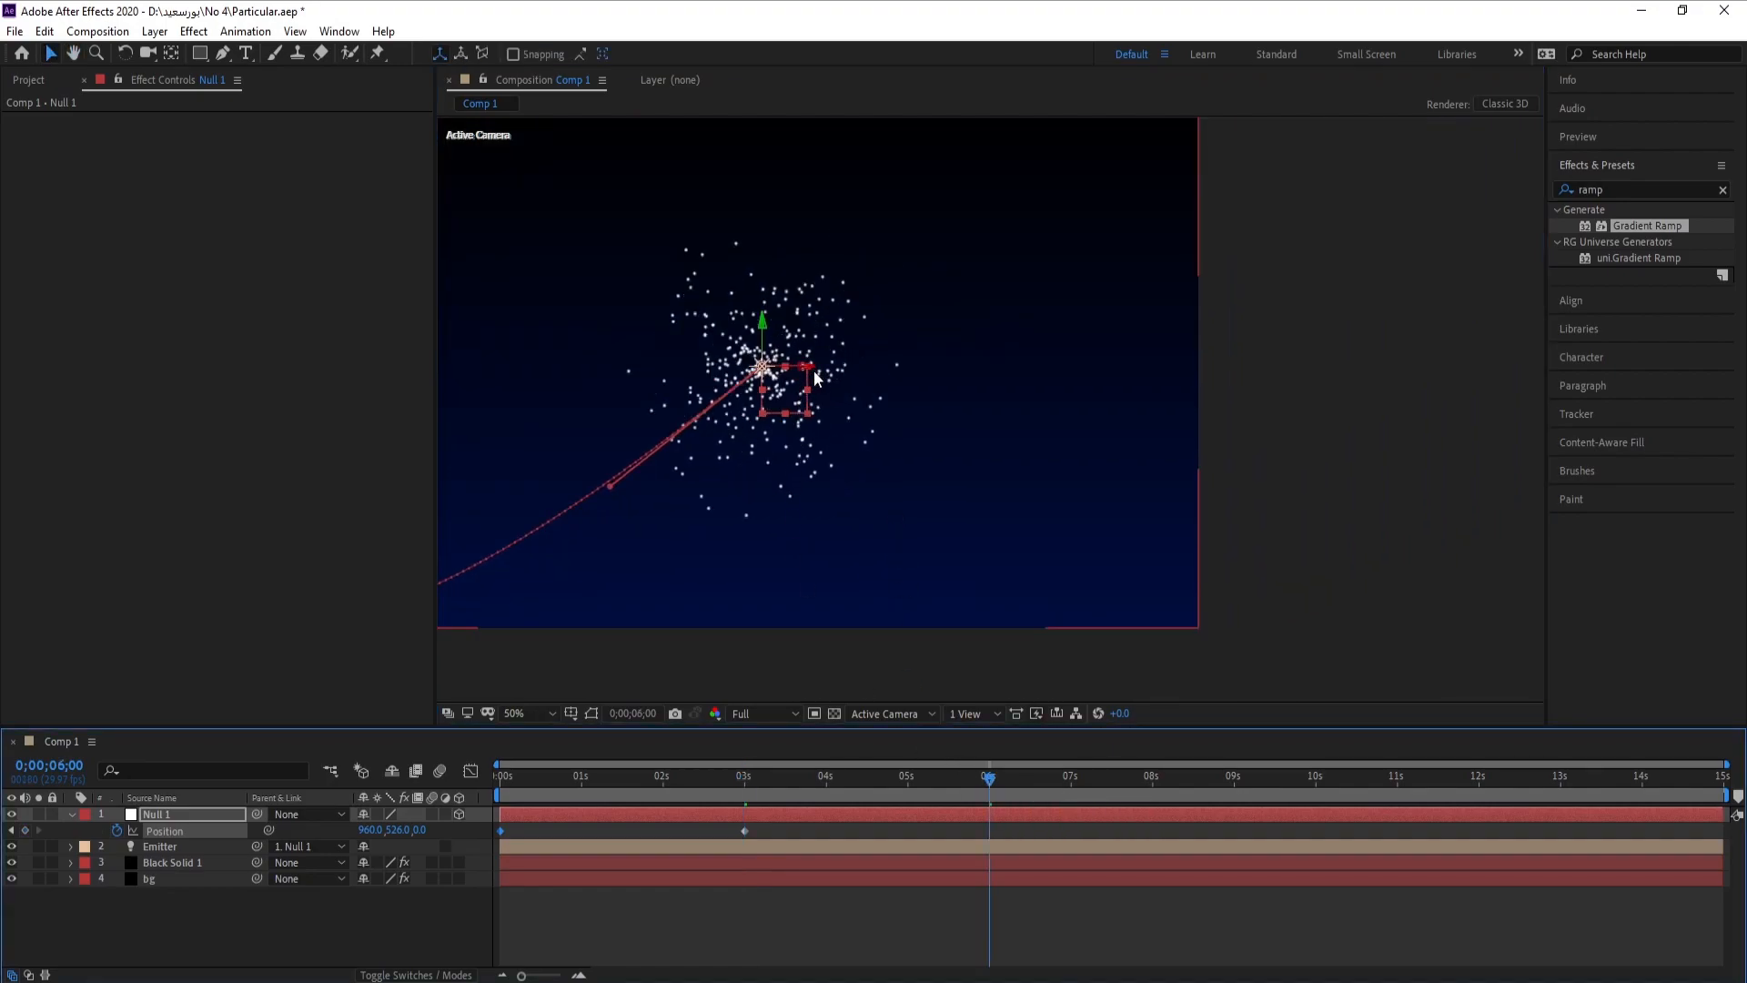
drag(814, 374, 1258, 341)
key(space)
drag(1262, 262, 1307, 355)
drag(1239, 420, 1345, 224)
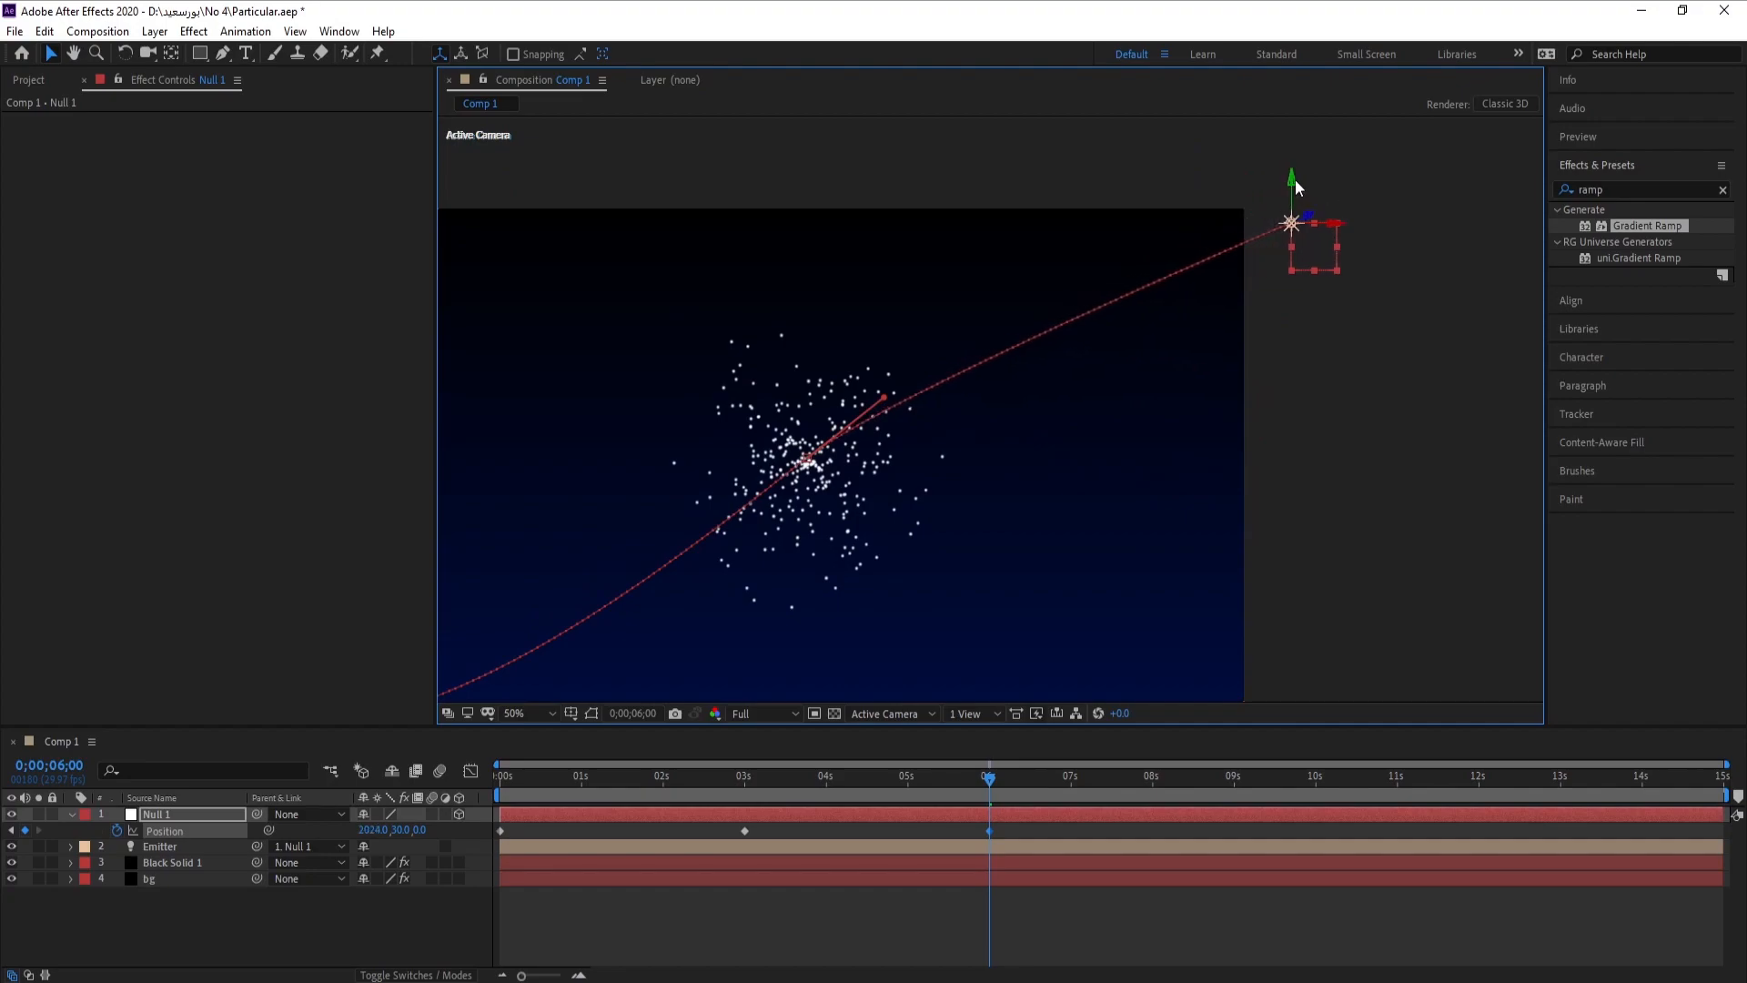
click(1297, 186)
click(160, 815)
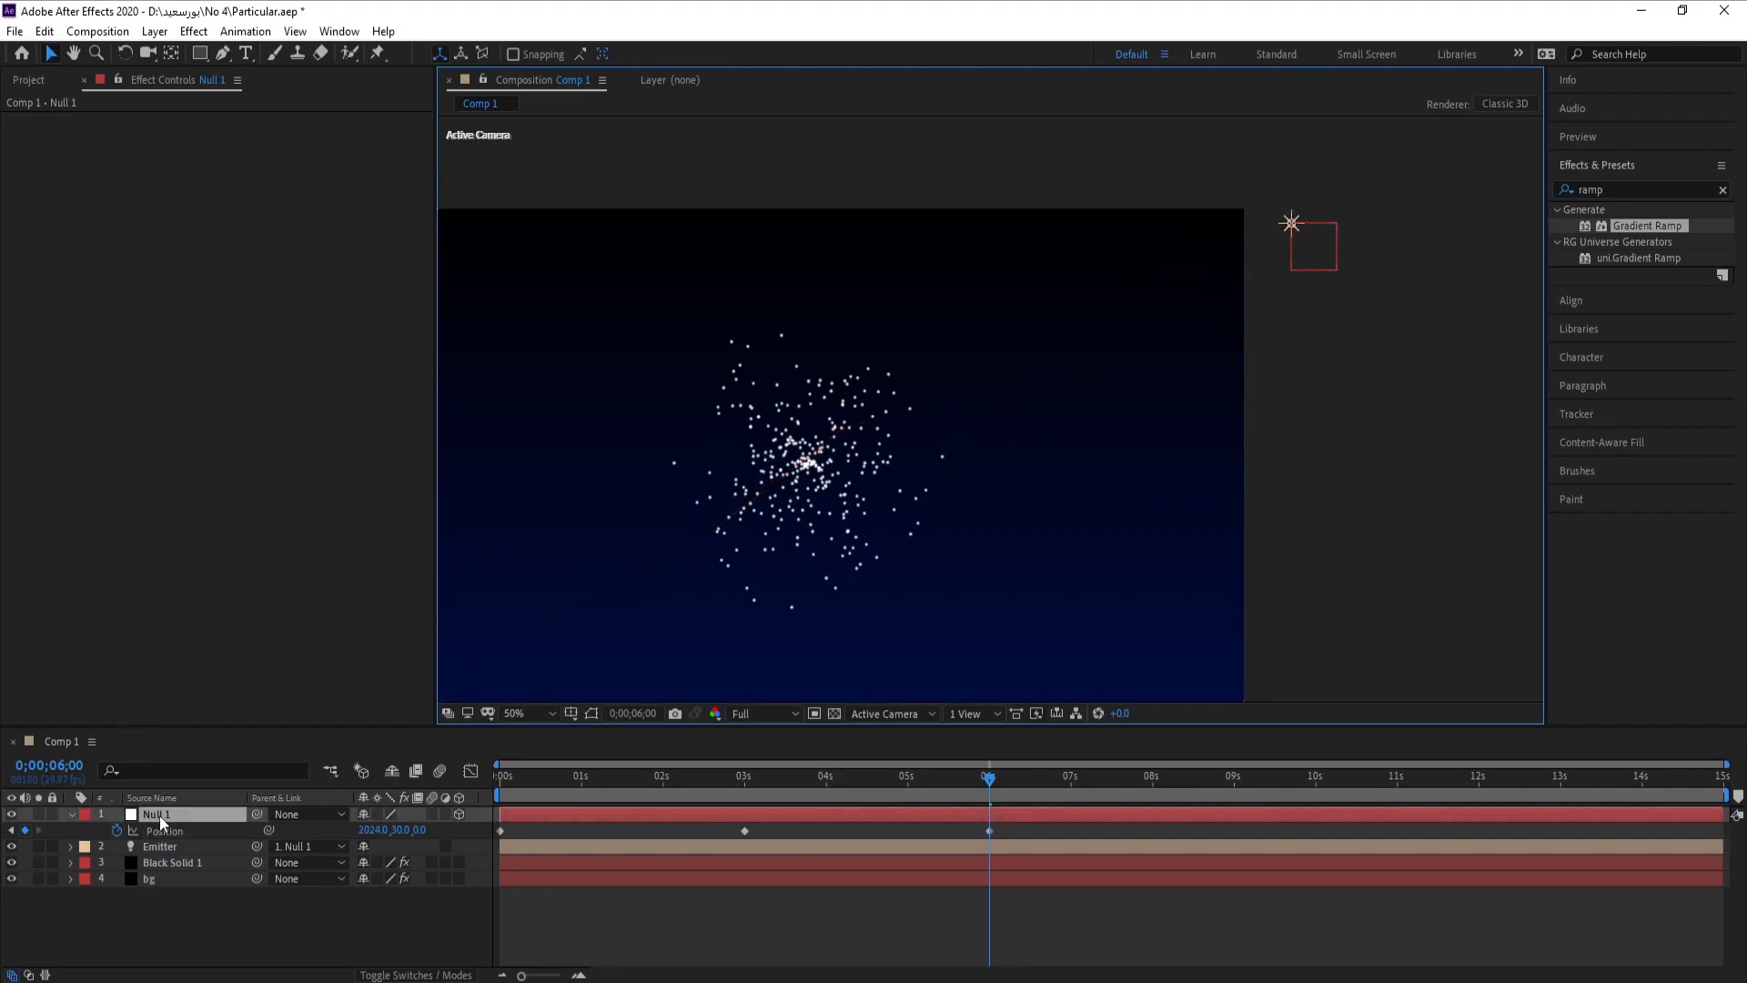
drag(1295, 185, 1299, 166)
Pull out the direction handle of the null's 6-second keyframe to shape the path's end, and scrub back to check the motion.
scroll(1373, 202, up, 1)
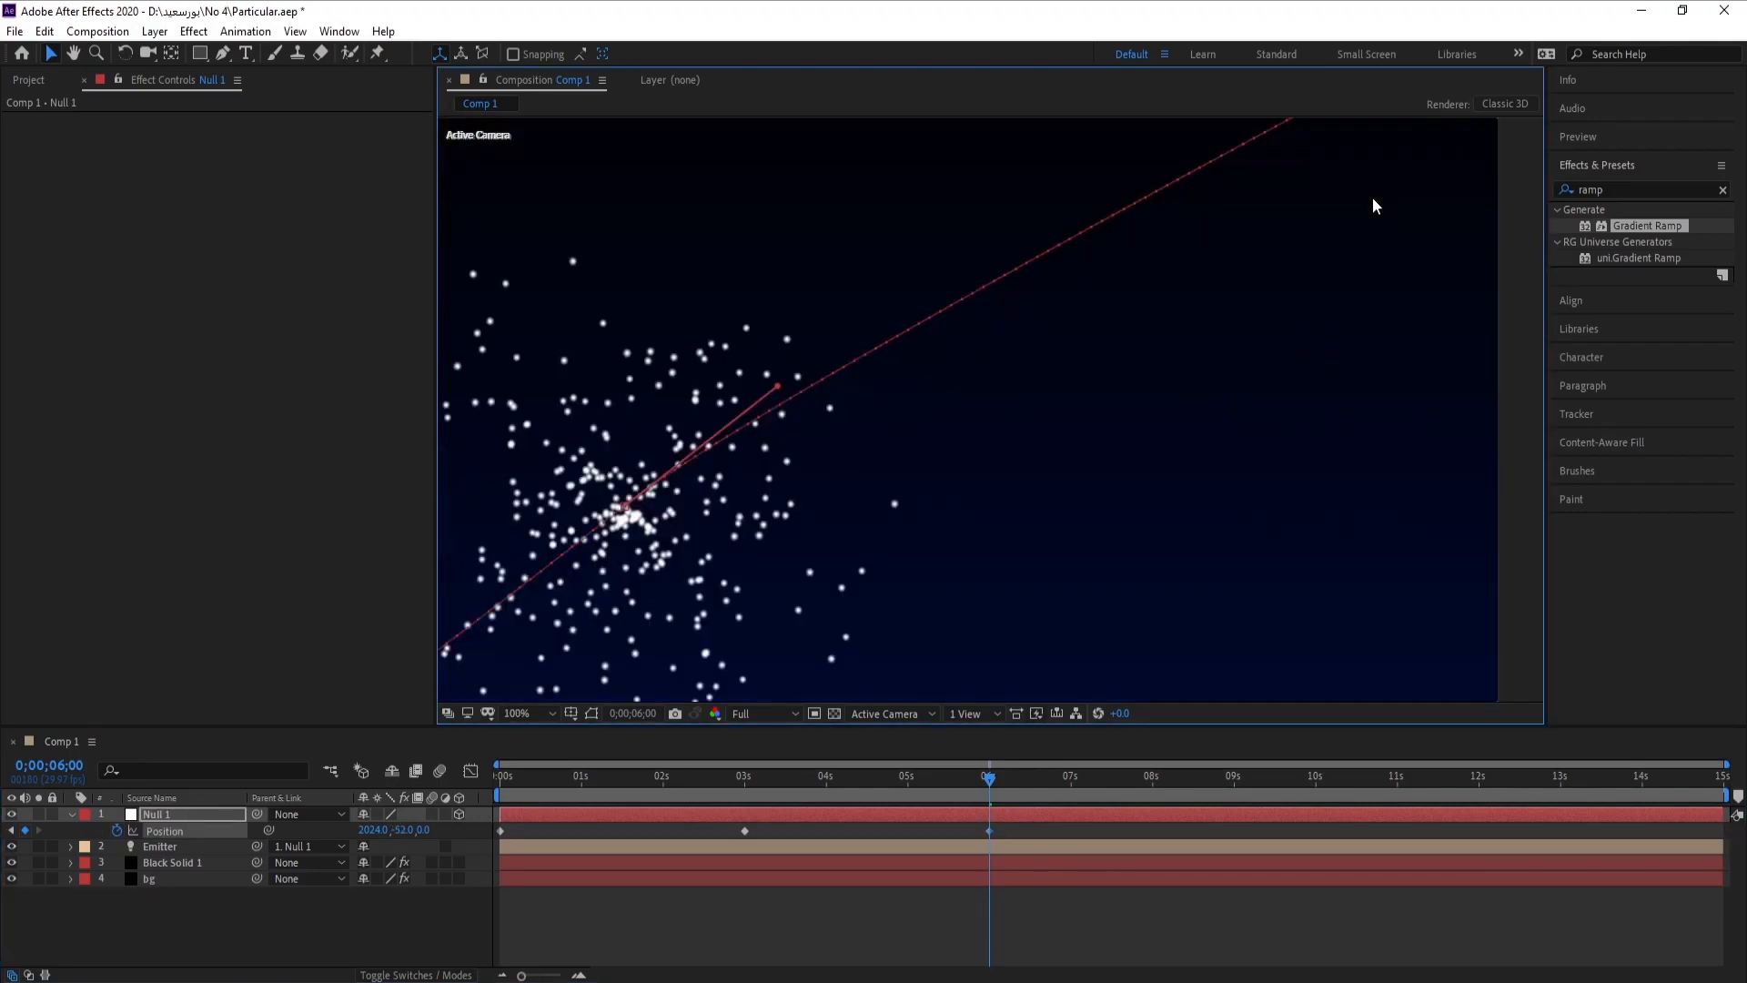
drag(1183, 235, 889, 519)
drag(1073, 395, 964, 480)
scroll(1173, 403, up, 1)
scroll(1172, 411, up, 1)
drag(1123, 429, 733, 603)
drag(1097, 481, 969, 538)
drag(1188, 415, 1158, 429)
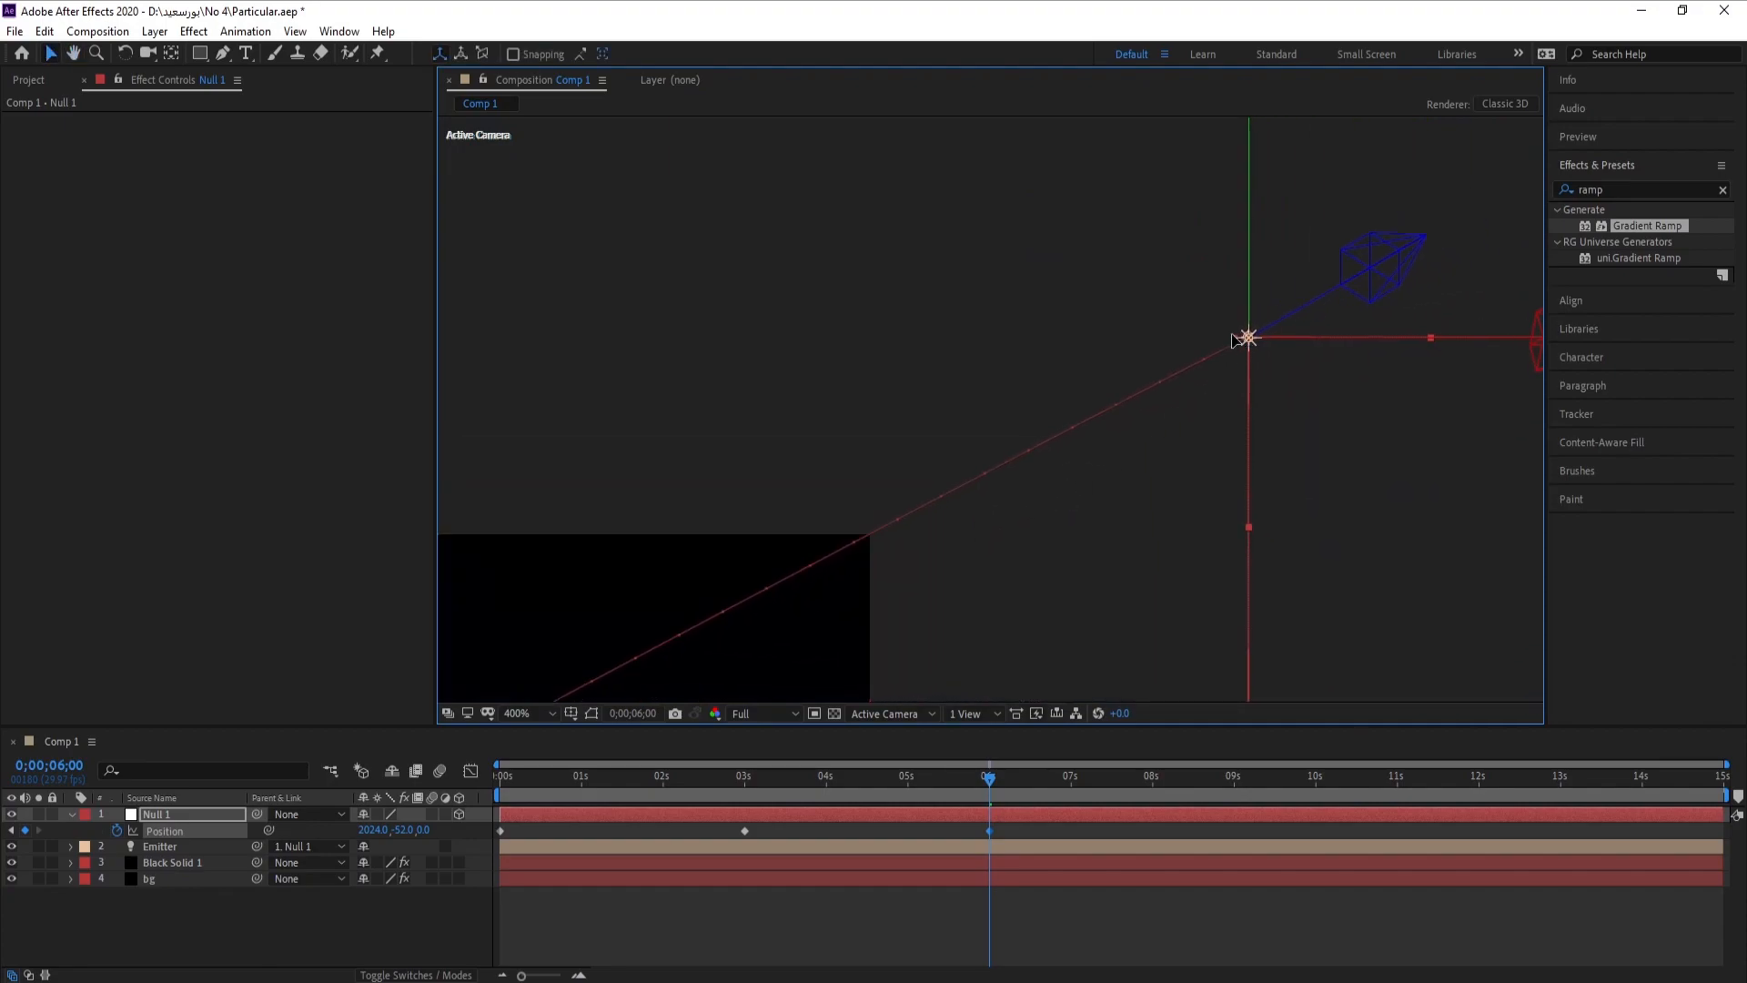
drag(685, 626, 1073, 488)
scroll(1002, 500, down, 3)
drag(990, 778, 698, 819)
click(71, 813)
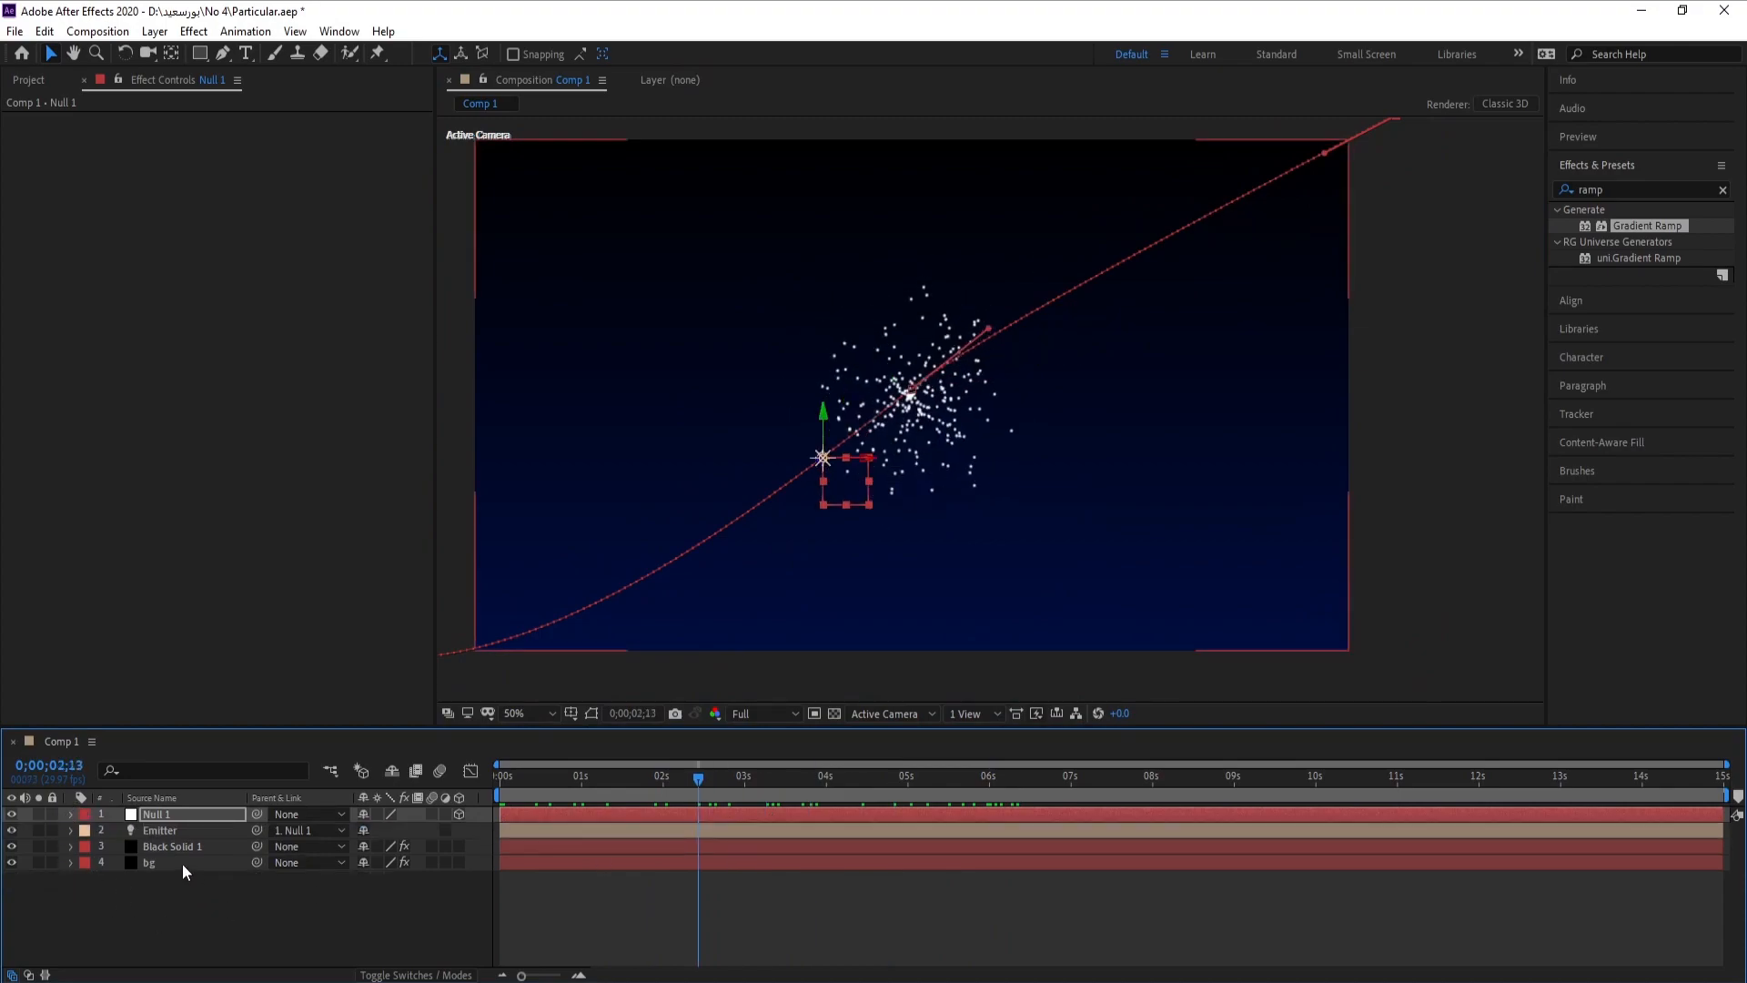
Rename the Black Solid 1 layer to Particles.
click(182, 848)
right_click(182, 848)
click(206, 837)
text(Particles)
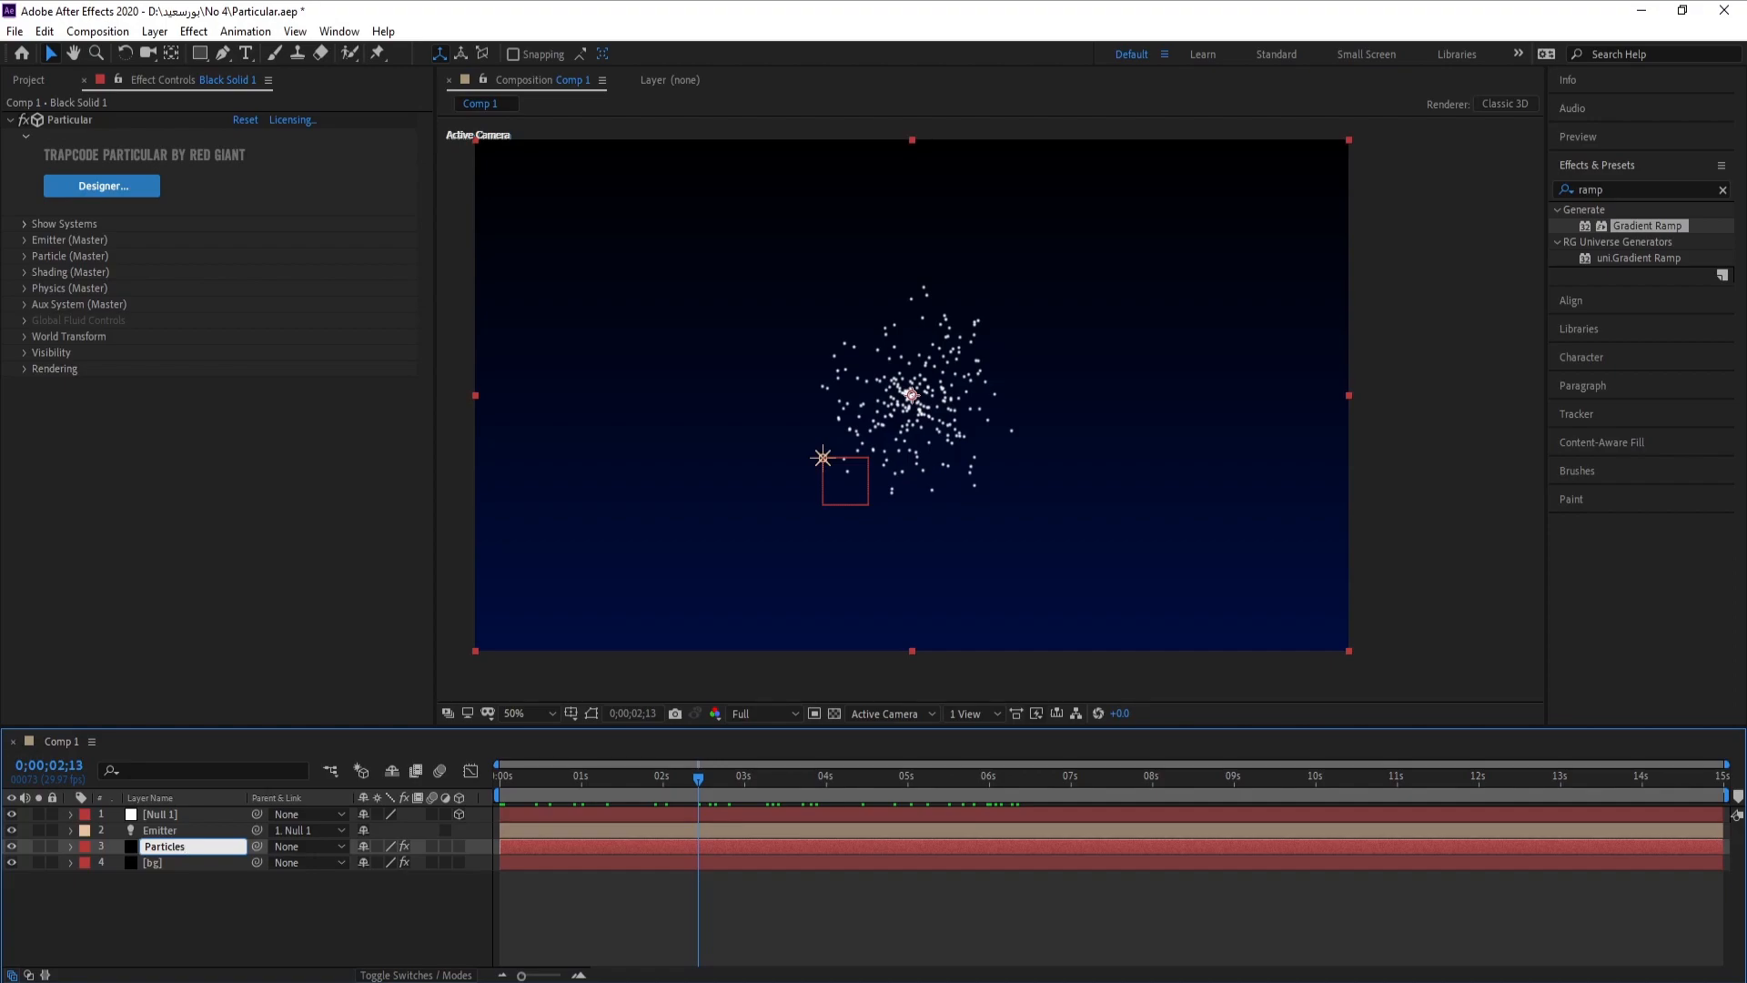
key(Return)
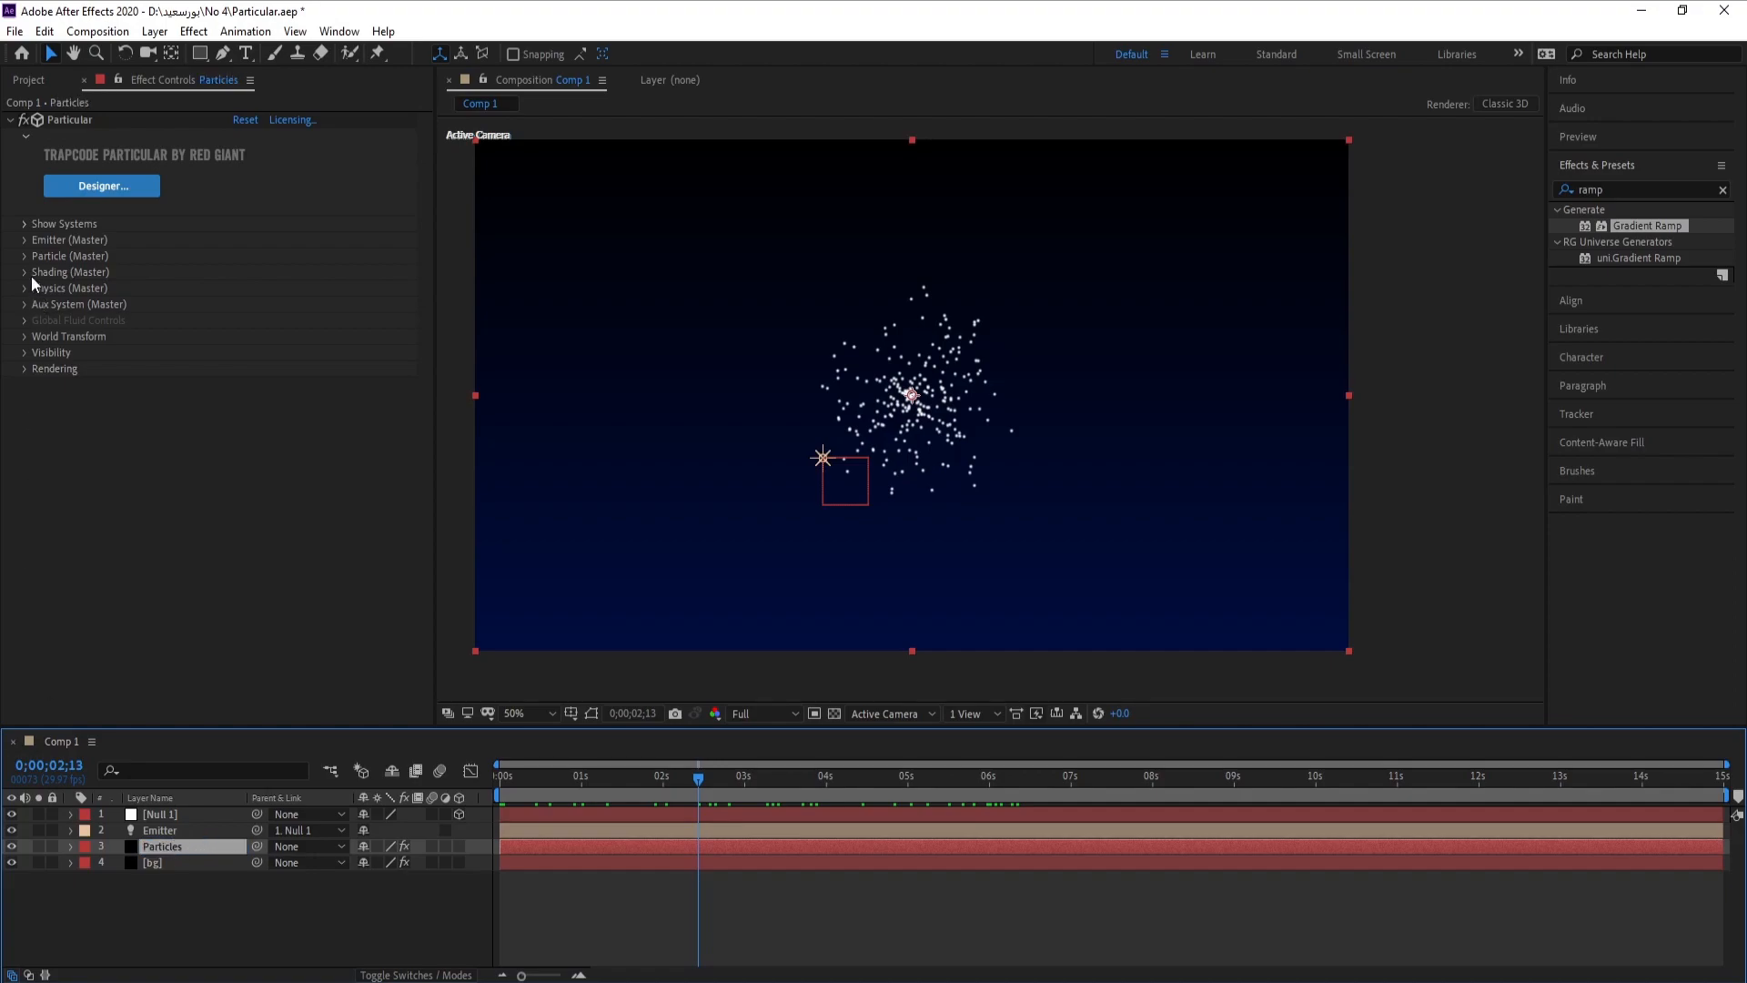
Set the master Emitter Type to Light(s) in Particular and scrub the timeline to check the particle trail.
click(25, 241)
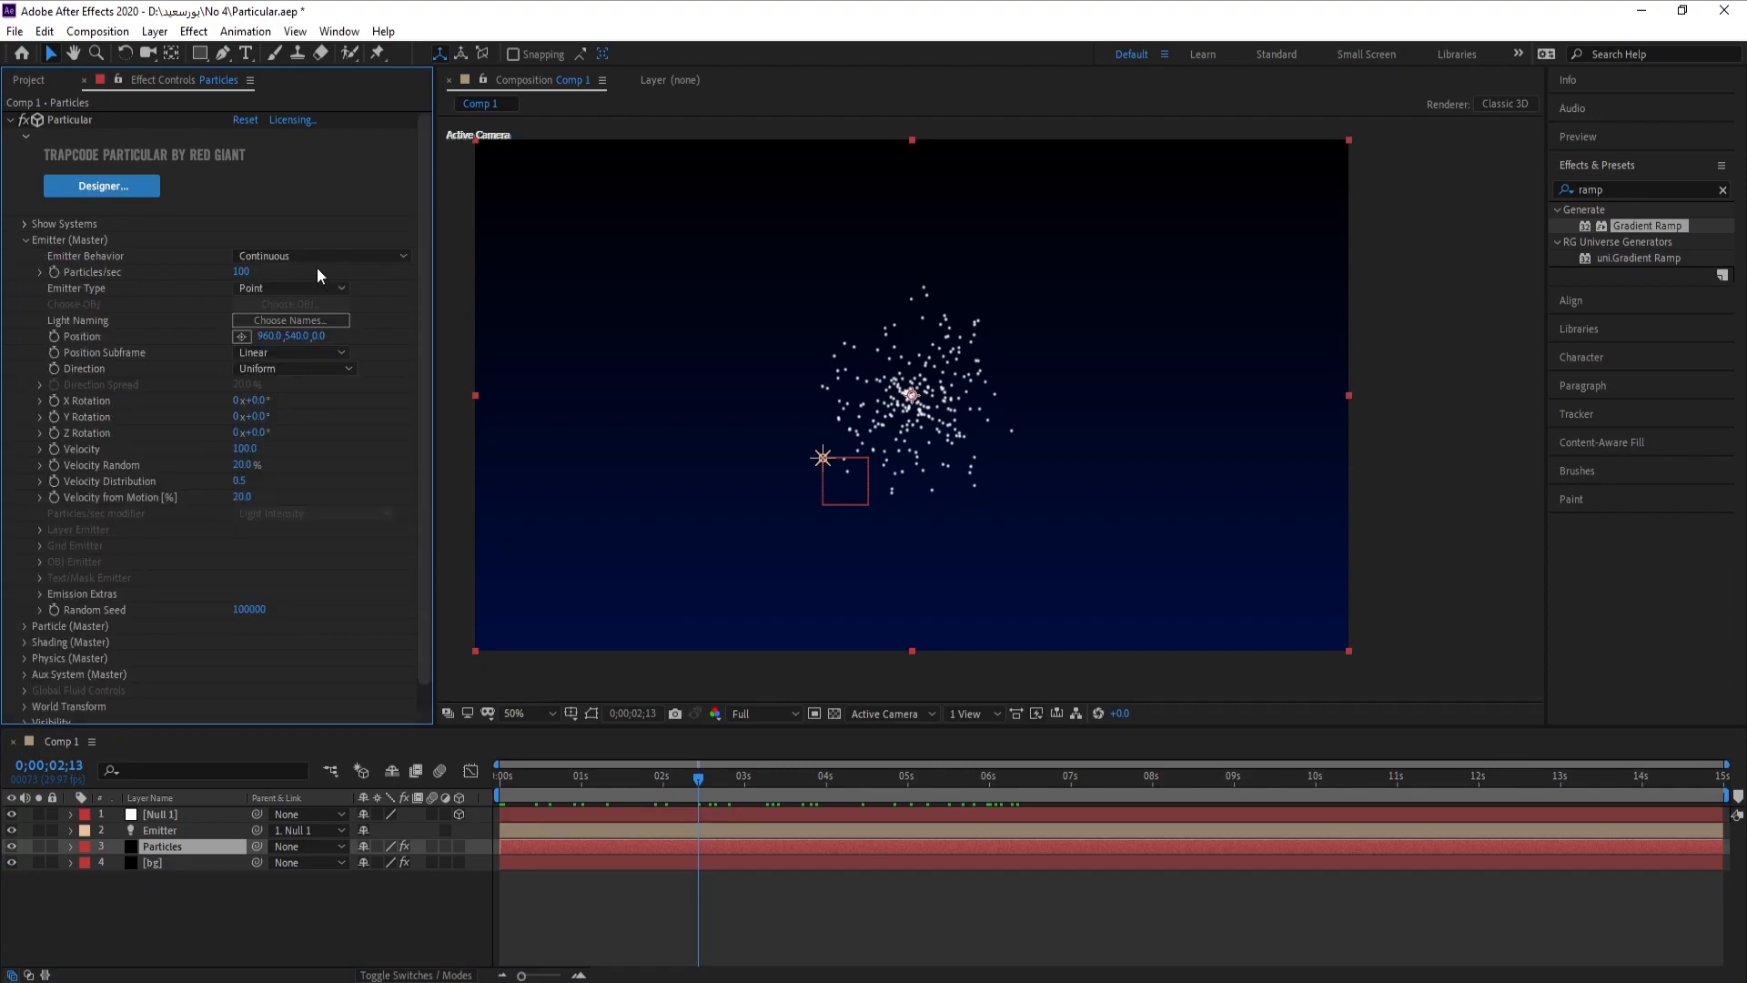
click(302, 291)
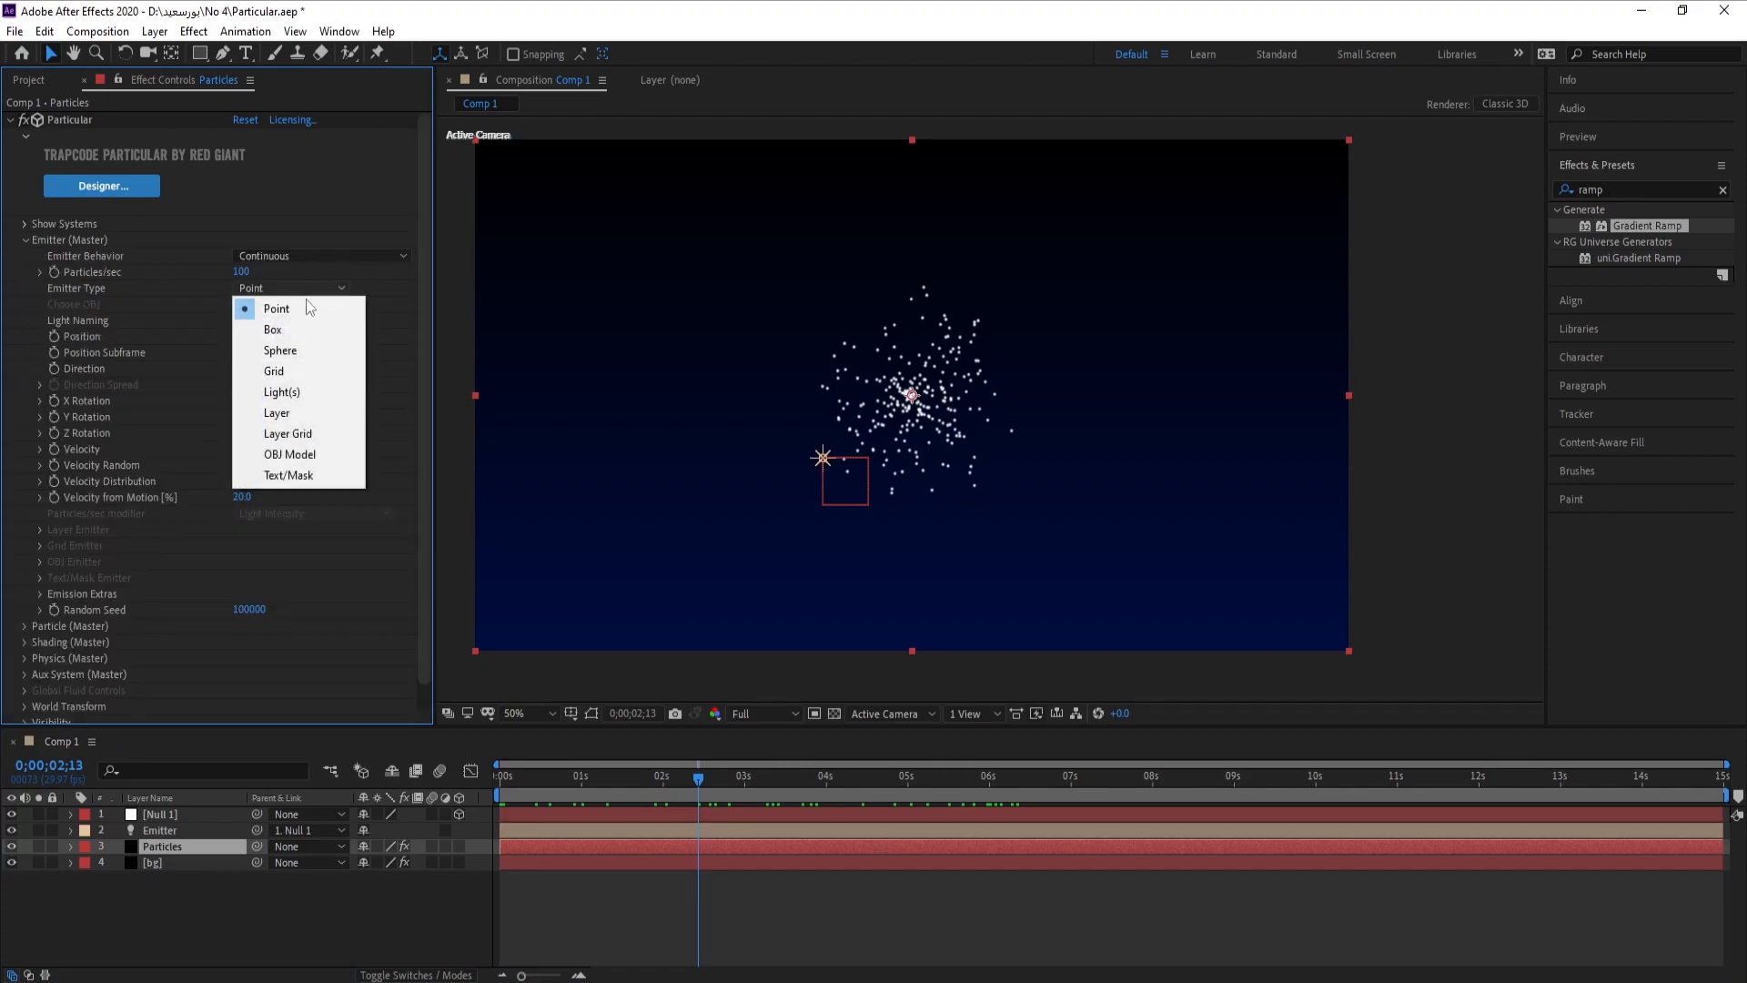
click(301, 397)
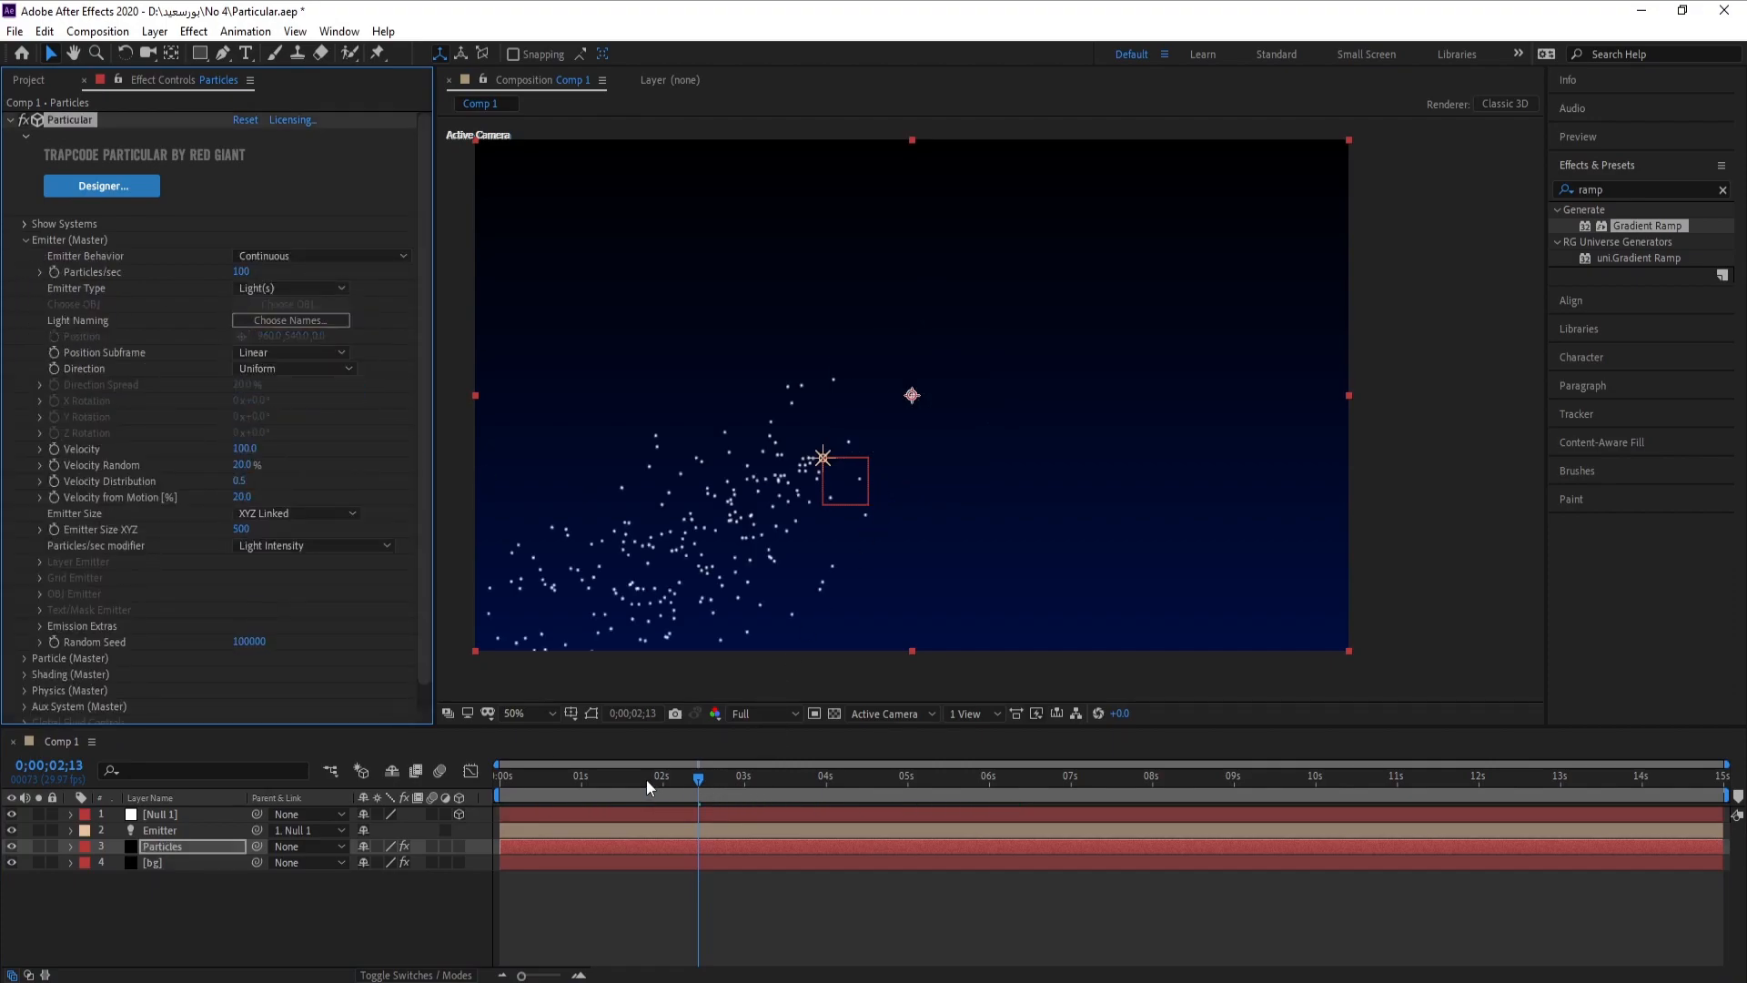
click(545, 781)
drag(547, 788, 879, 826)
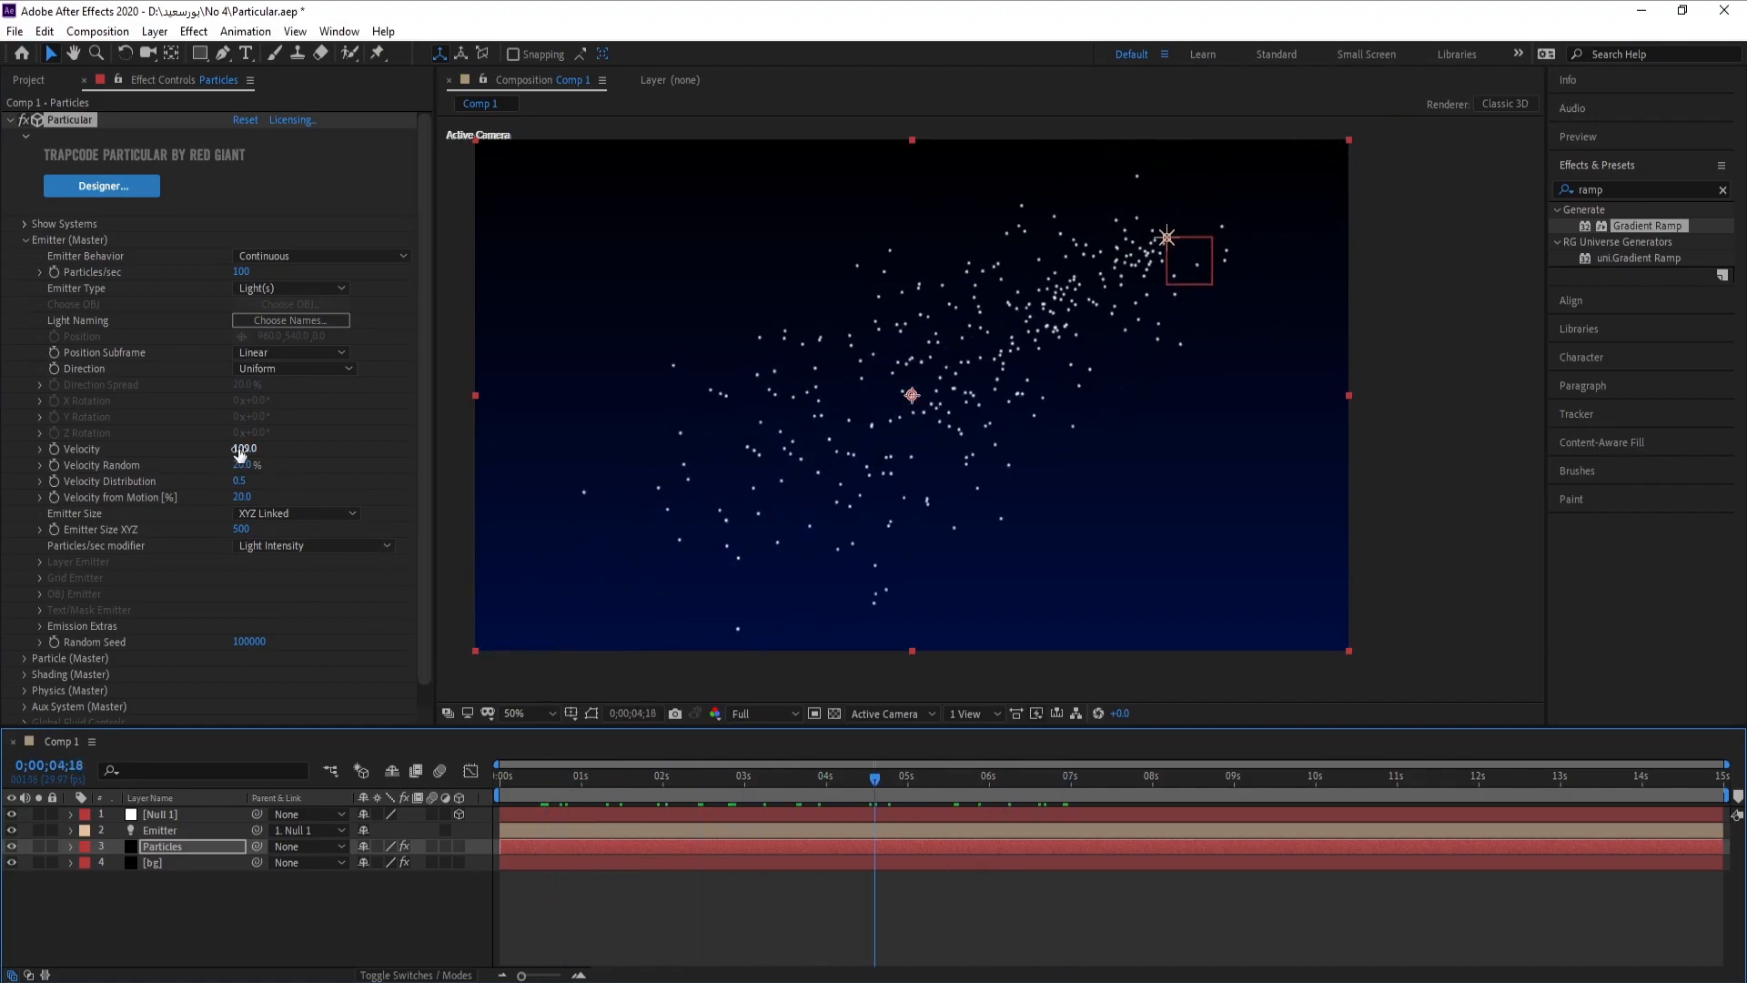
Set the emitter's Velocity to 20, and its Velocity Random, Velocity Distribution and Velocity from Motion to 0.
click(243, 452)
click(242, 449)
text(20)
click(244, 466)
text(0)
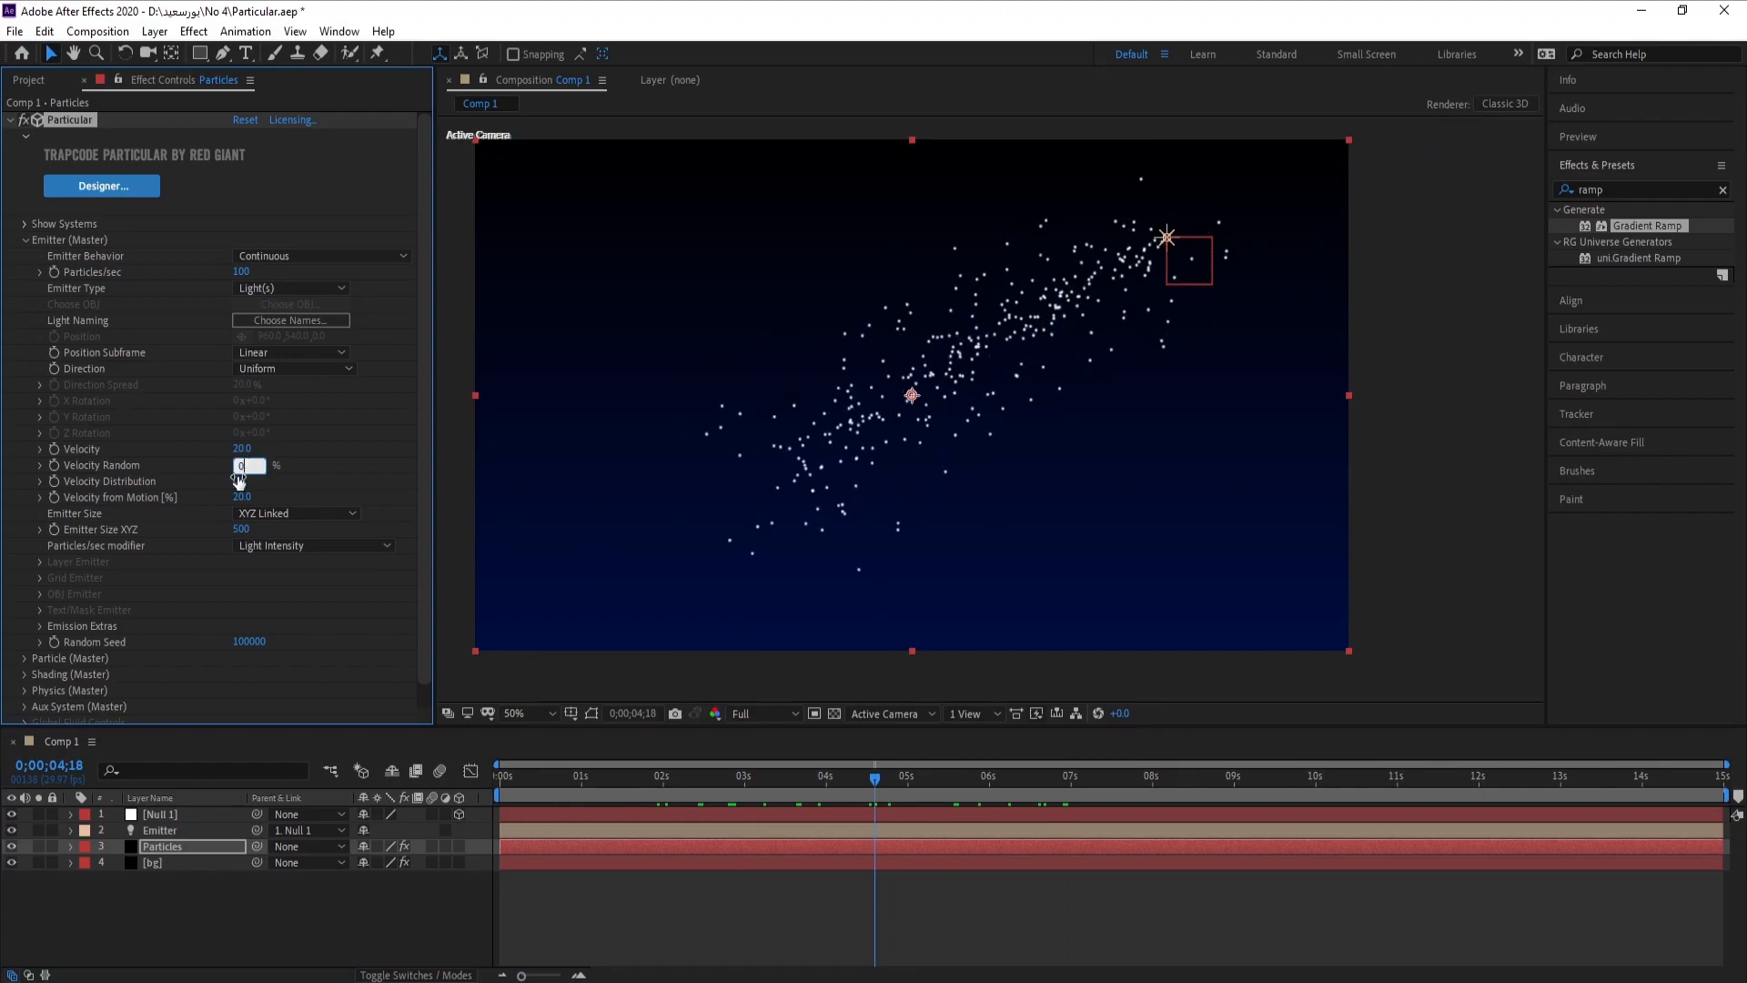
click(238, 481)
text(0)
click(240, 498)
text(0)
Set the emitter's Emitter Size XYZ to 0.
click(242, 528)
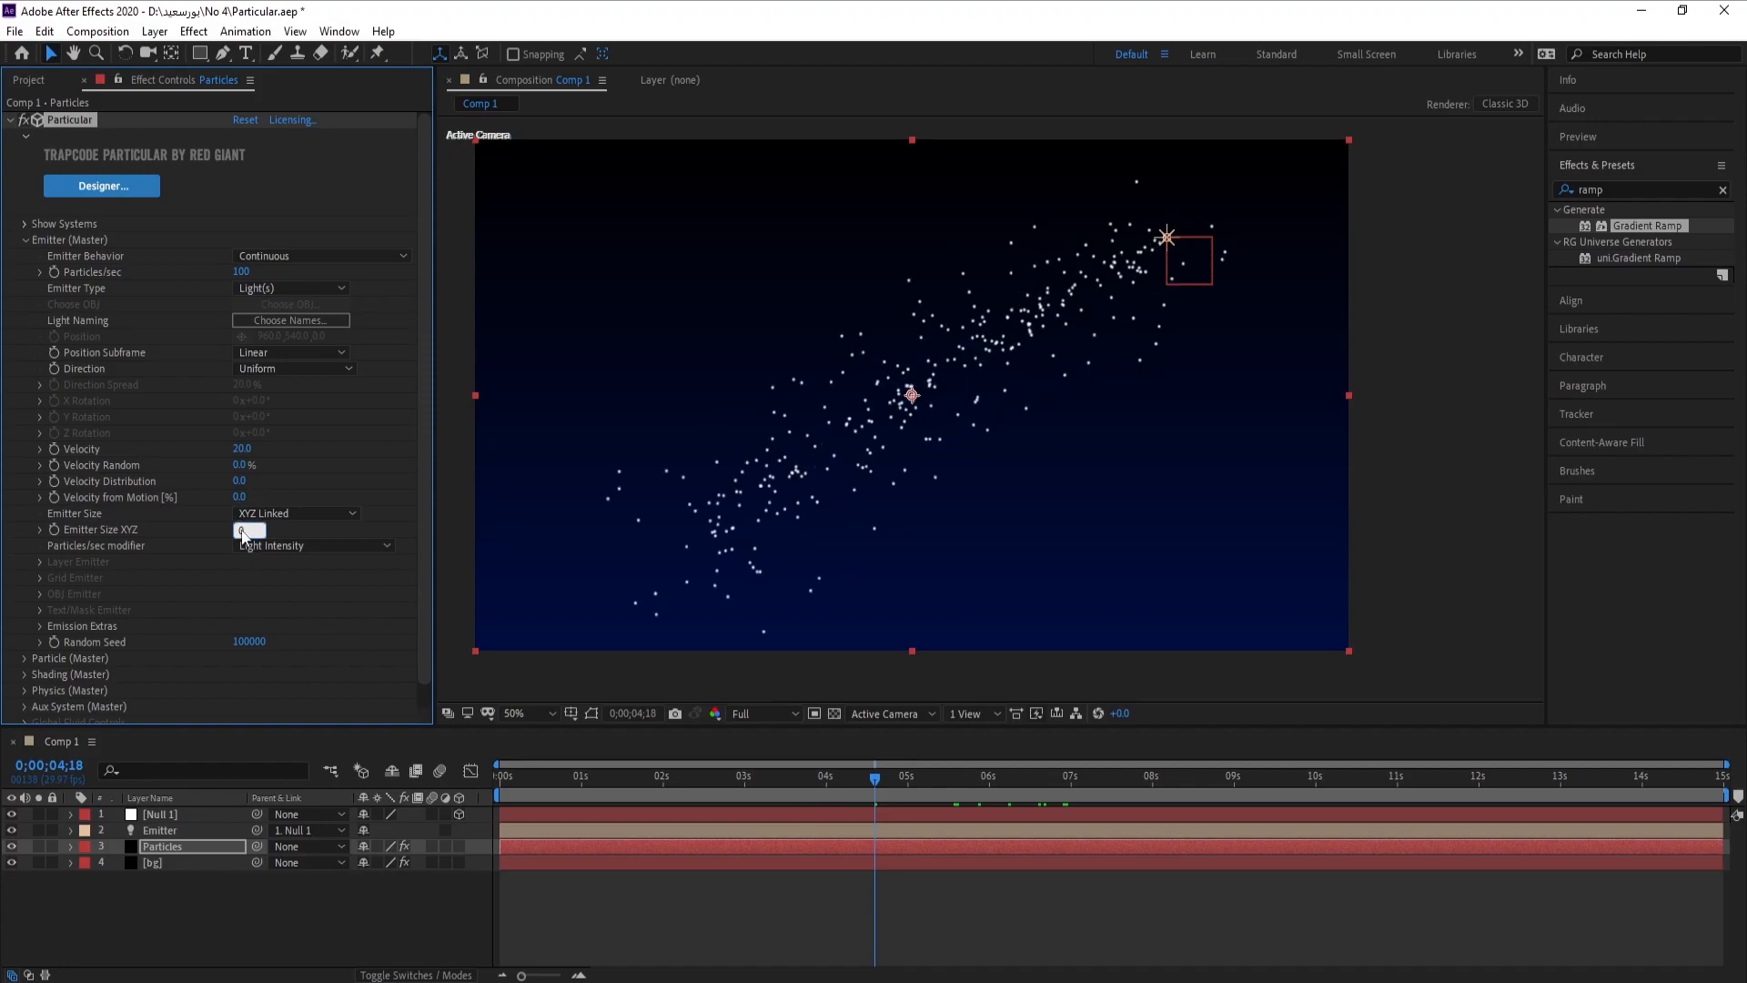
text(0)
key(Return)
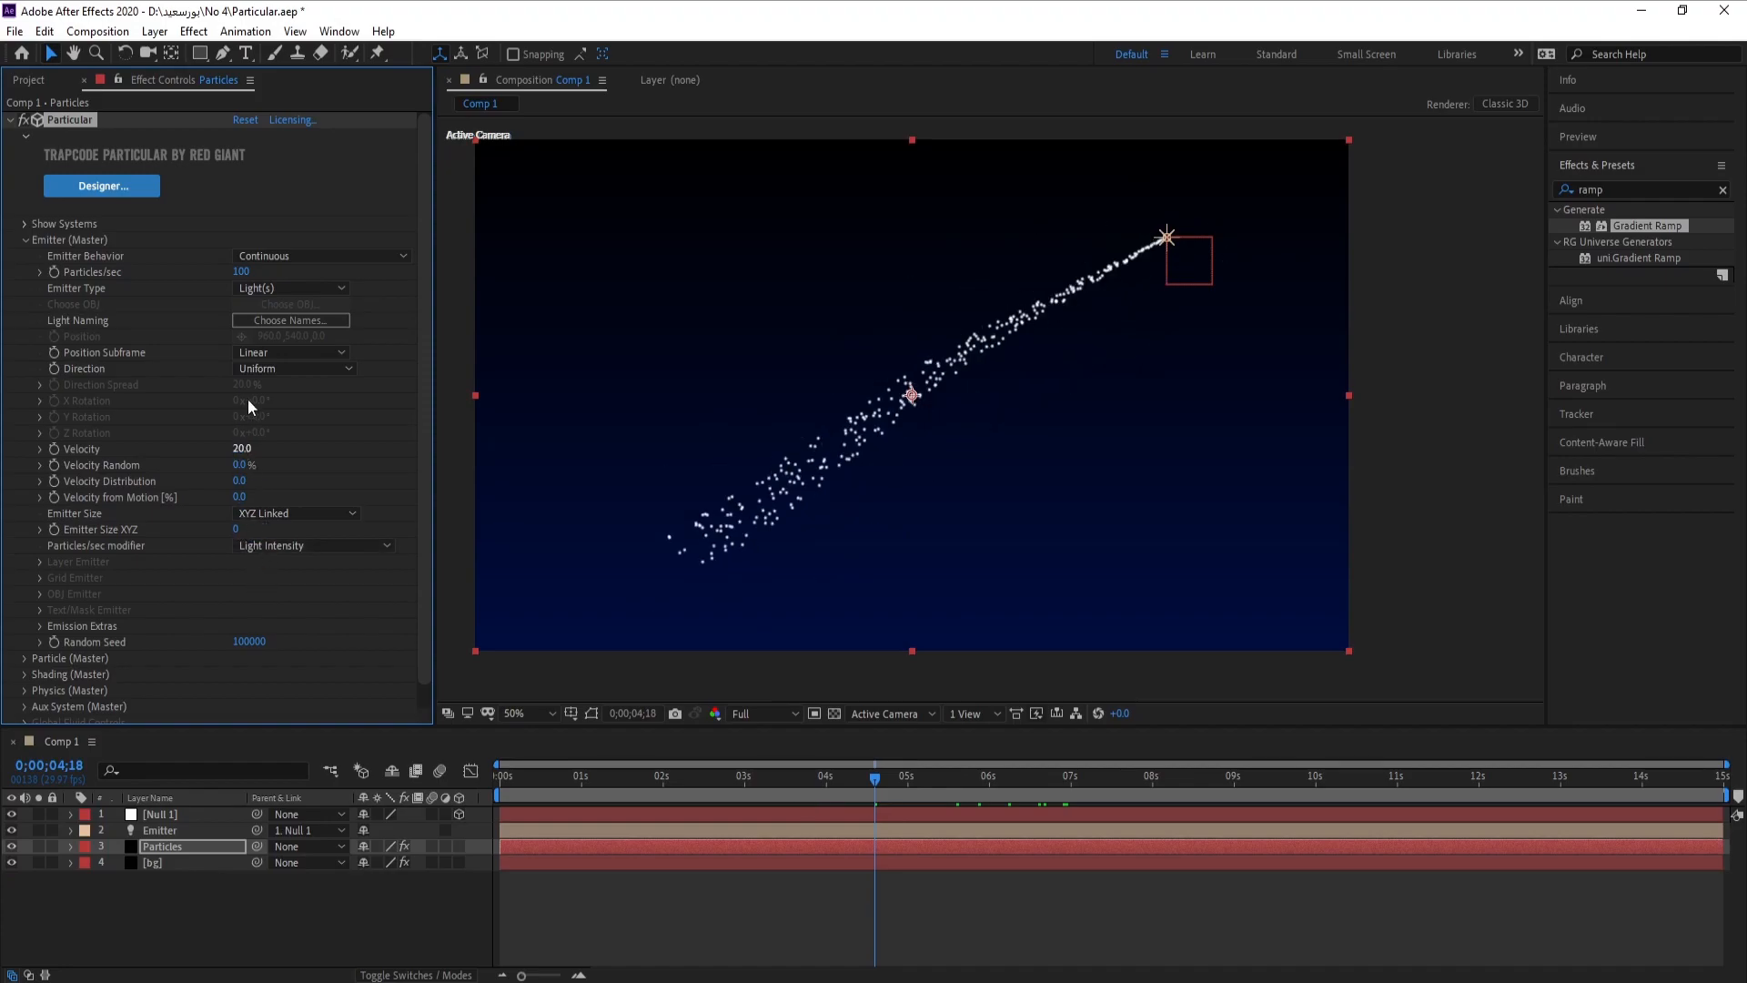
Set Particular's Particles/sec to 690, the particle Life to 6 seconds and the particle Size to 1.
drag(276, 275, 294, 276)
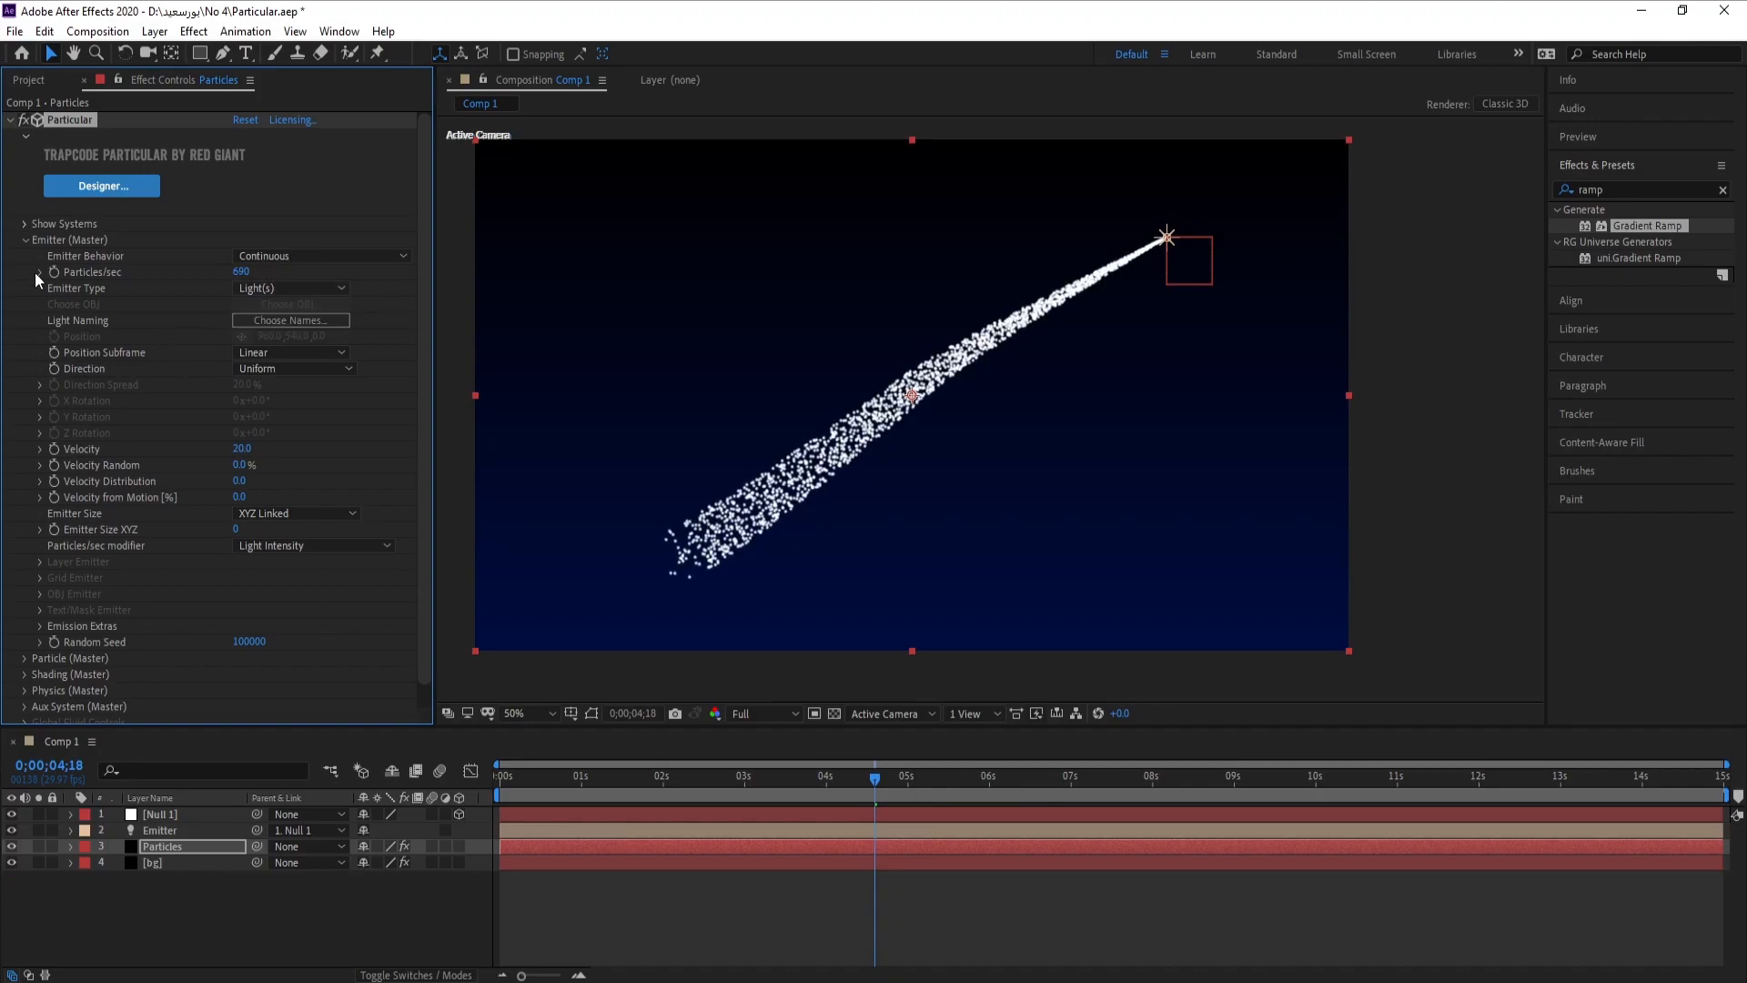
click(26, 240)
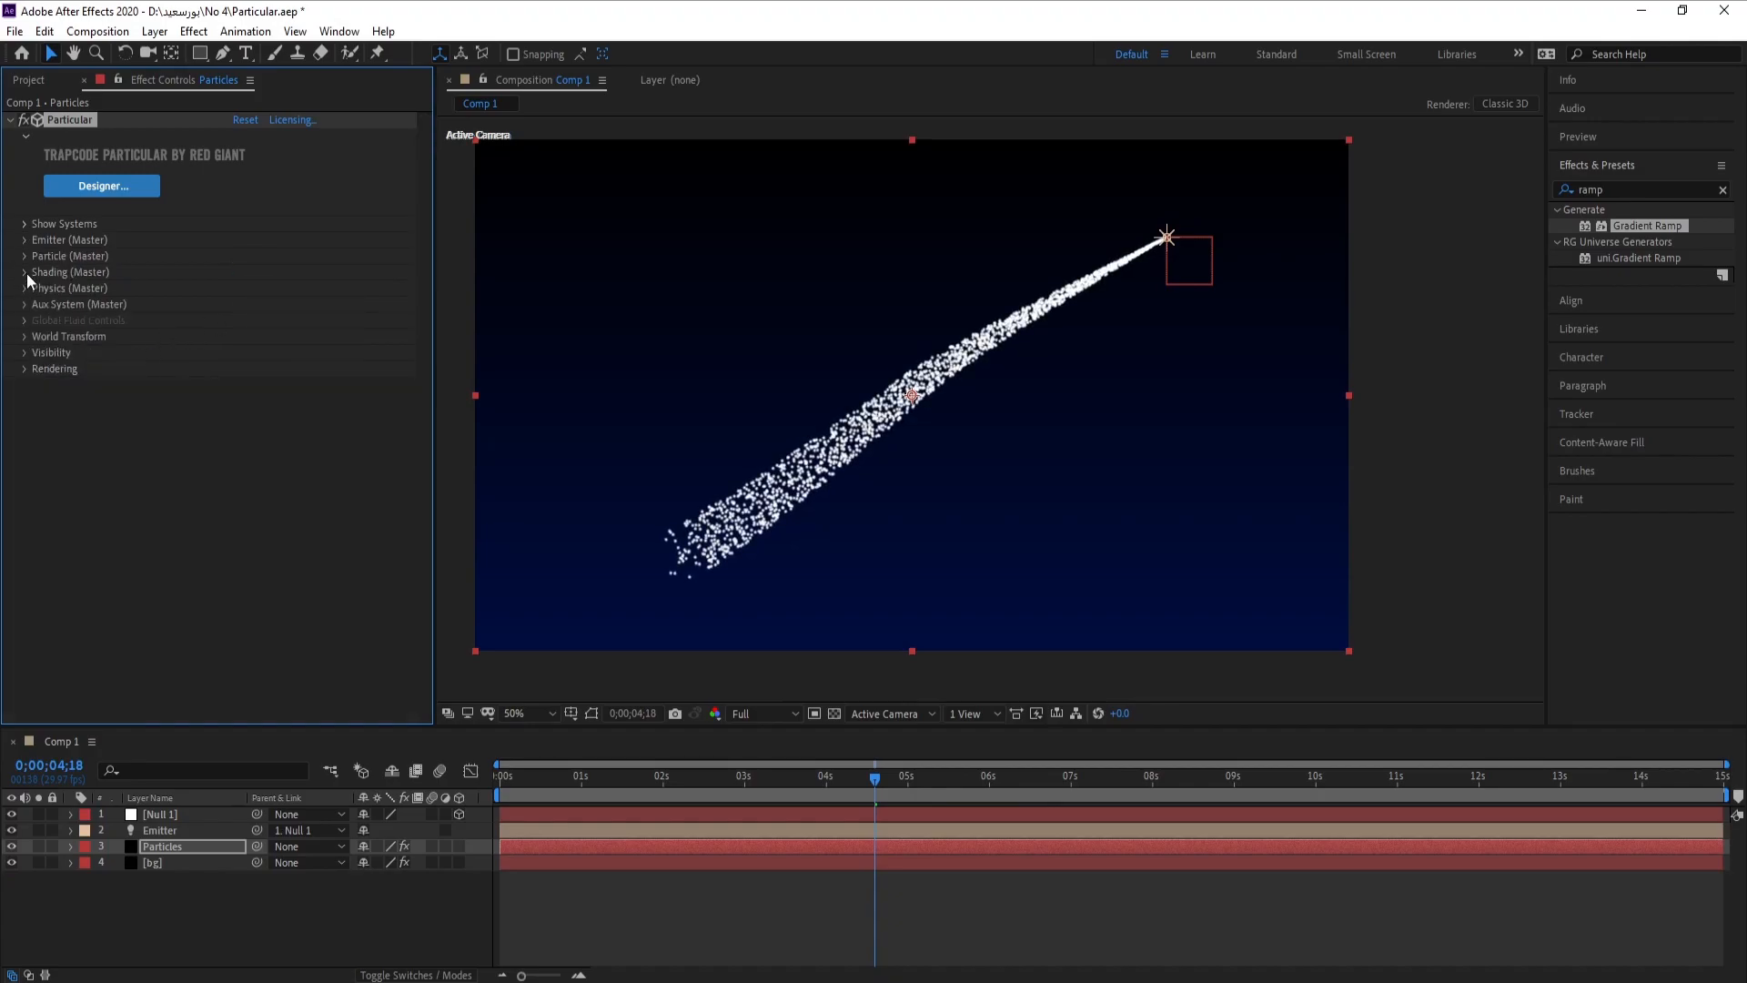
click(26, 257)
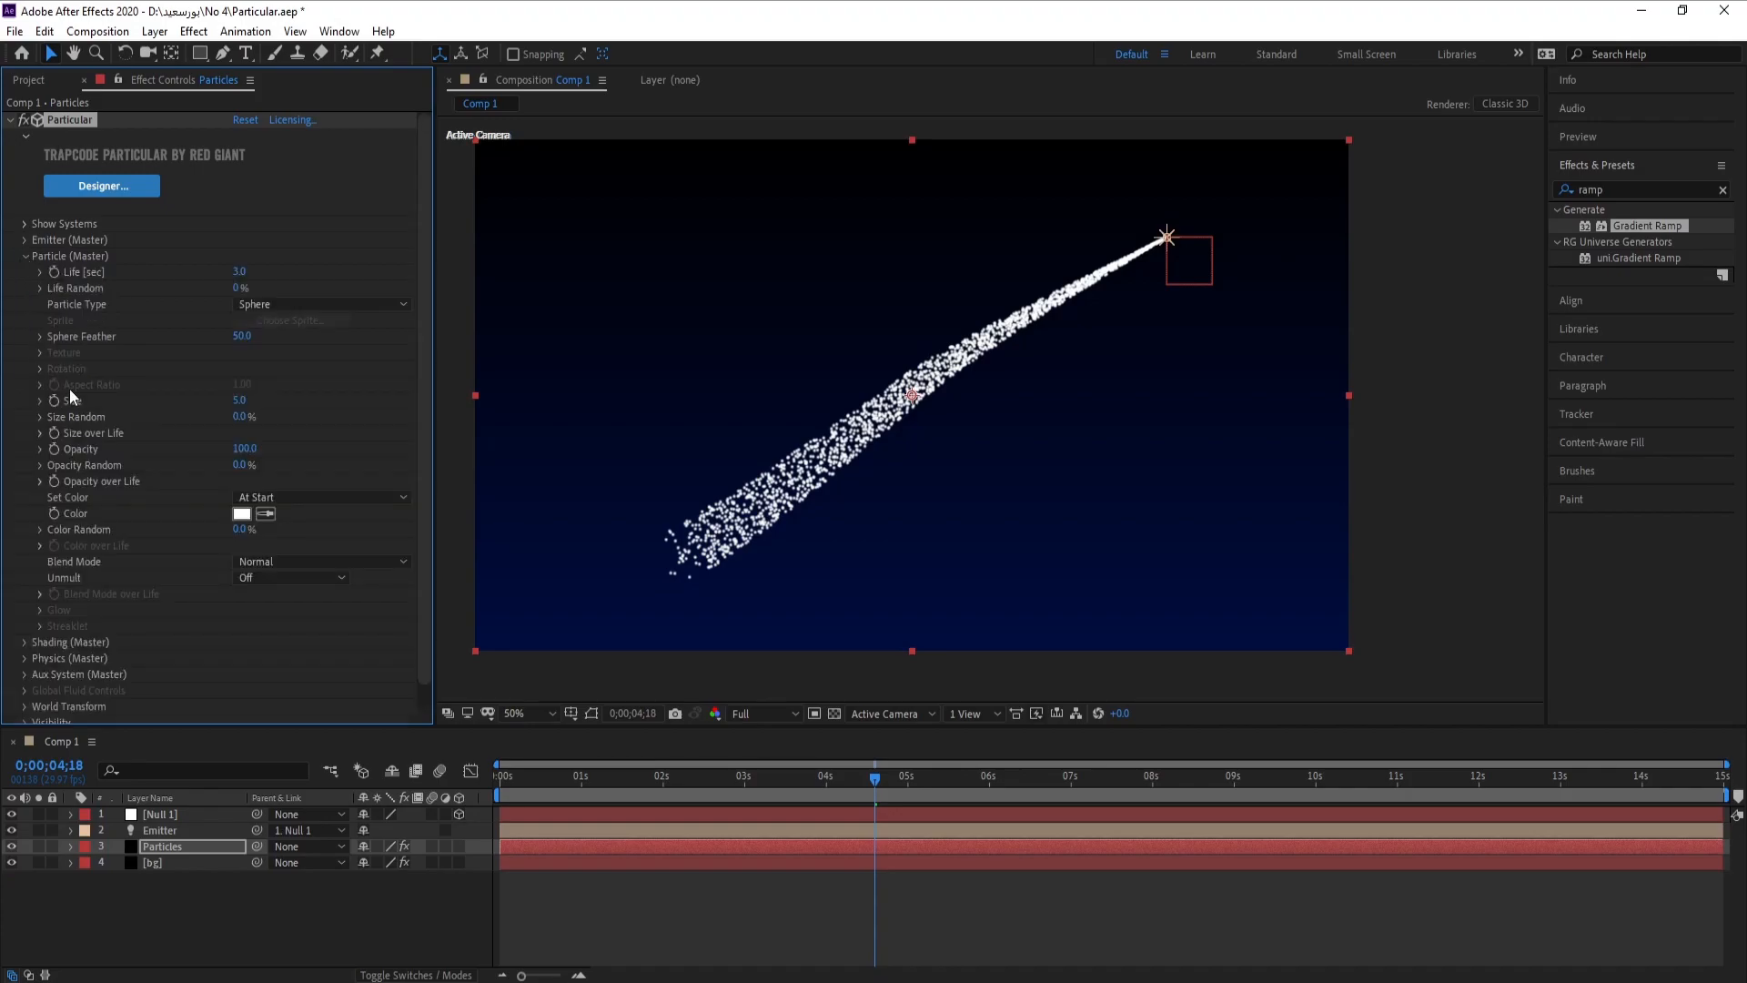
click(238, 270)
key(Return)
click(243, 401)
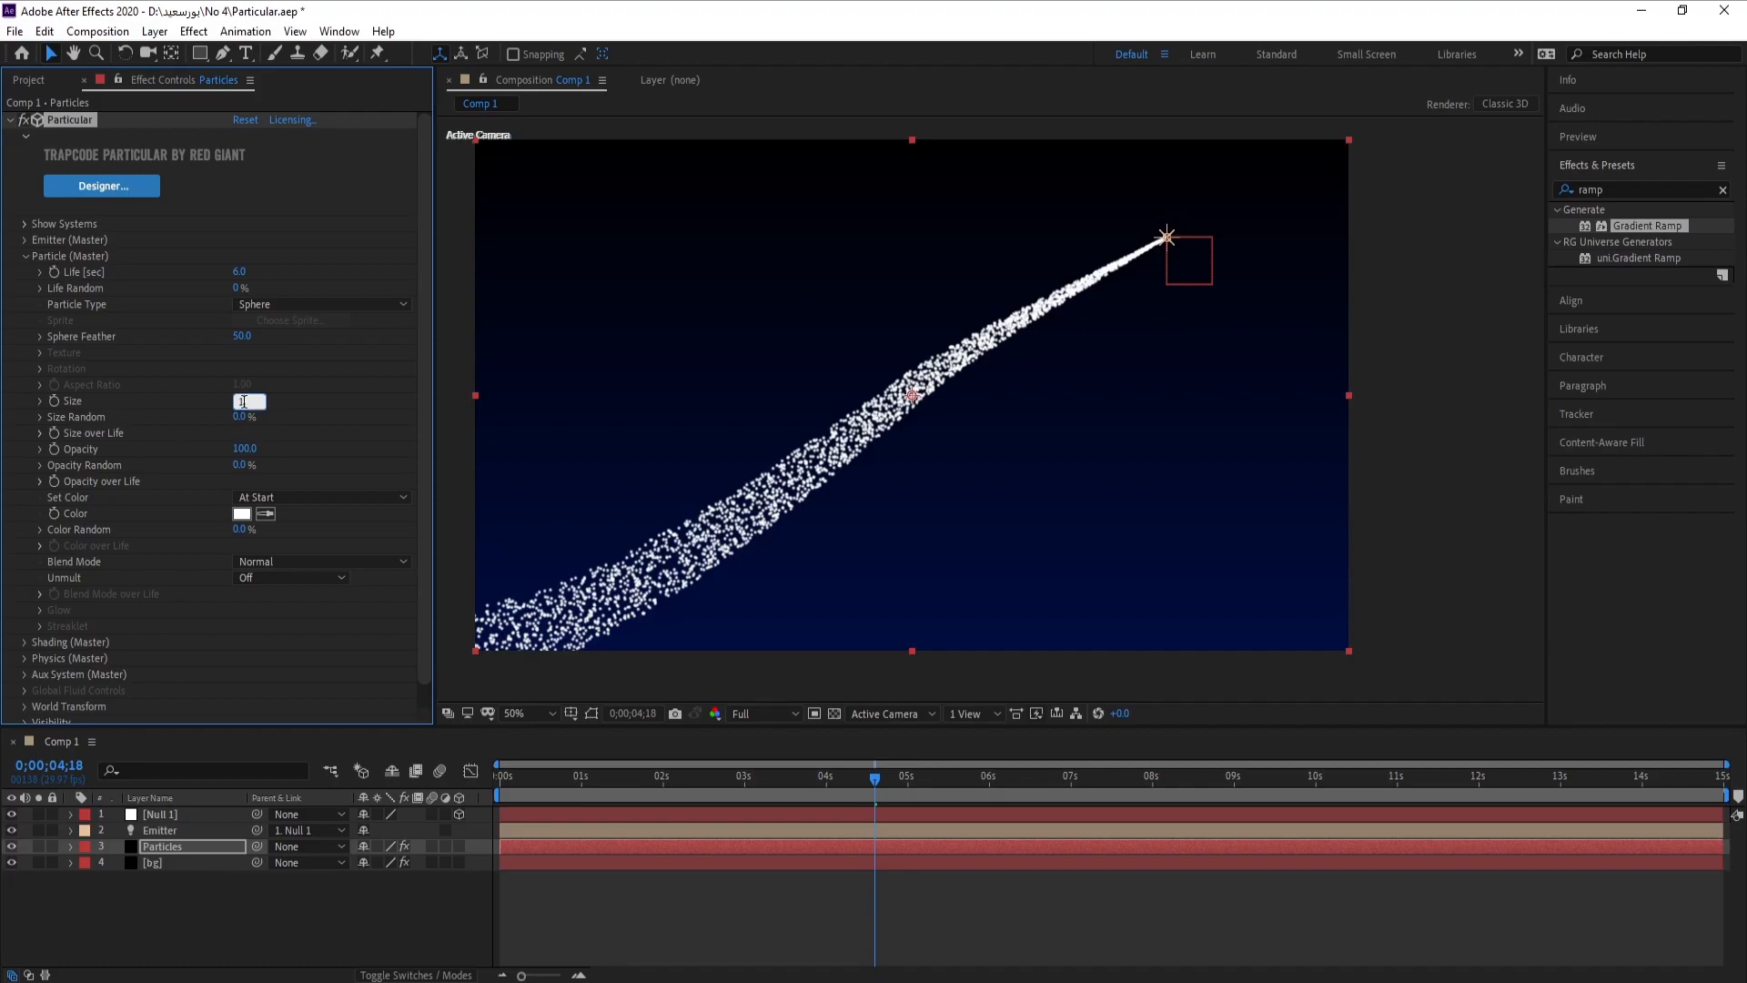
key(Return)
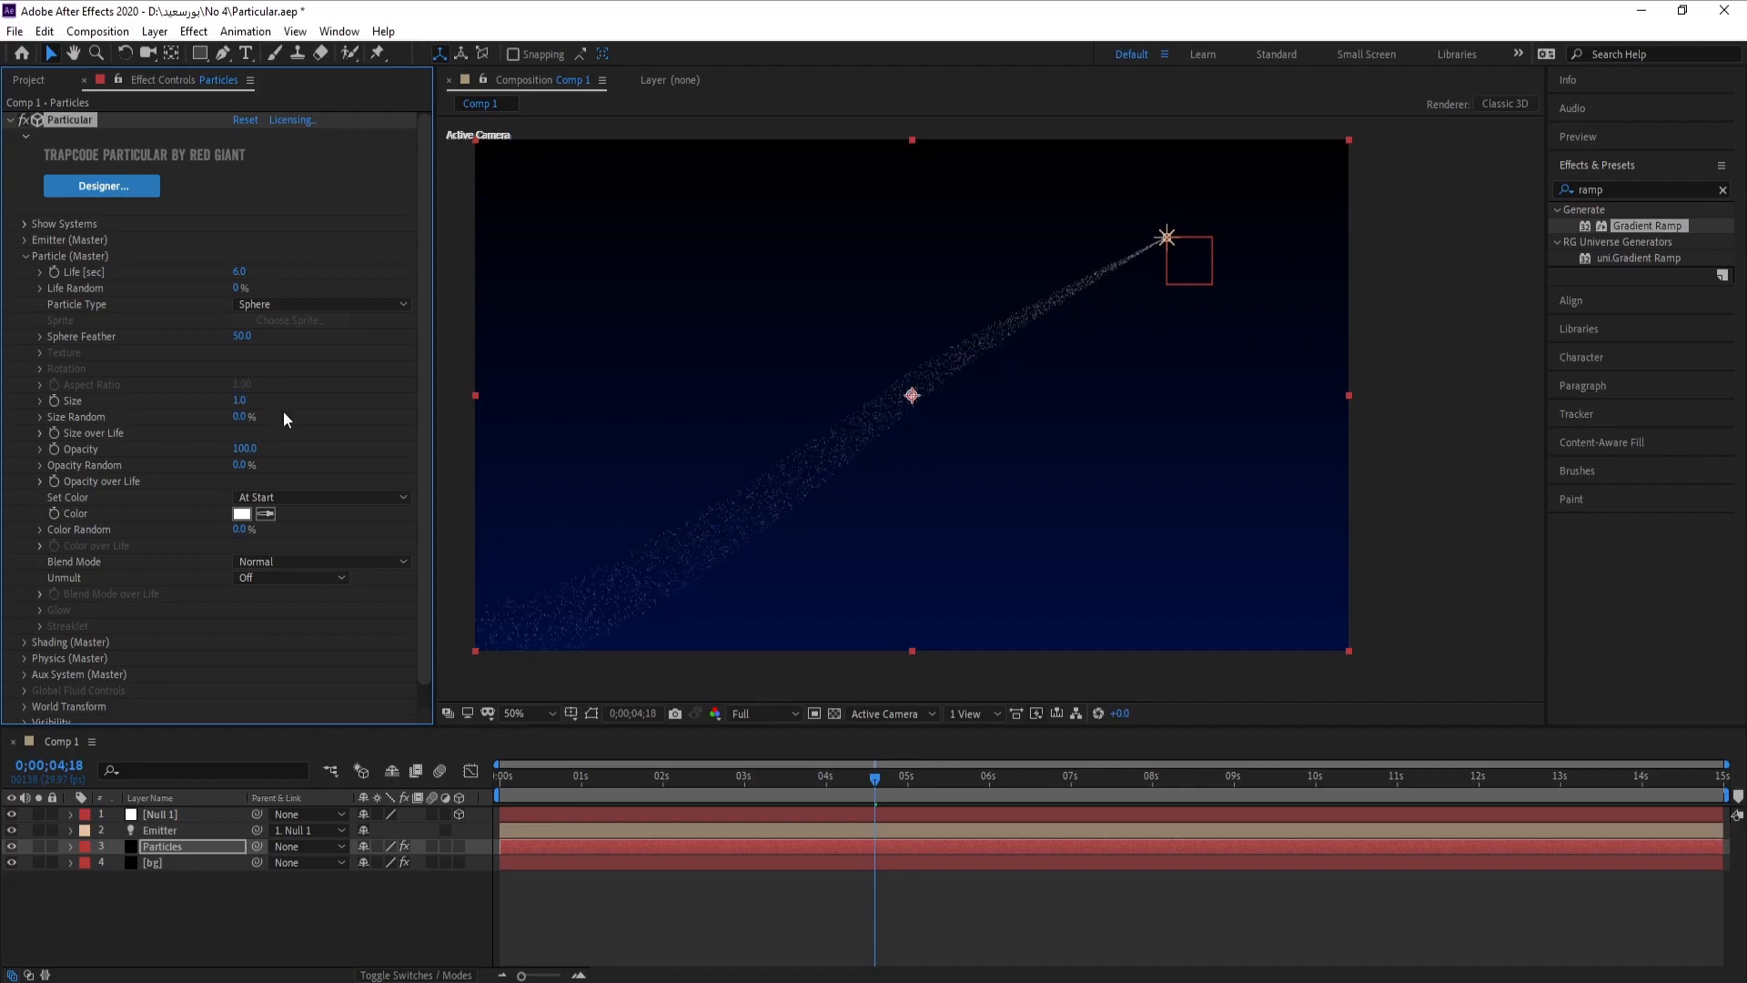
Increase the emitter's Particles/sec to 3700.
click(27, 242)
drag(241, 271, 526, 288)
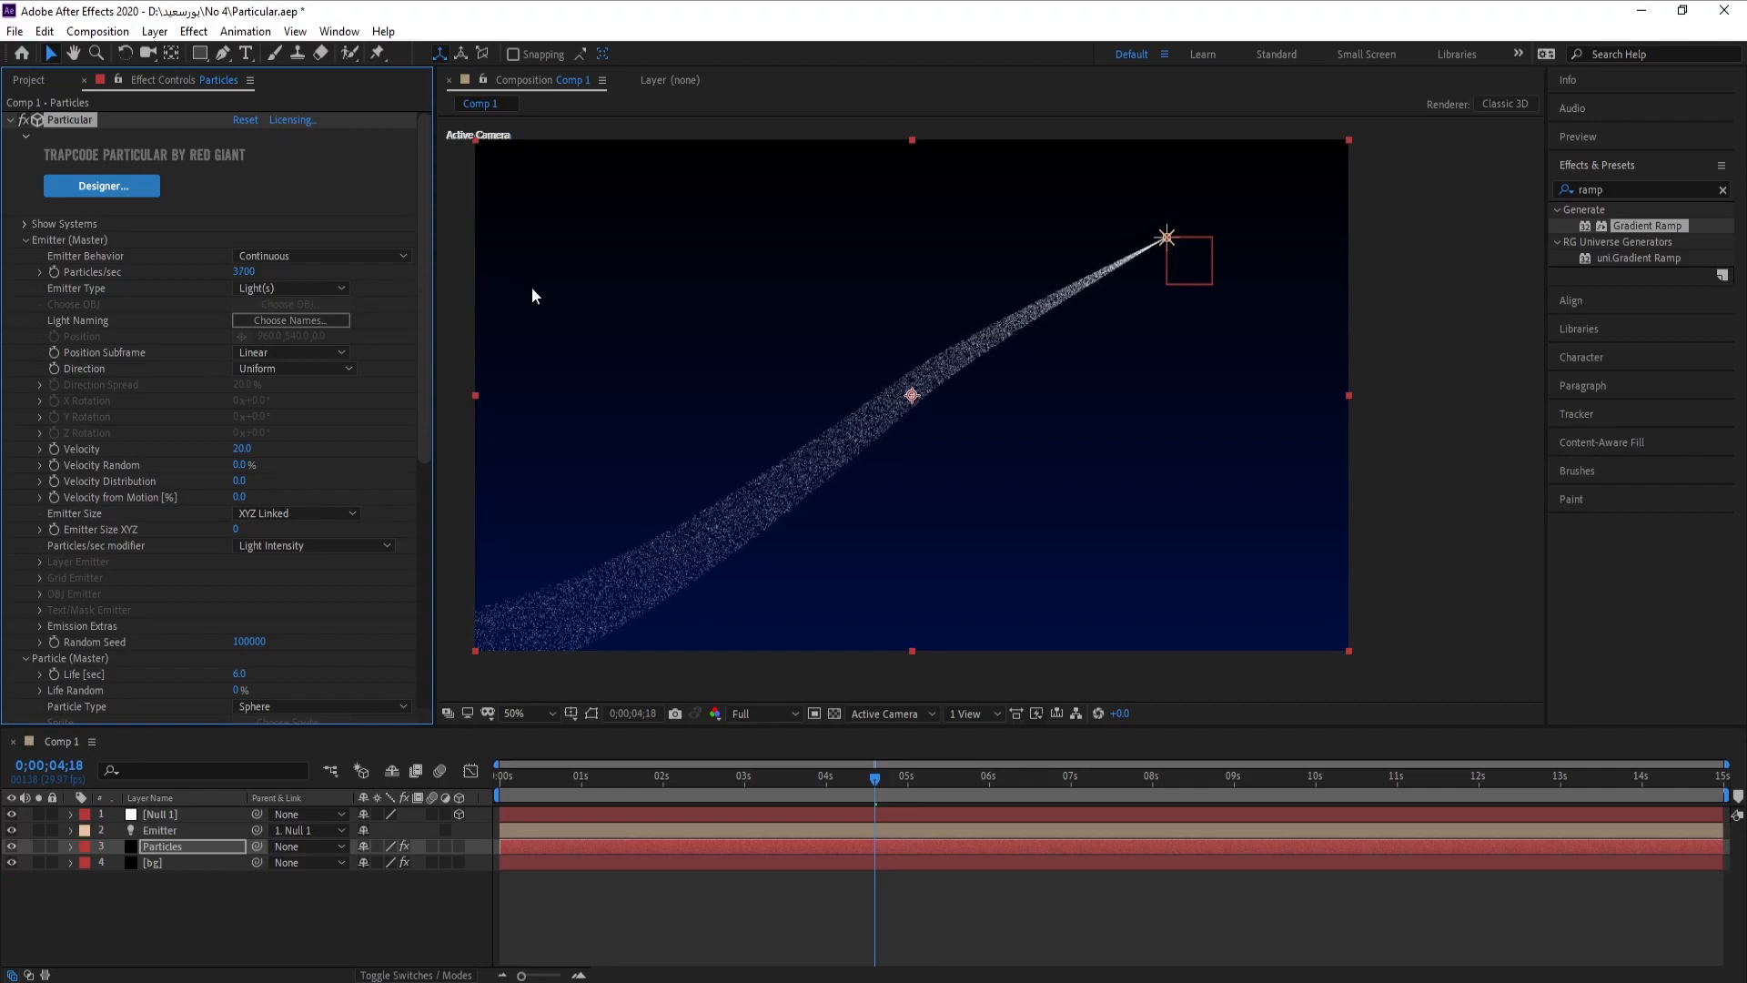
click(27, 241)
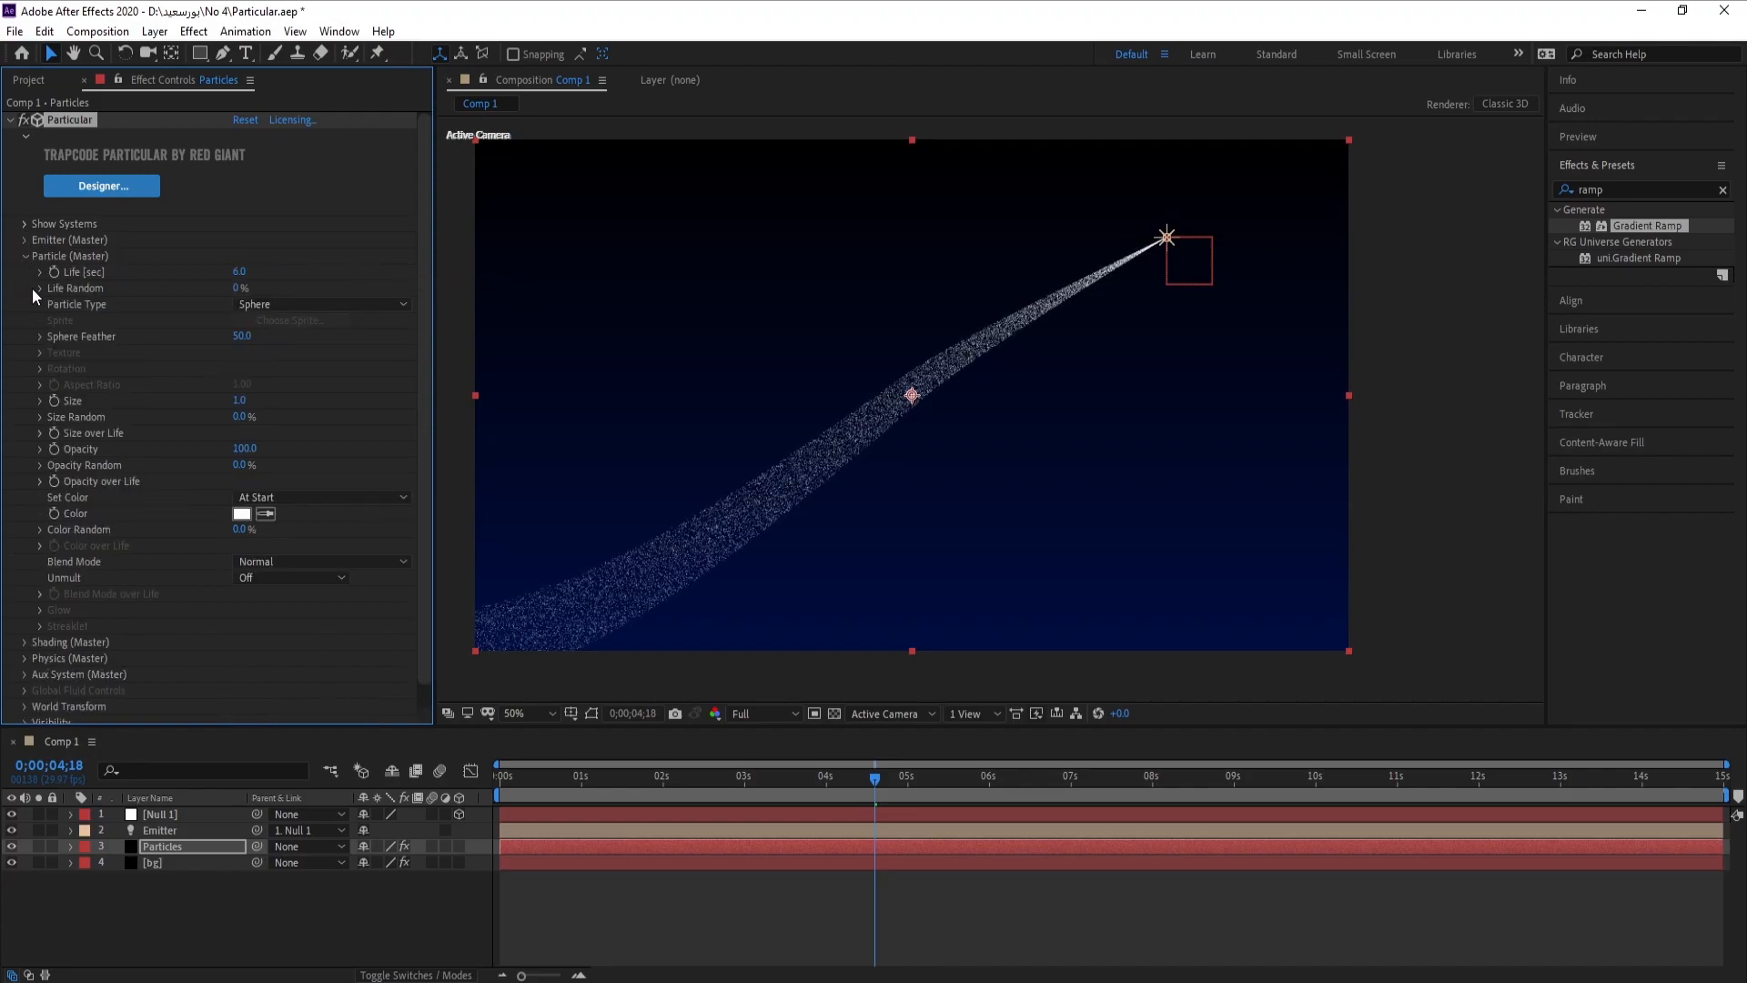
Set the particles' Set Color option to Over Life and scrub the timeline to check the trail.
click(309, 497)
click(328, 541)
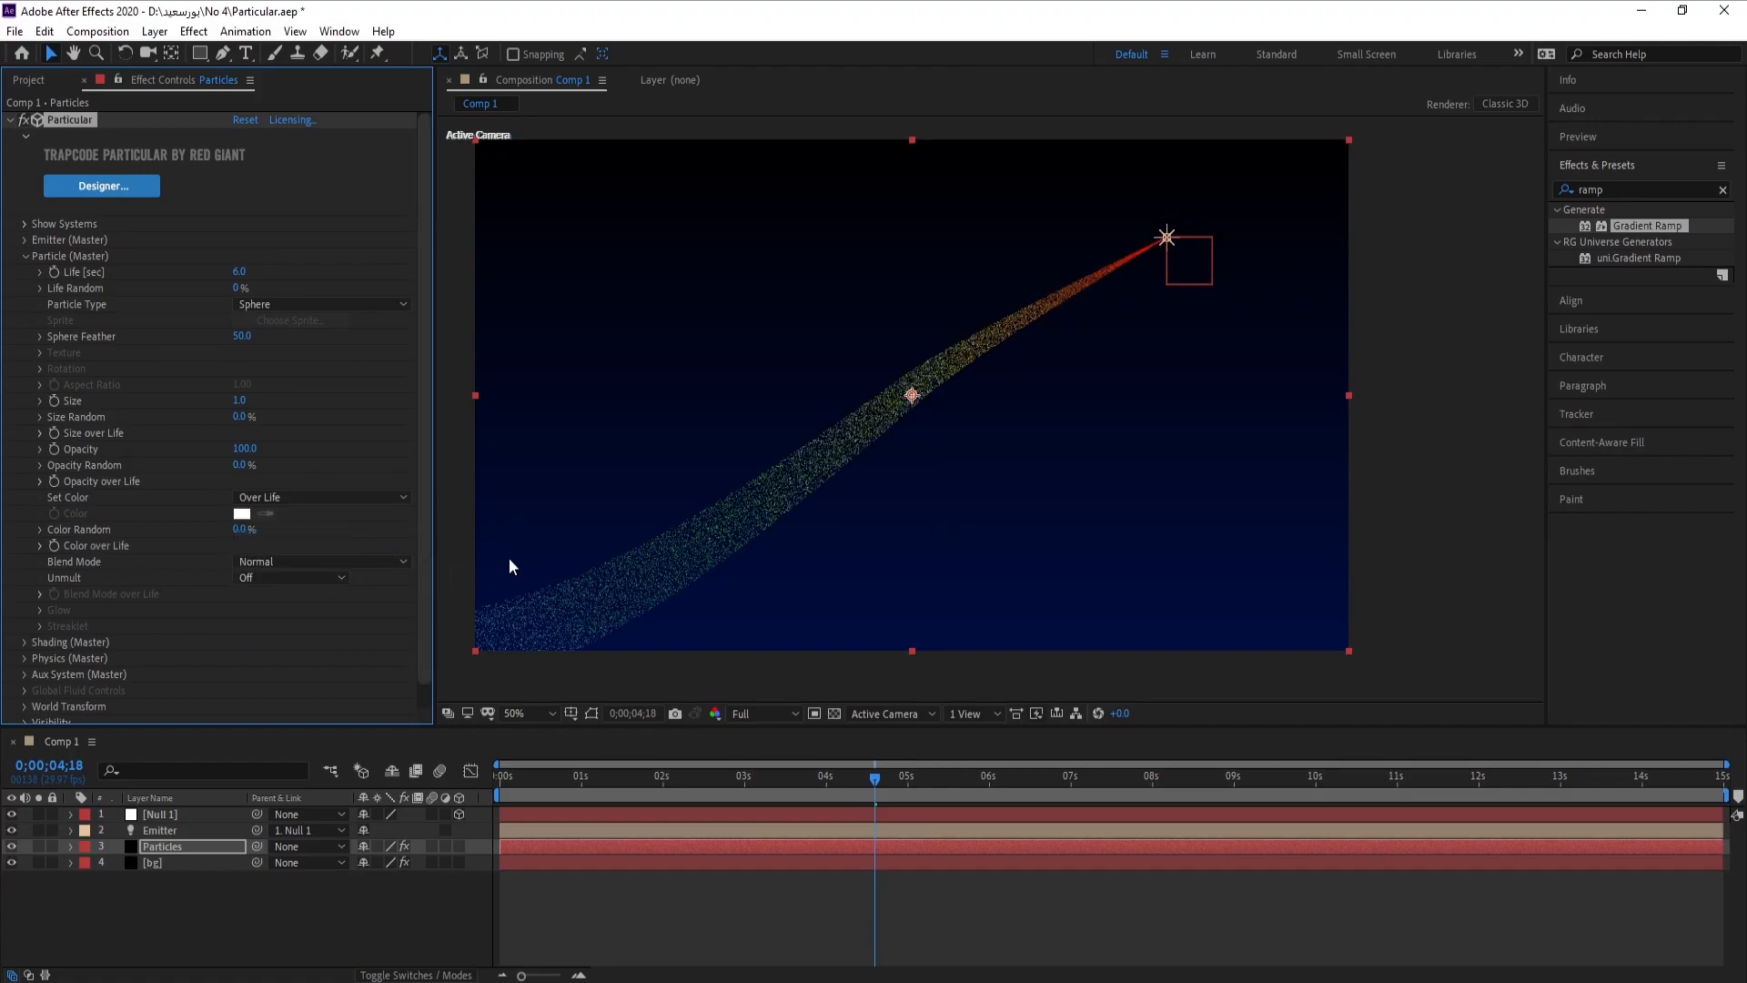
mouse_move(875, 776)
mouse_down()
mouse_move(502, 785)
mouse_move(873, 780)
mouse_move(896, 751)
mouse_up()
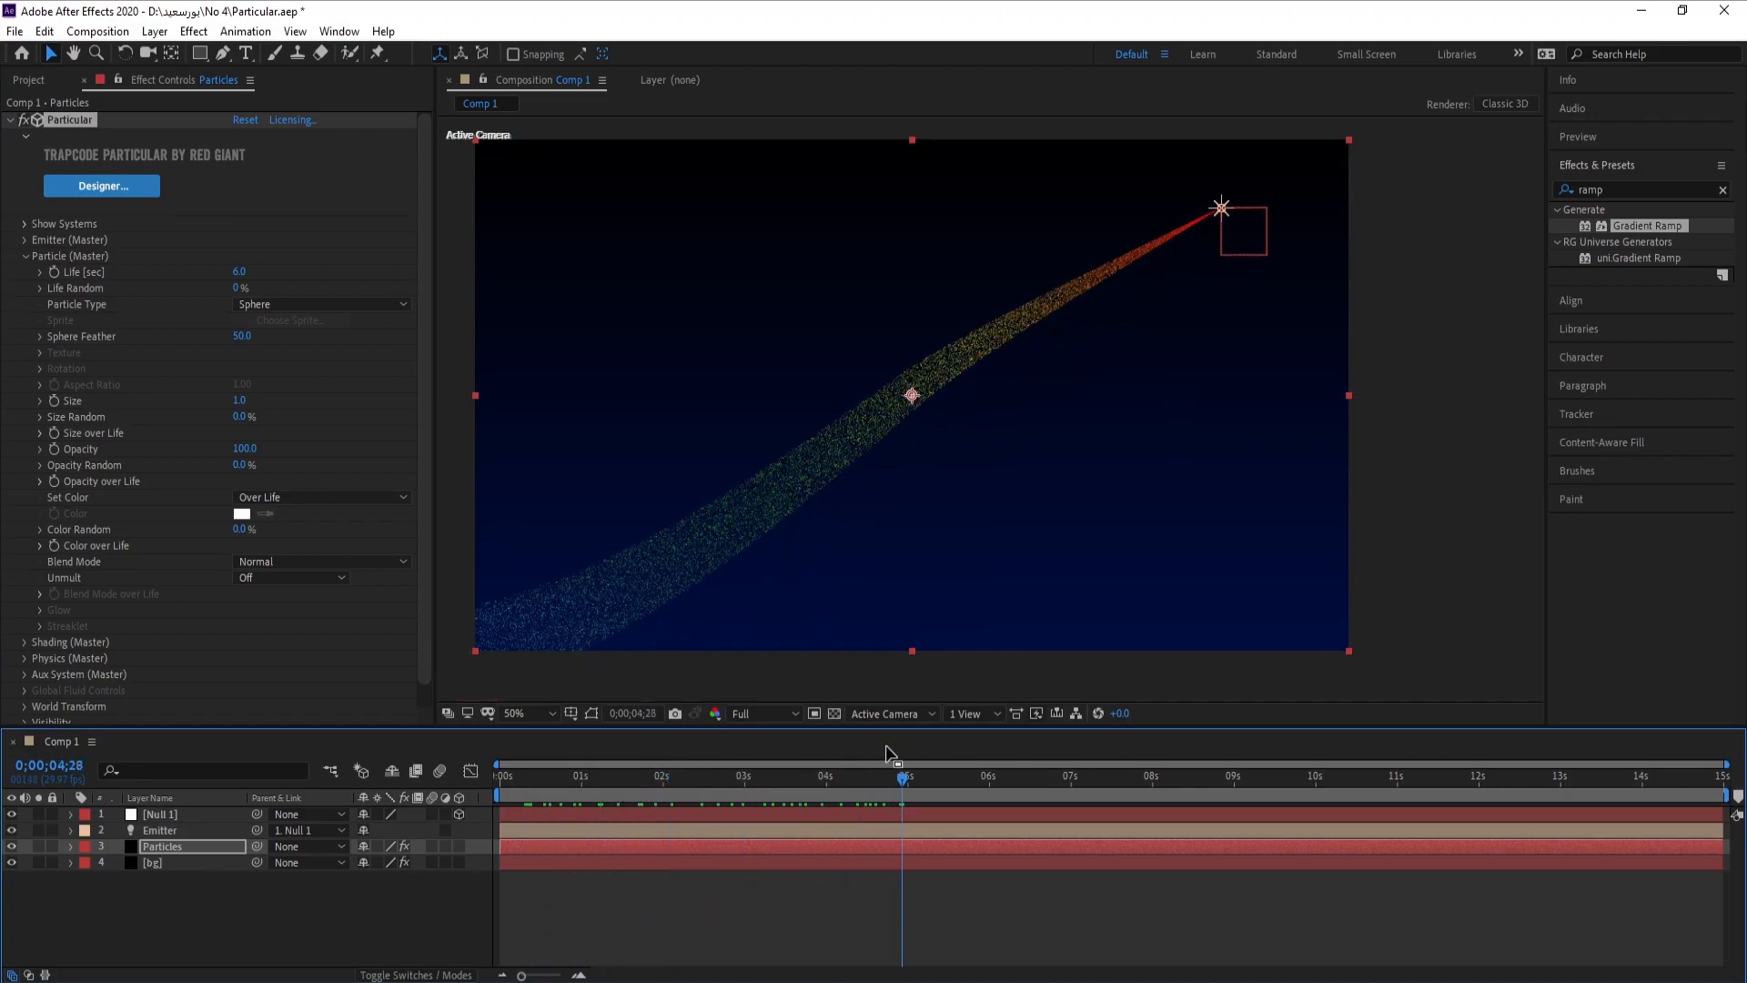
Apply the white-cyan-blue gradient preset to Color over Life and scrub the timeline to check the trail.
click(40, 546)
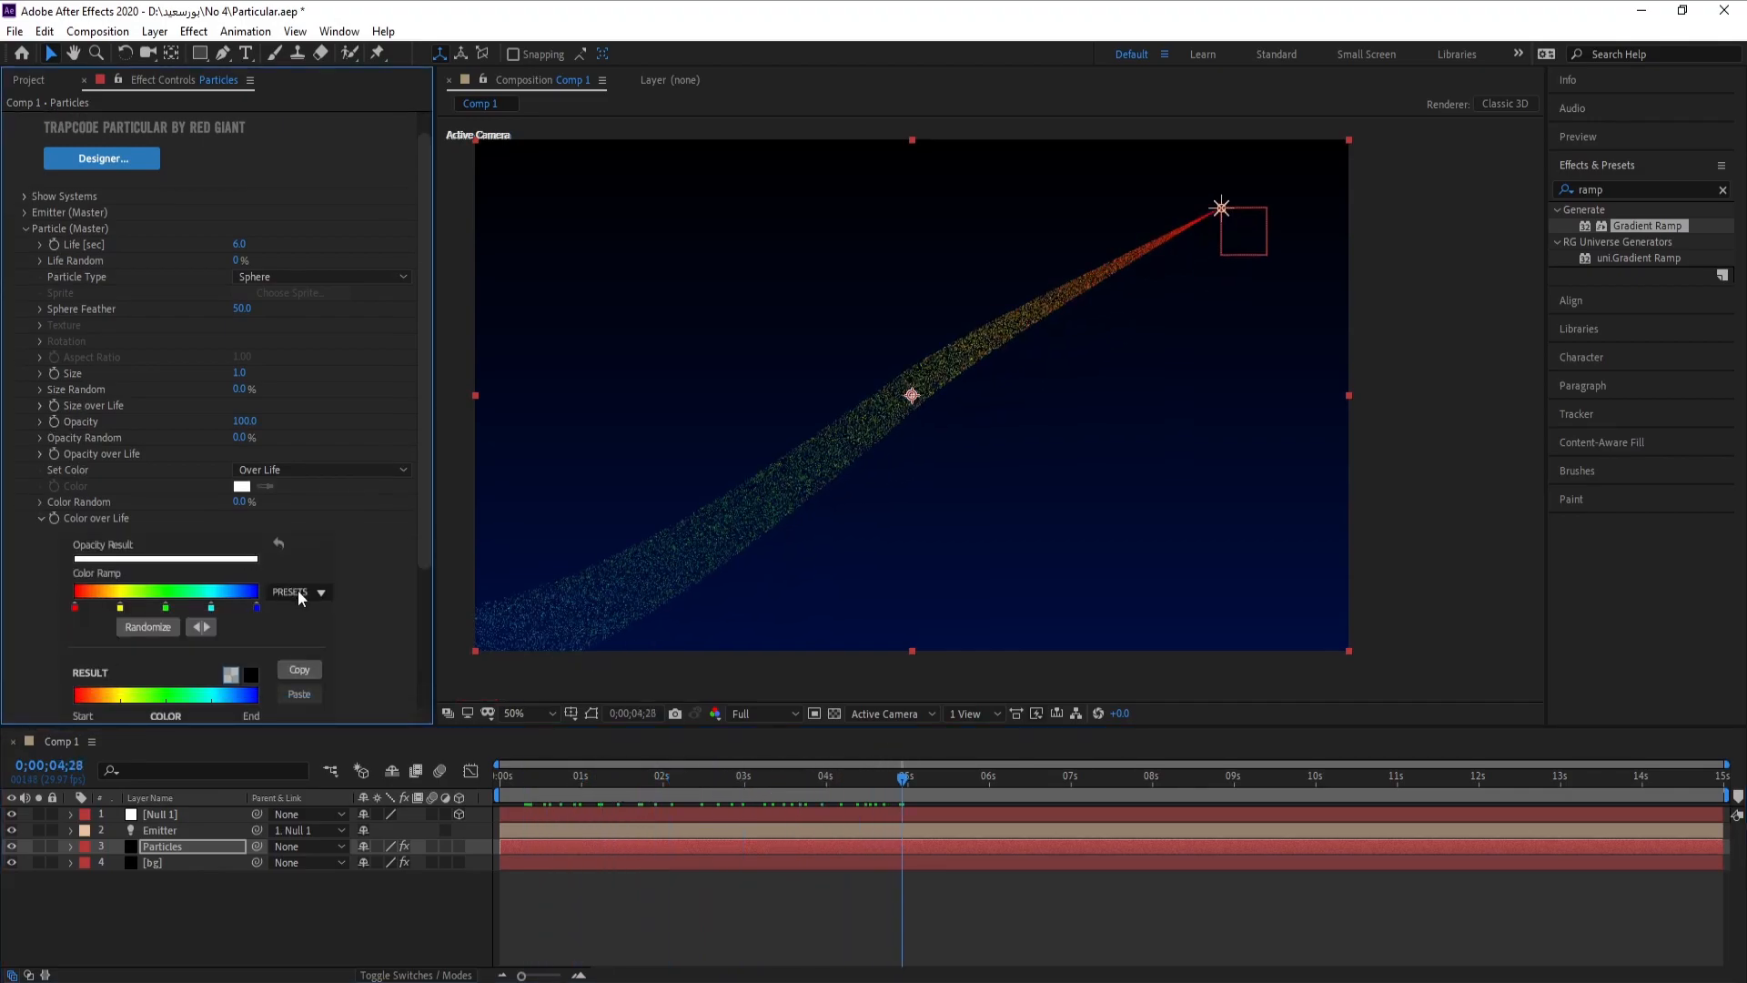
click(300, 594)
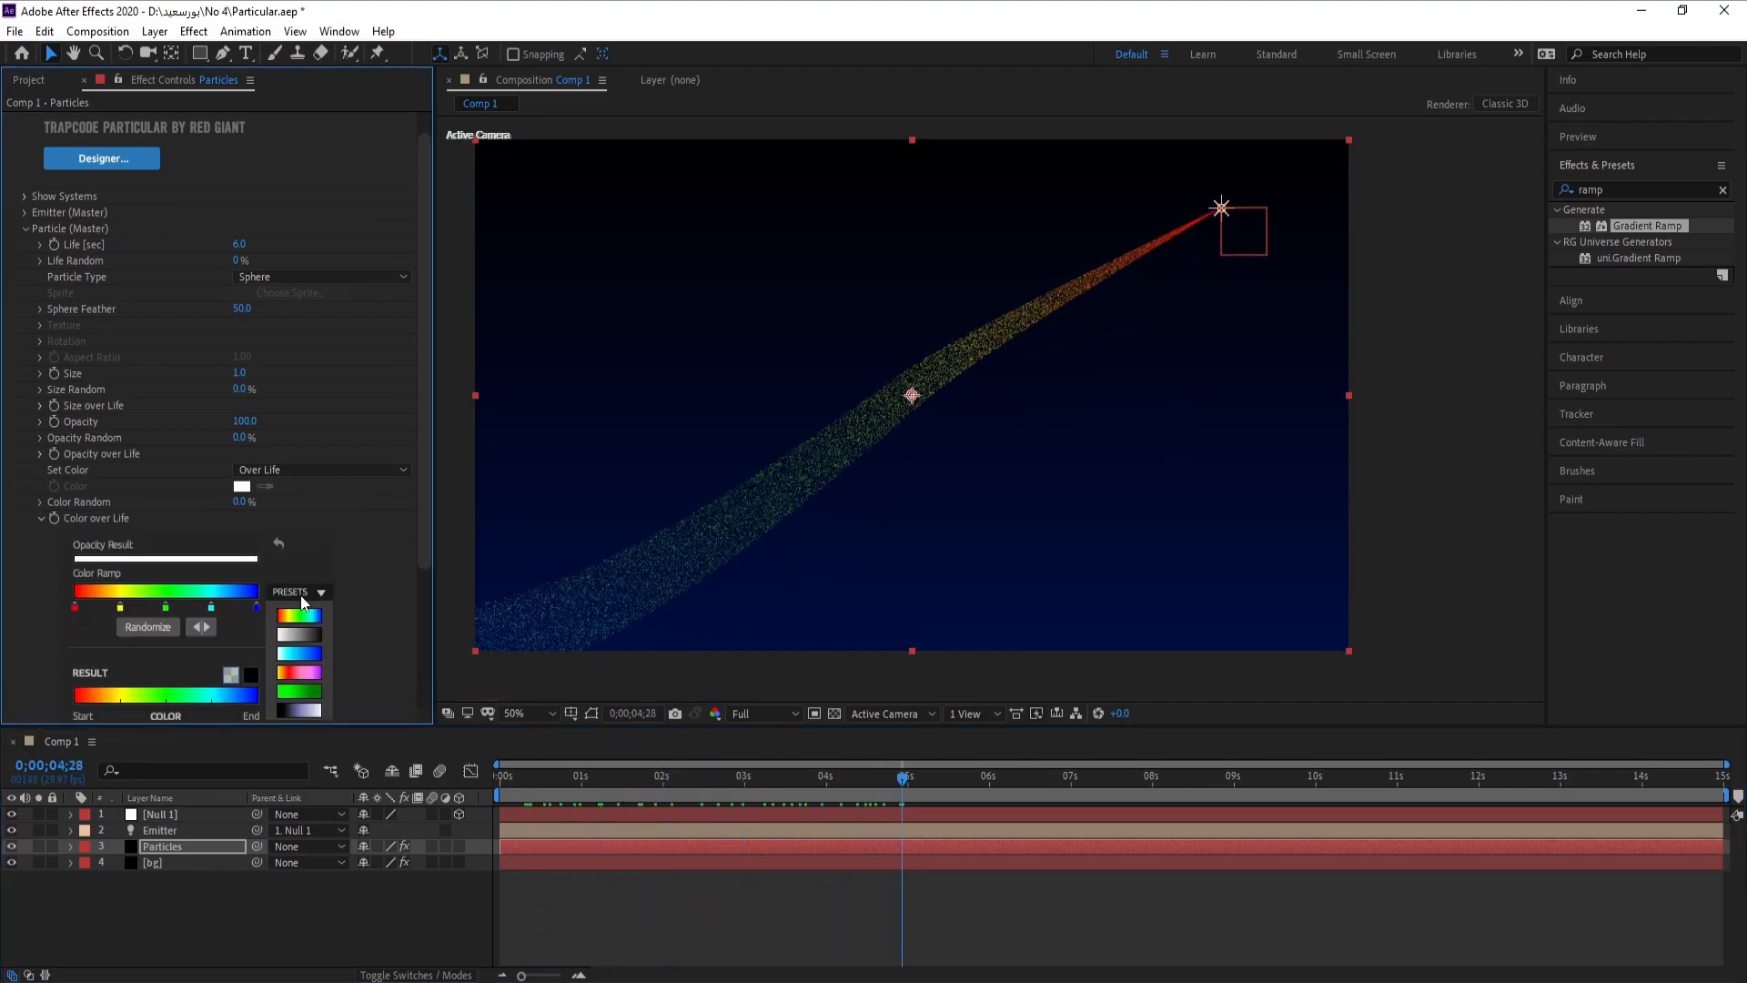
click(305, 660)
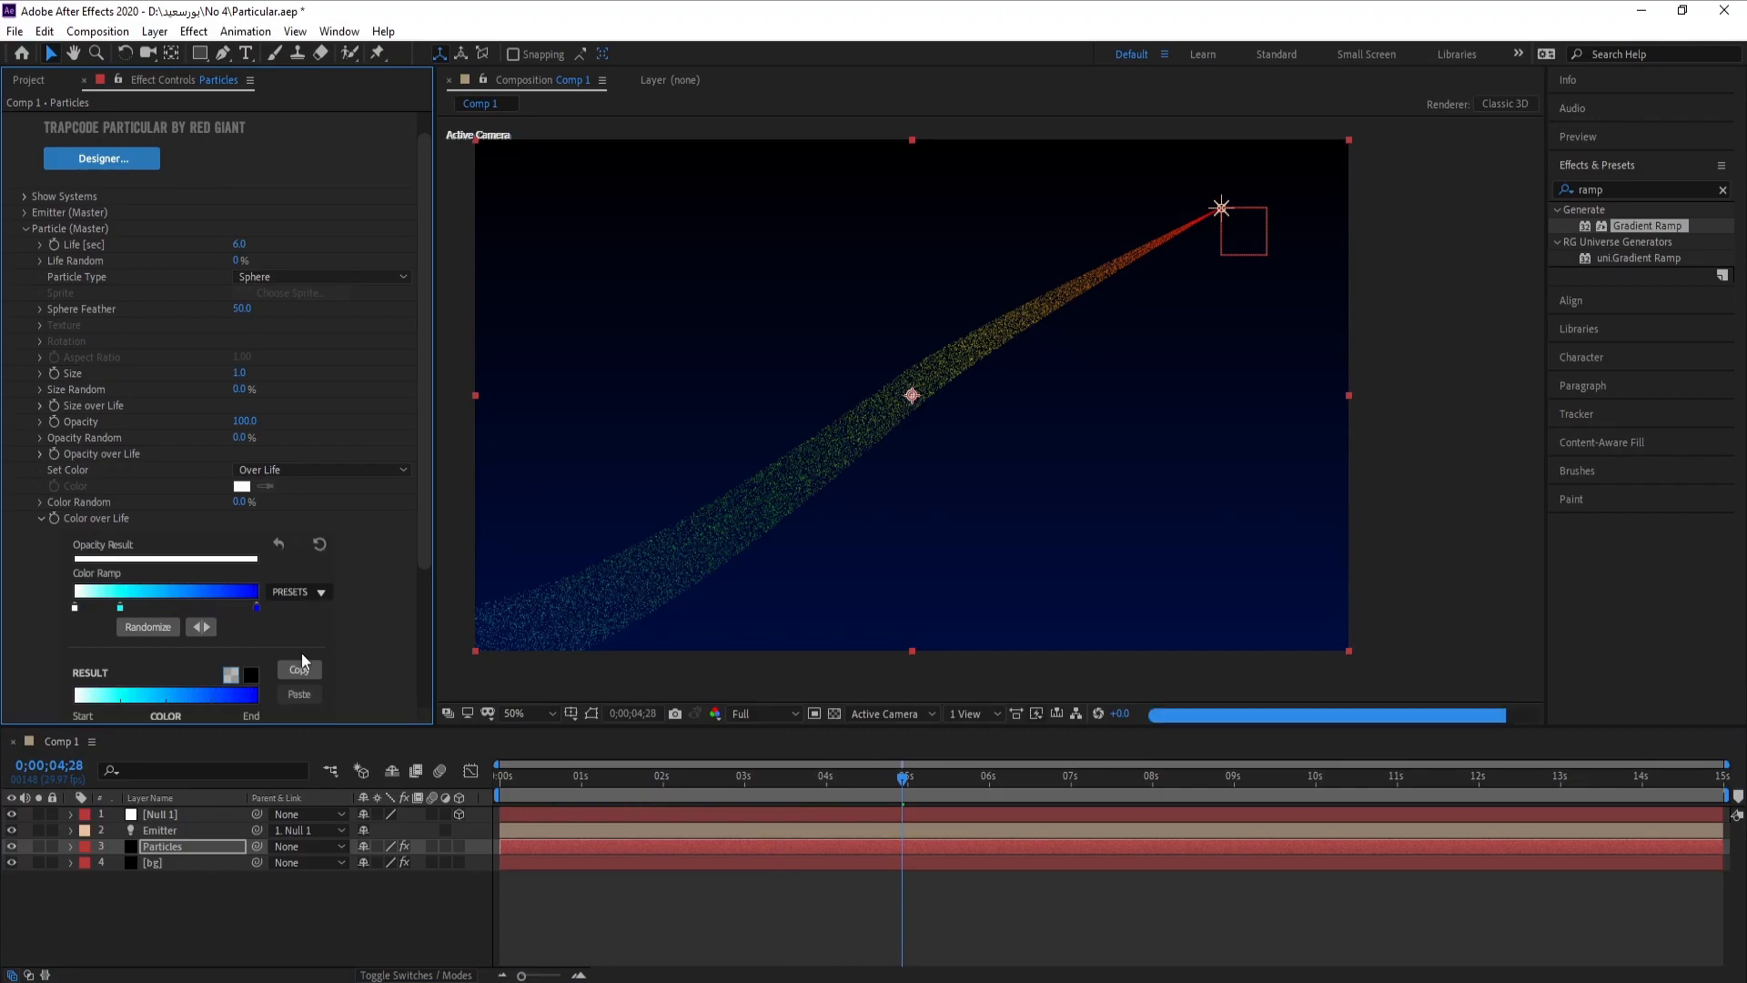
click(41, 519)
drag(748, 784, 791, 784)
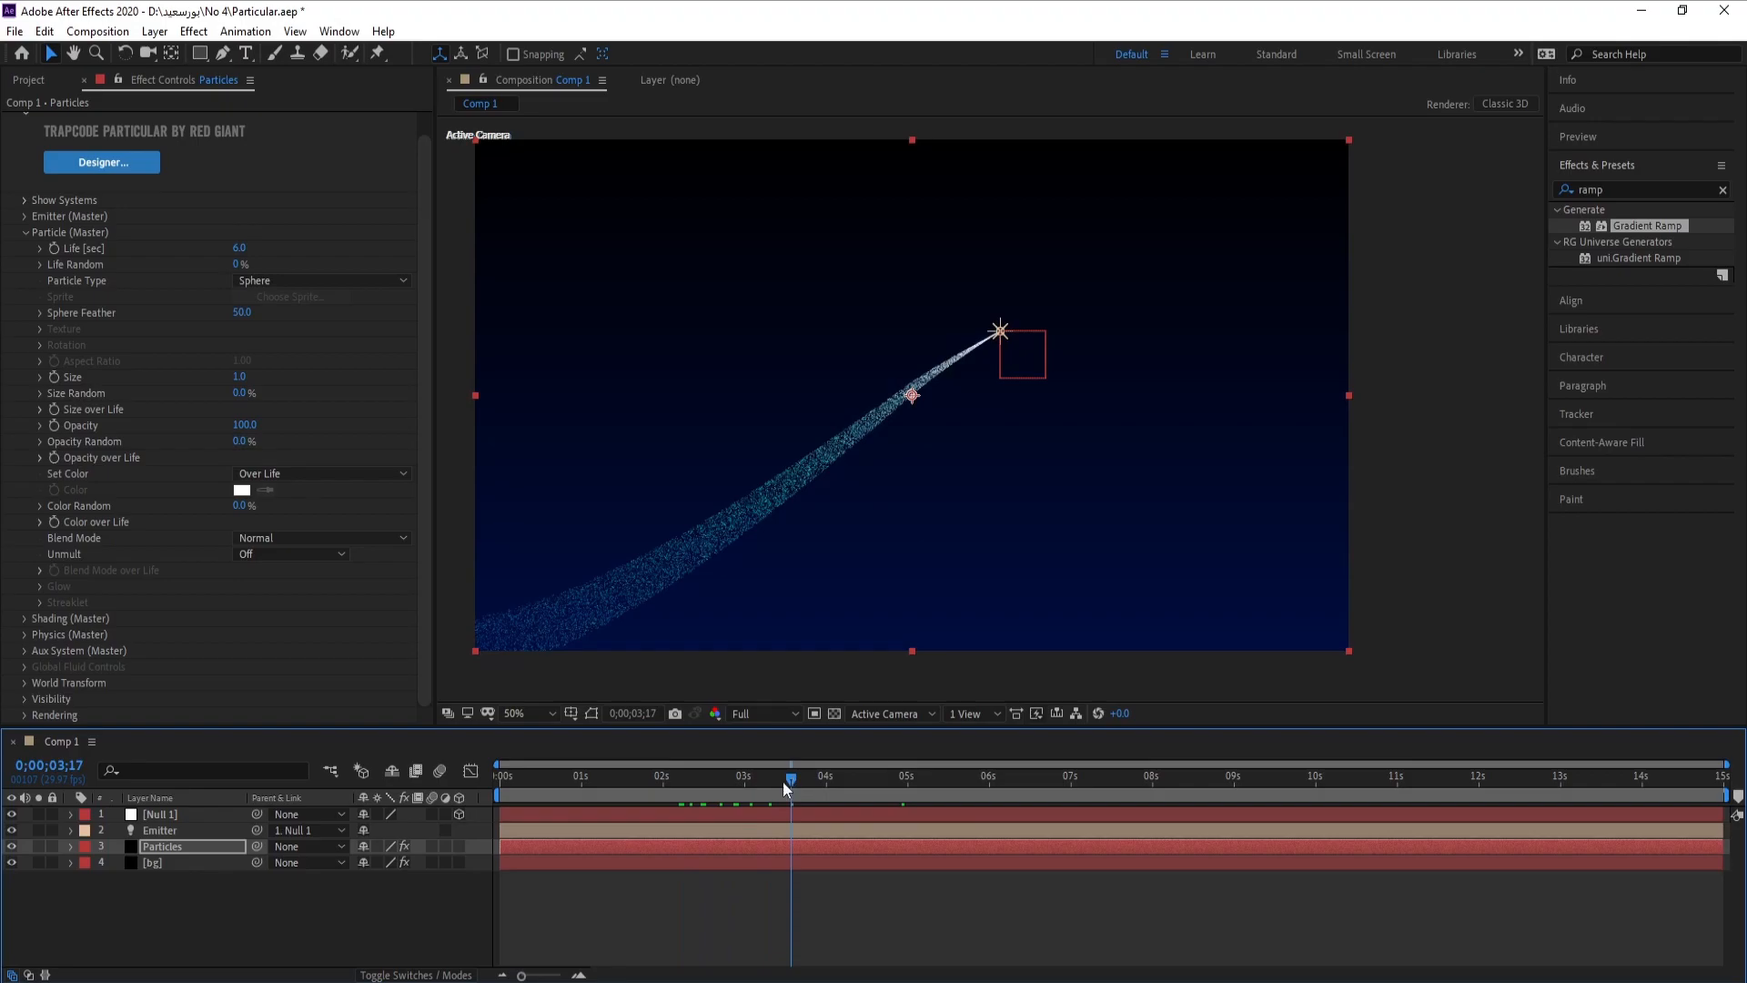
Duplicate the Null 1 and Emitter layers together and place the two copies above the originals.
click(161, 830)
shift+click(166, 815)
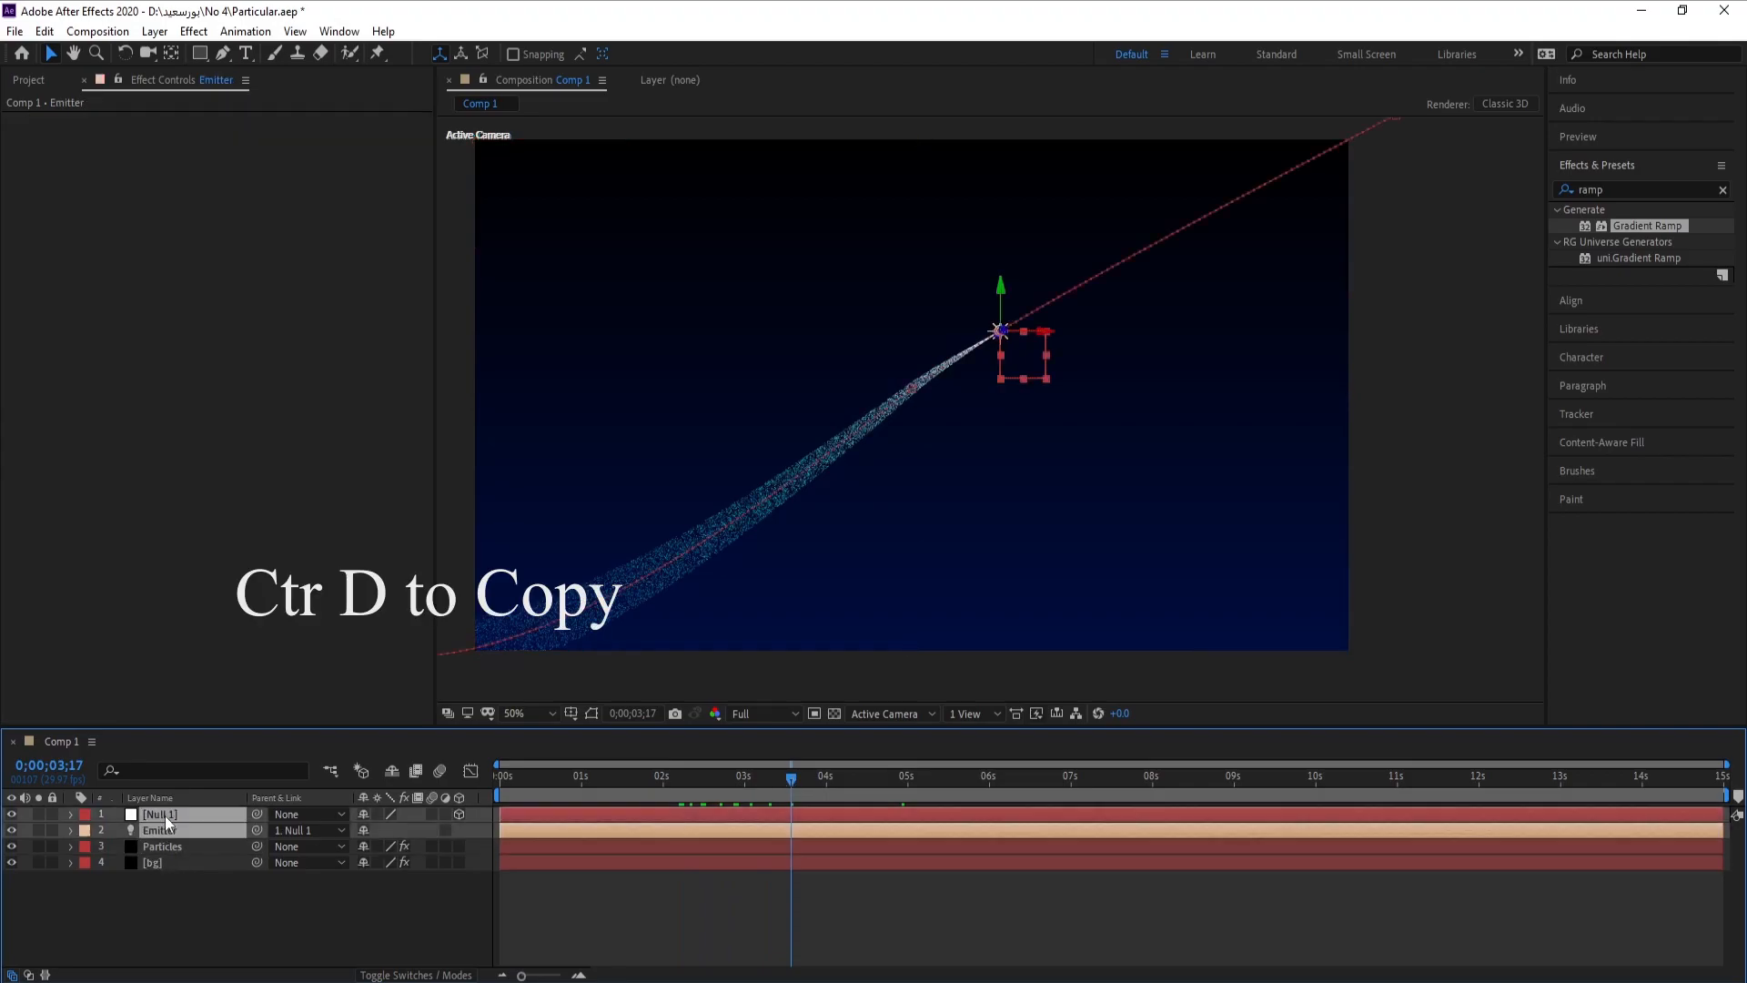
key(ctrl+d)
drag(167, 845, 165, 826)
click(164, 876)
Delete all Position keyframes of the duplicated null.
click(156, 811)
key(p)
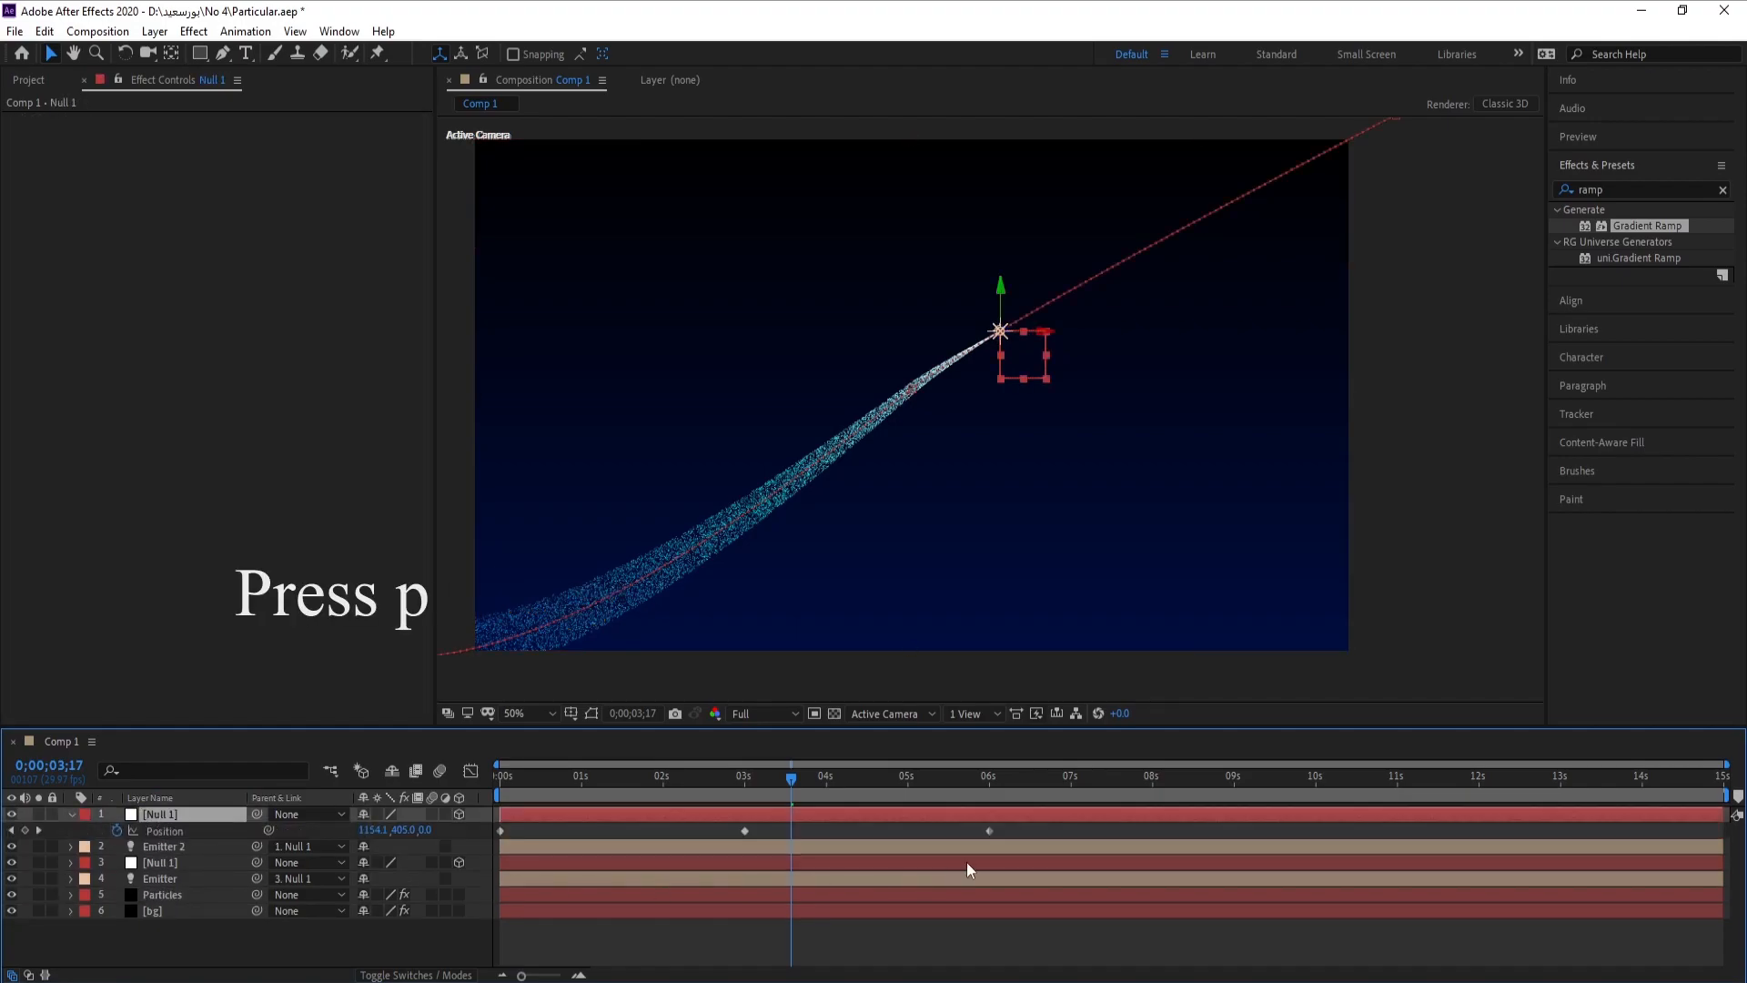
drag(1040, 822, 418, 865)
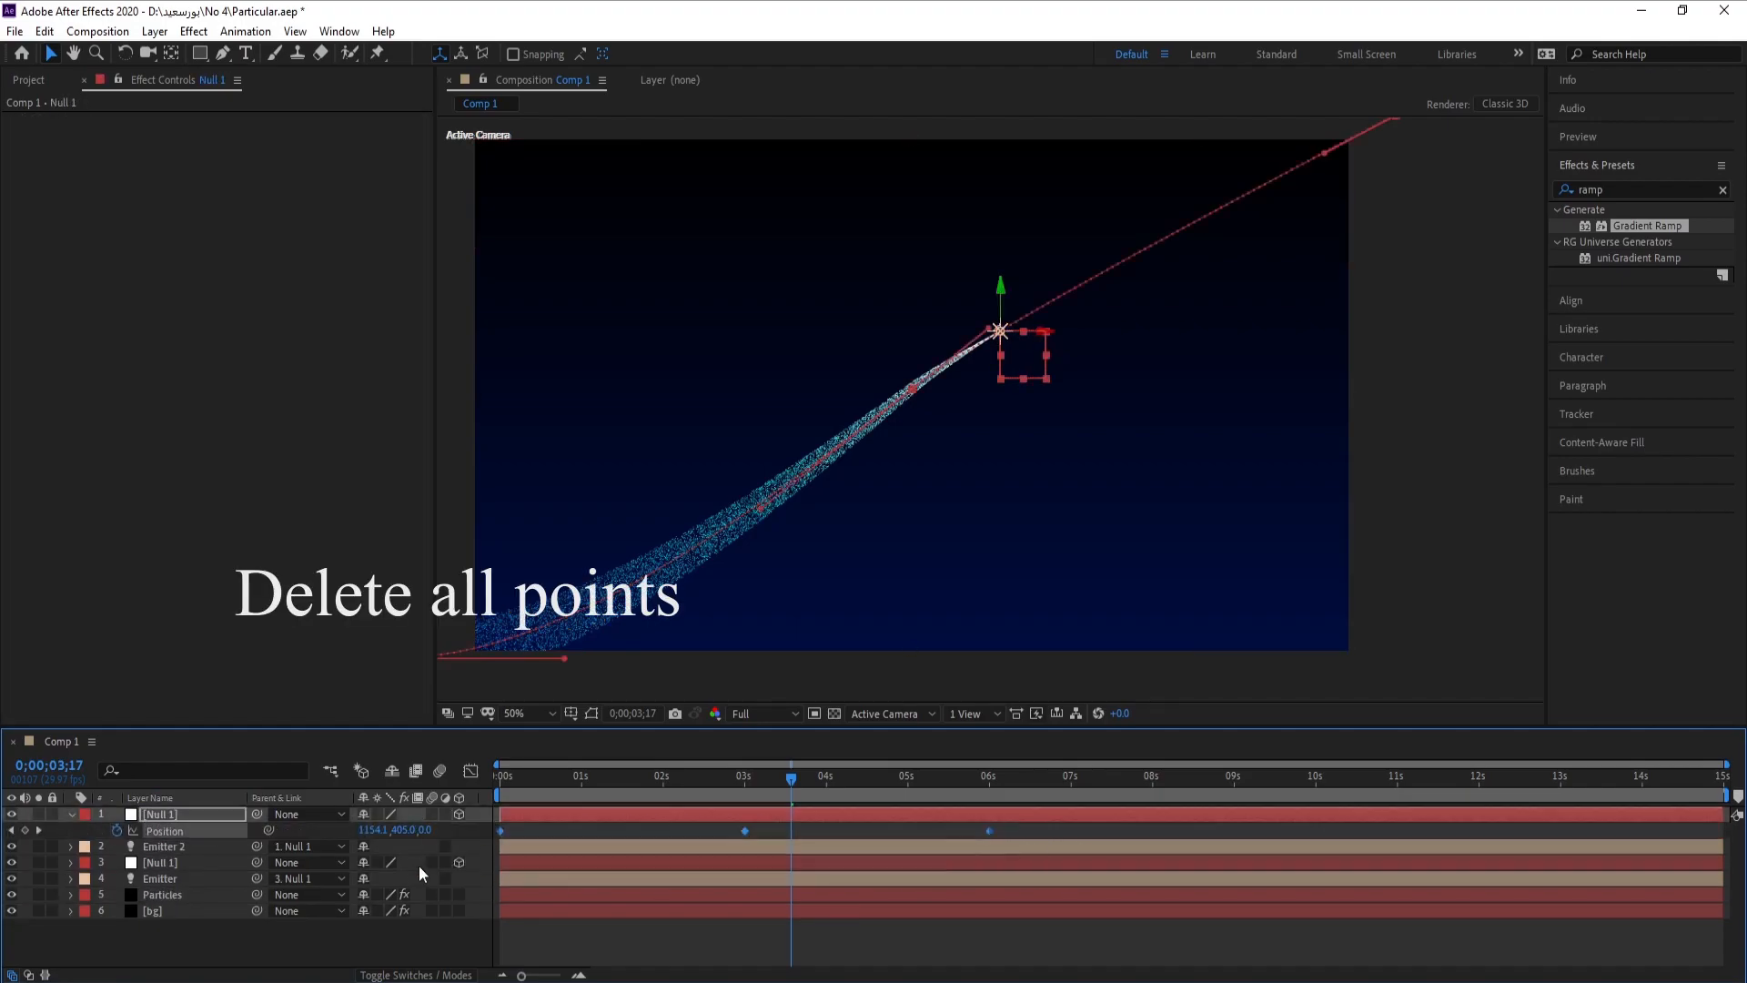
key(Delete)
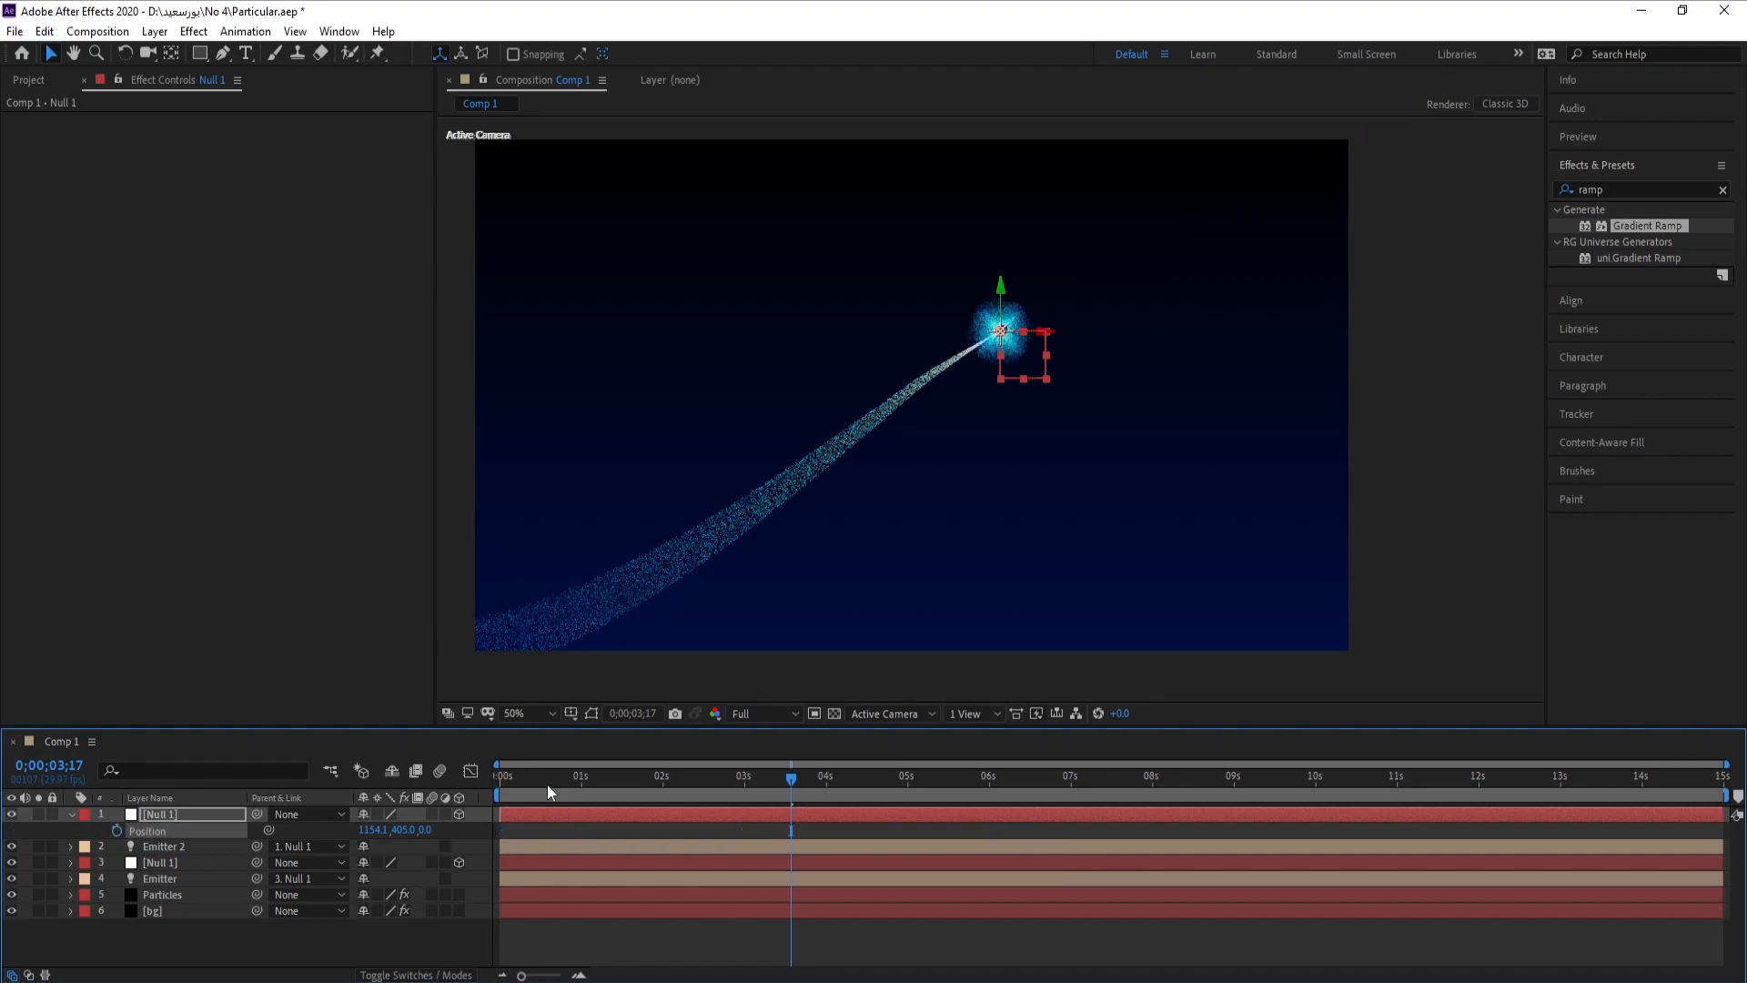
At the start of the timeline, place the duplicated null outside the frame's lower-right corner, about 2070, 1181, and keyframe its Position.
key(Home)
click(63, 811)
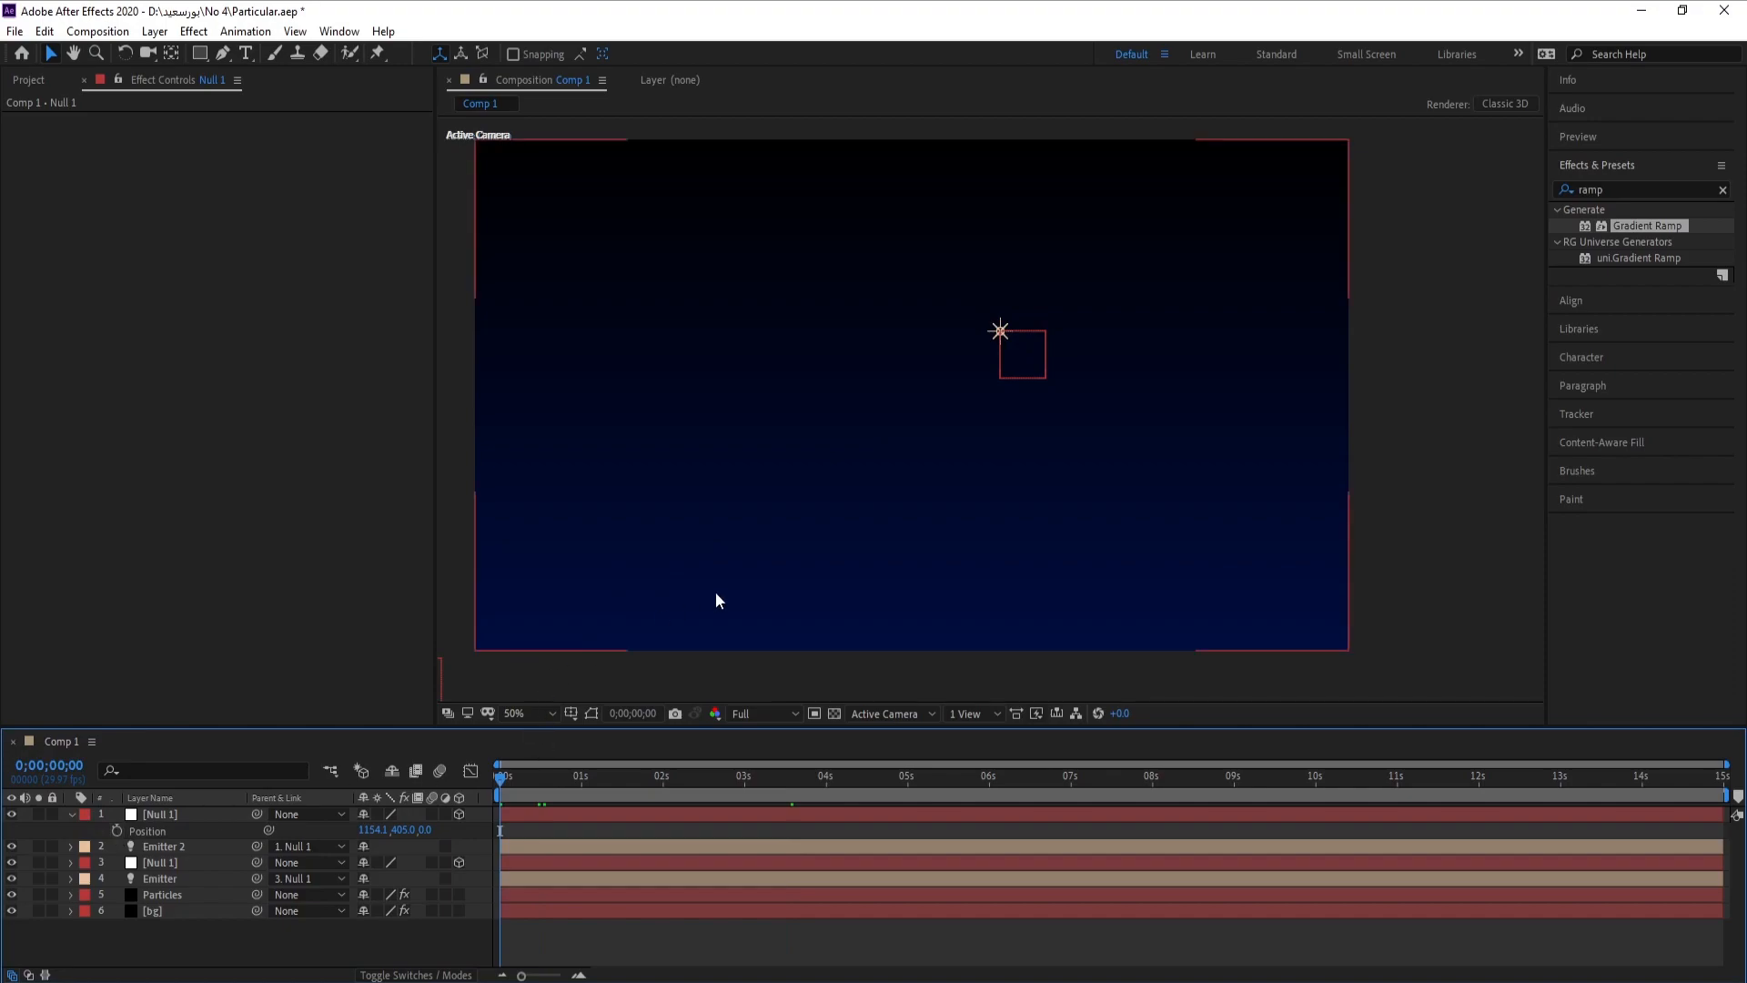
key(comma)
drag(814, 577, 803, 582)
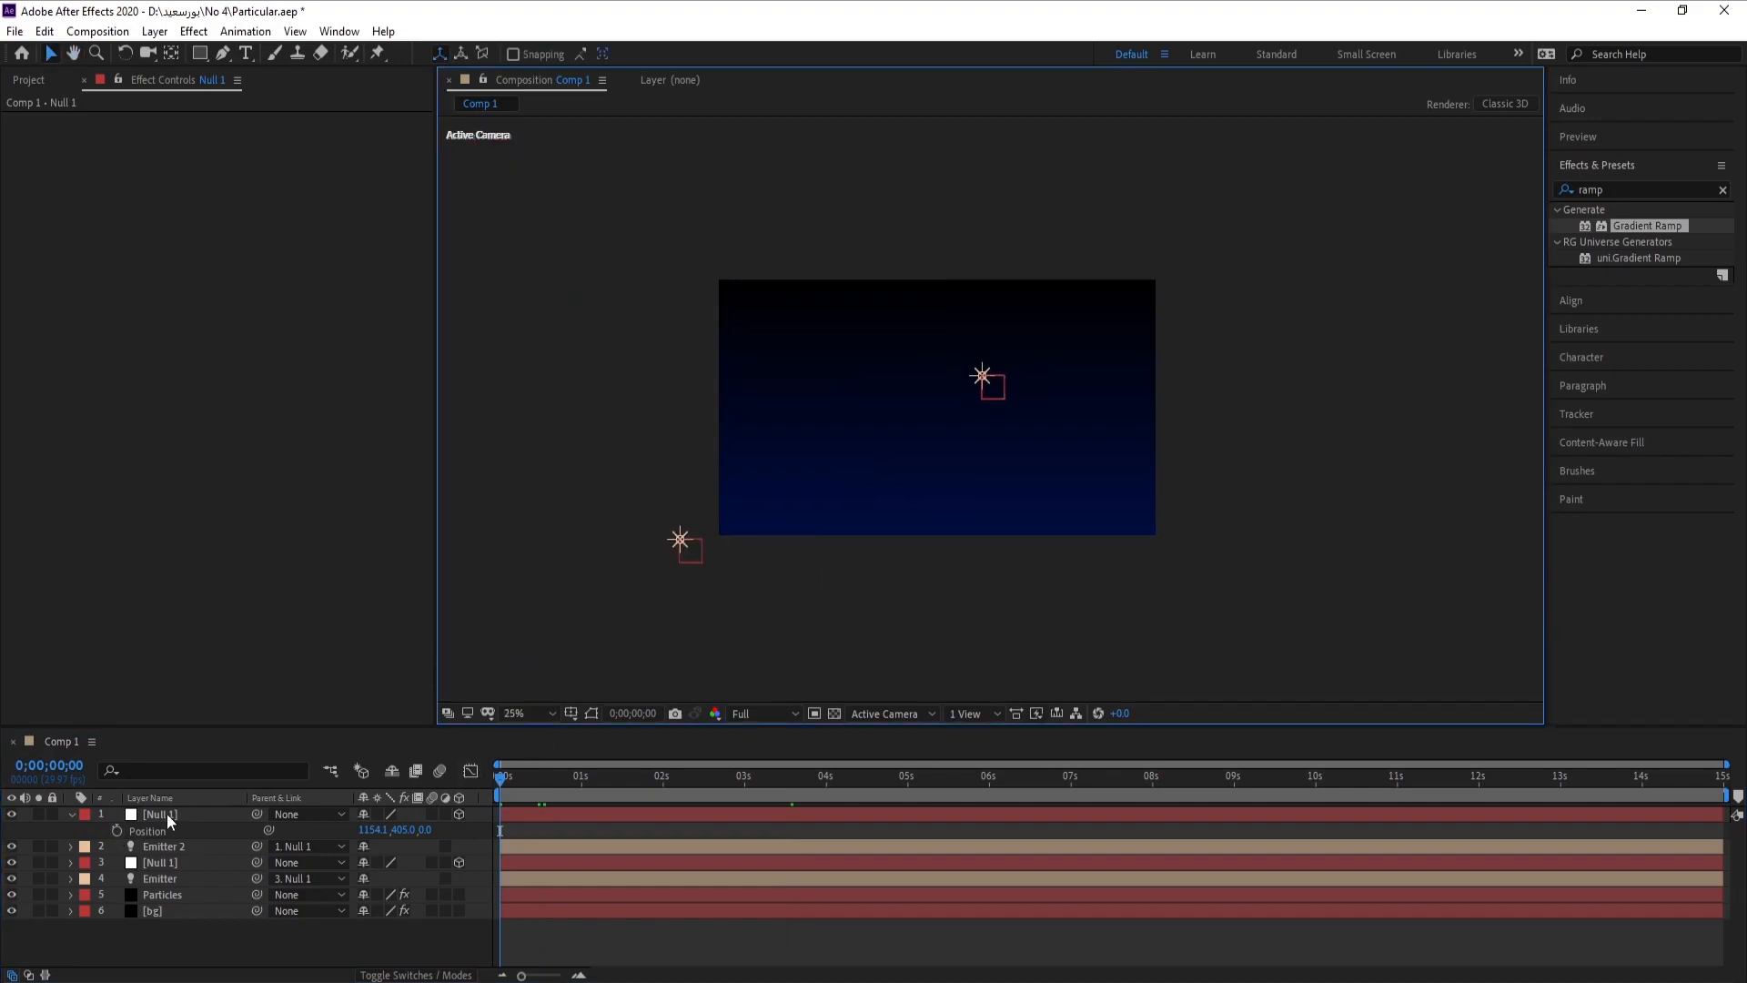
click(167, 813)
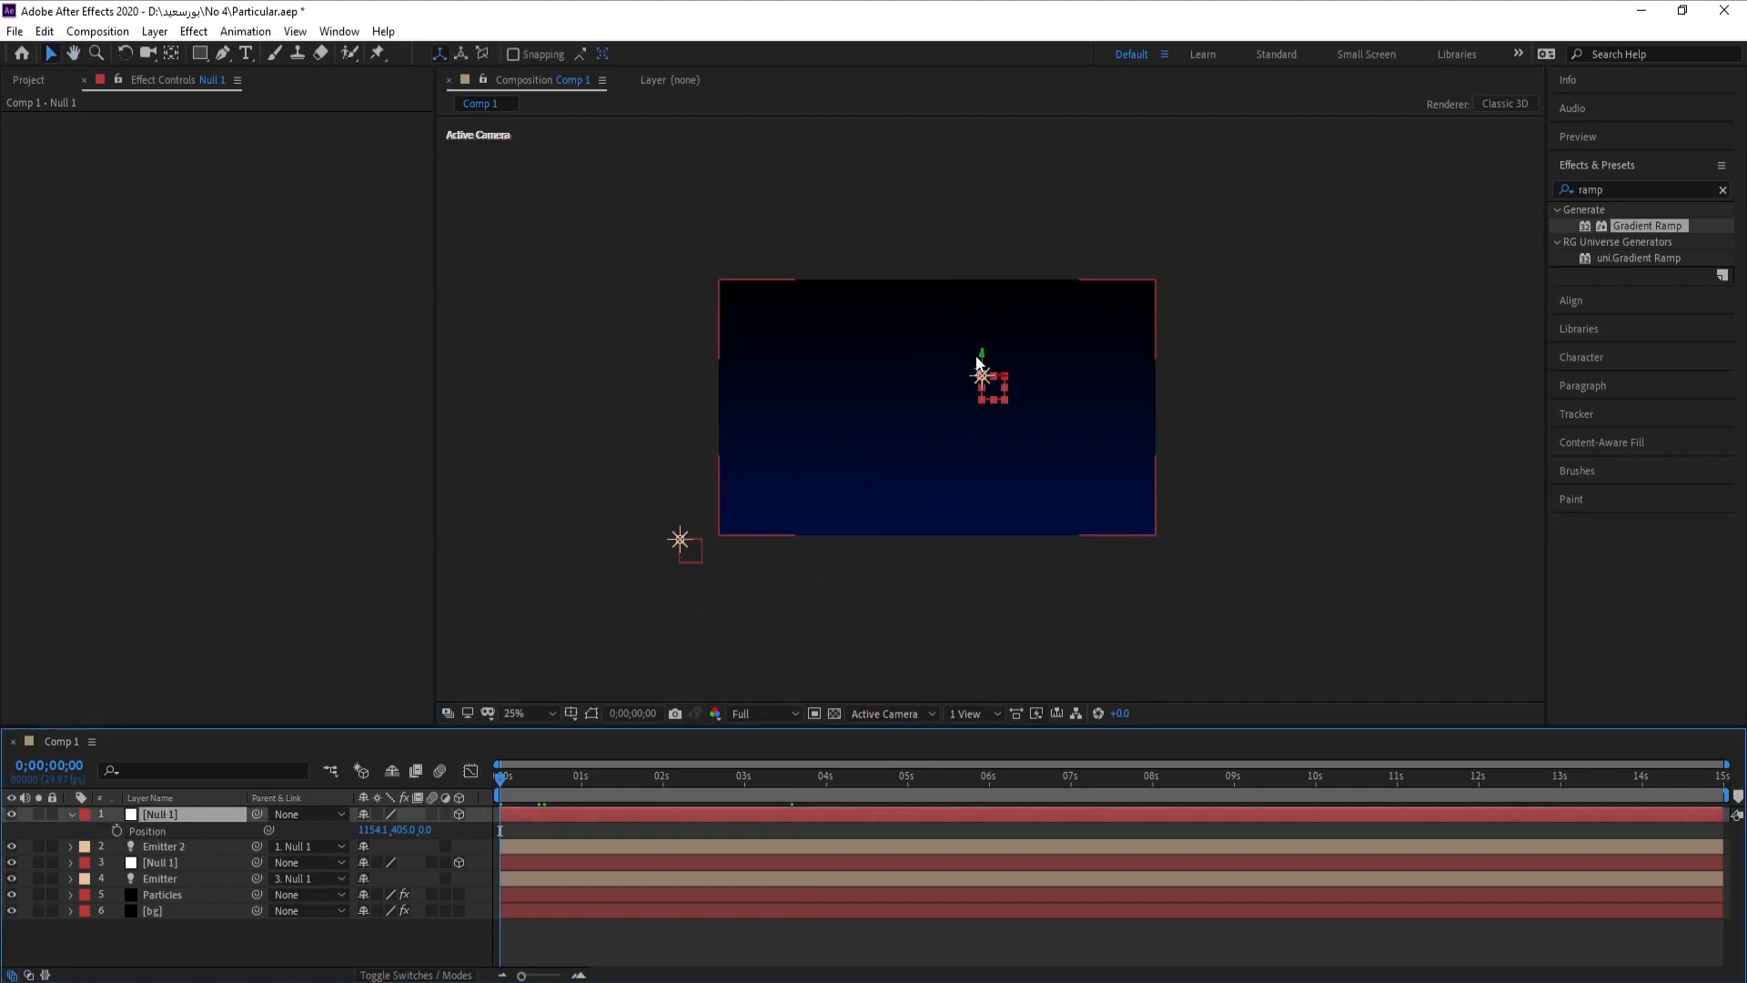
drag(985, 353, 1211, 549)
click(118, 831)
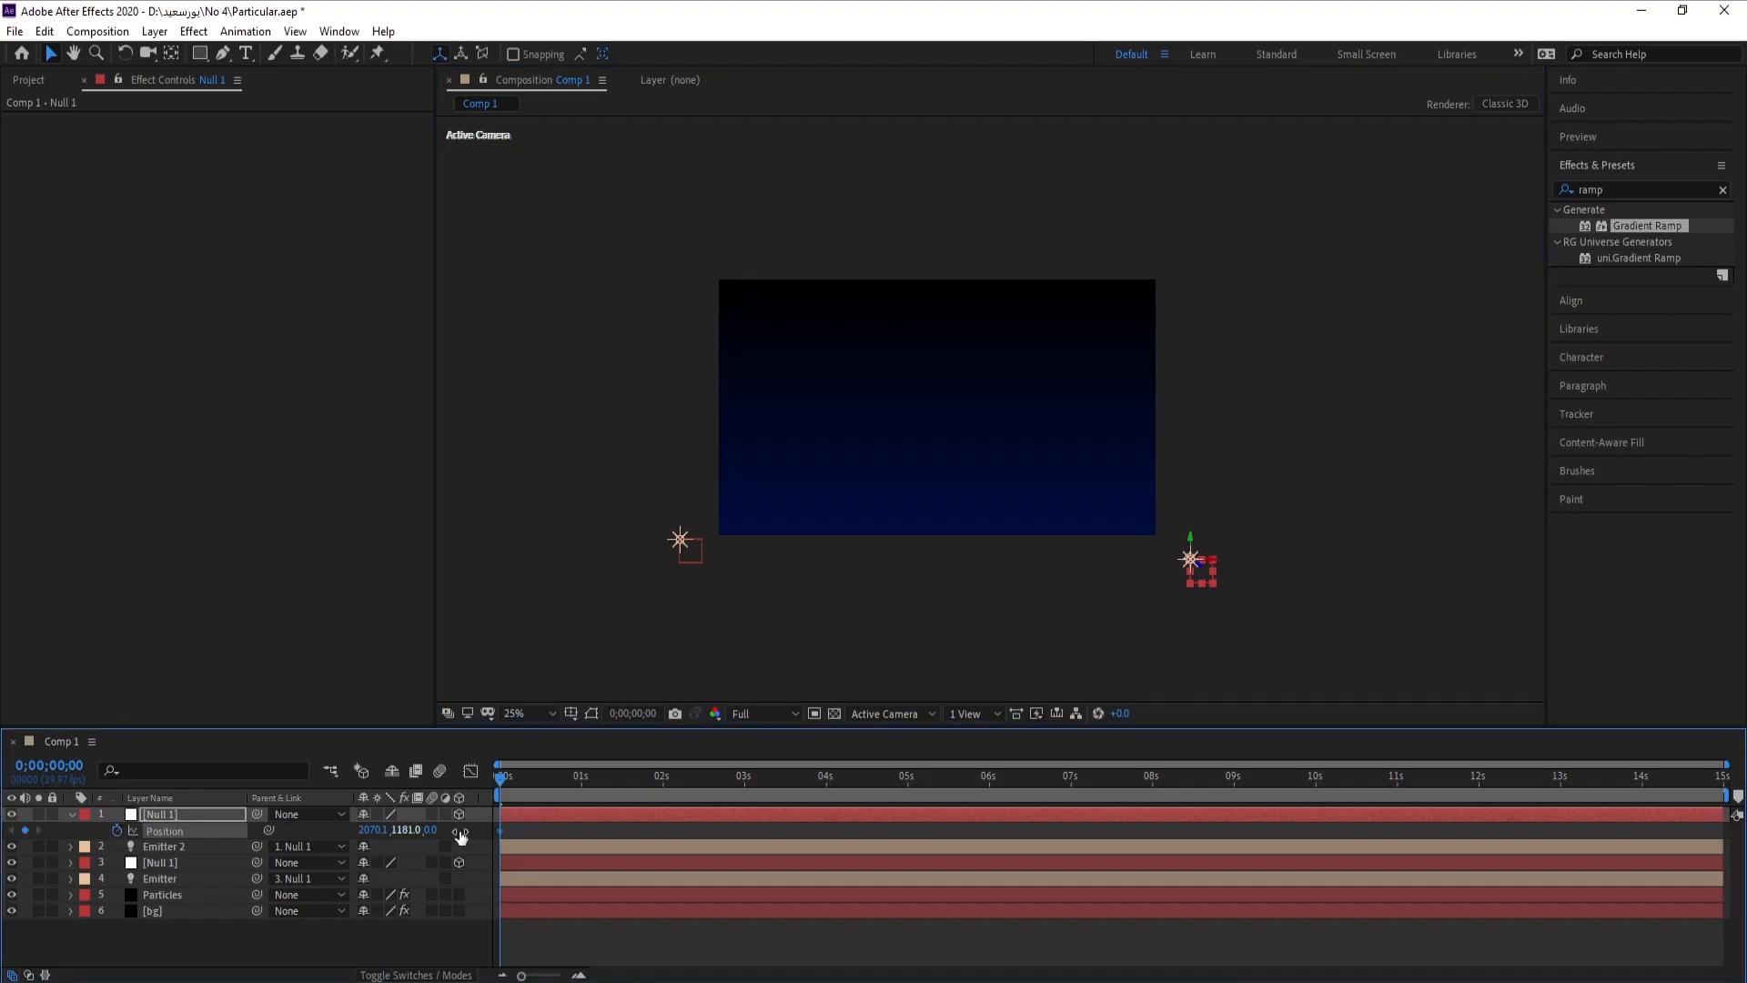
At 3 seconds, move the duplicated null onto the first emitter near the composition centre, about 959, 526.5.
click(745, 783)
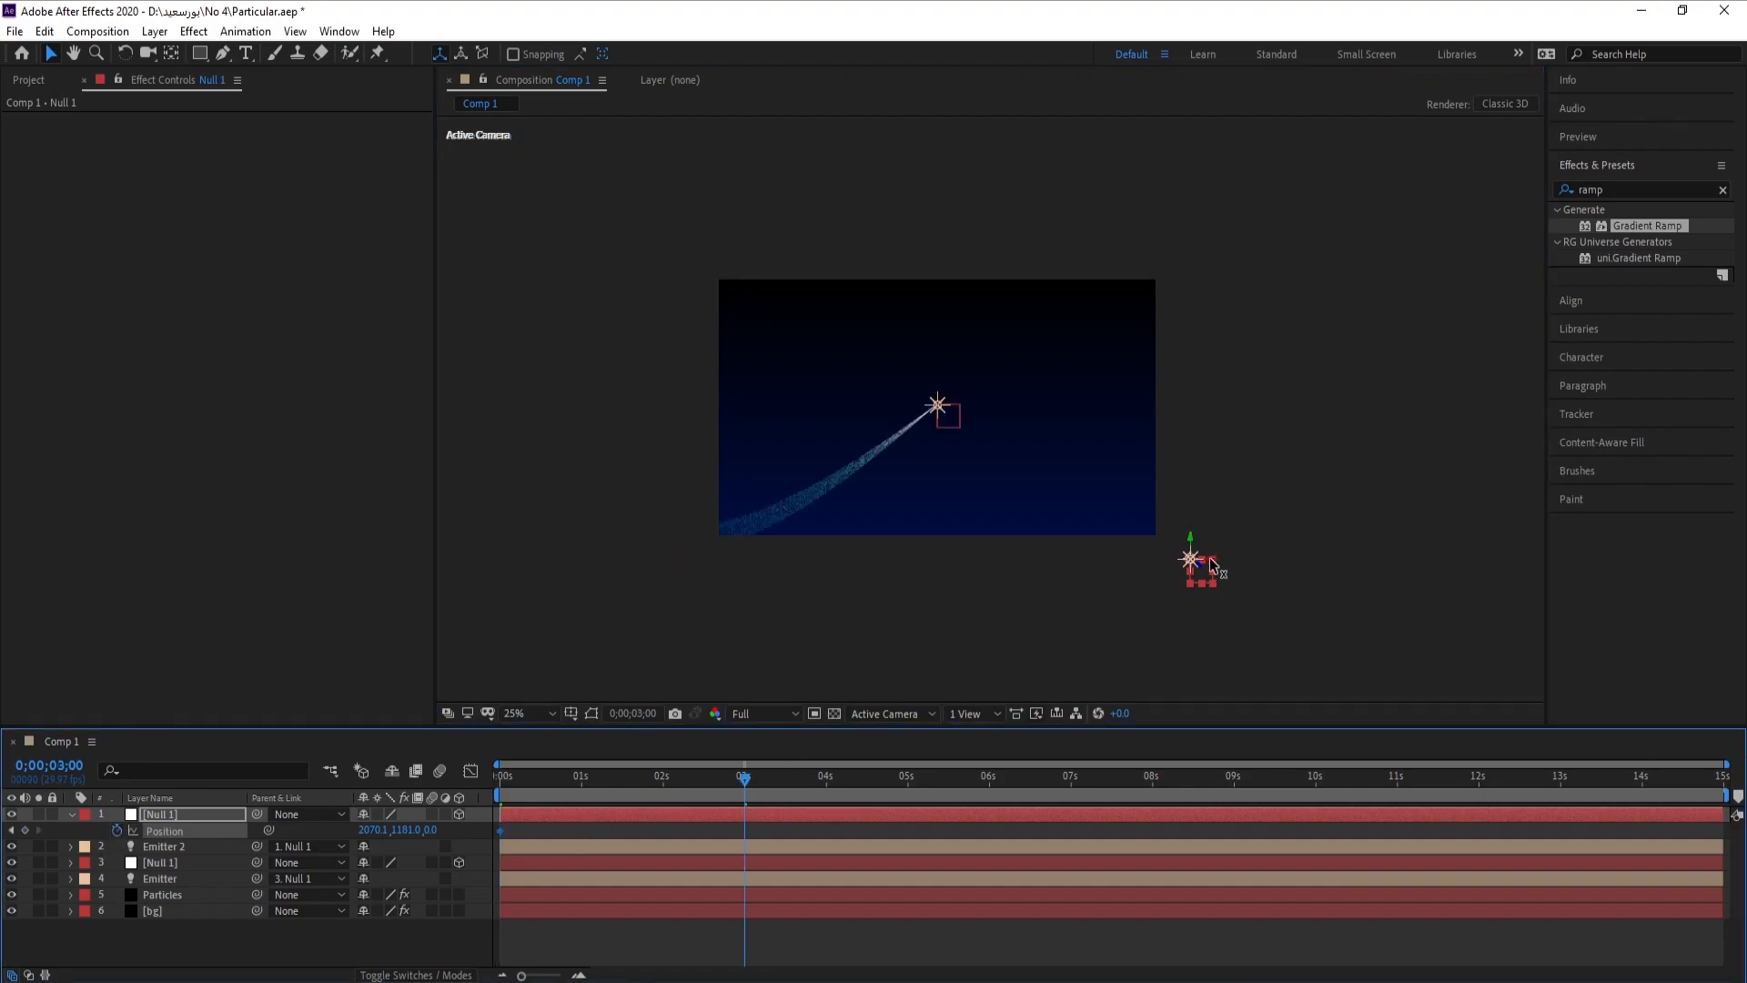
drag(1212, 565, 948, 400)
key(period)
drag(847, 546, 985, 448)
scroll(893, 571, up, 2)
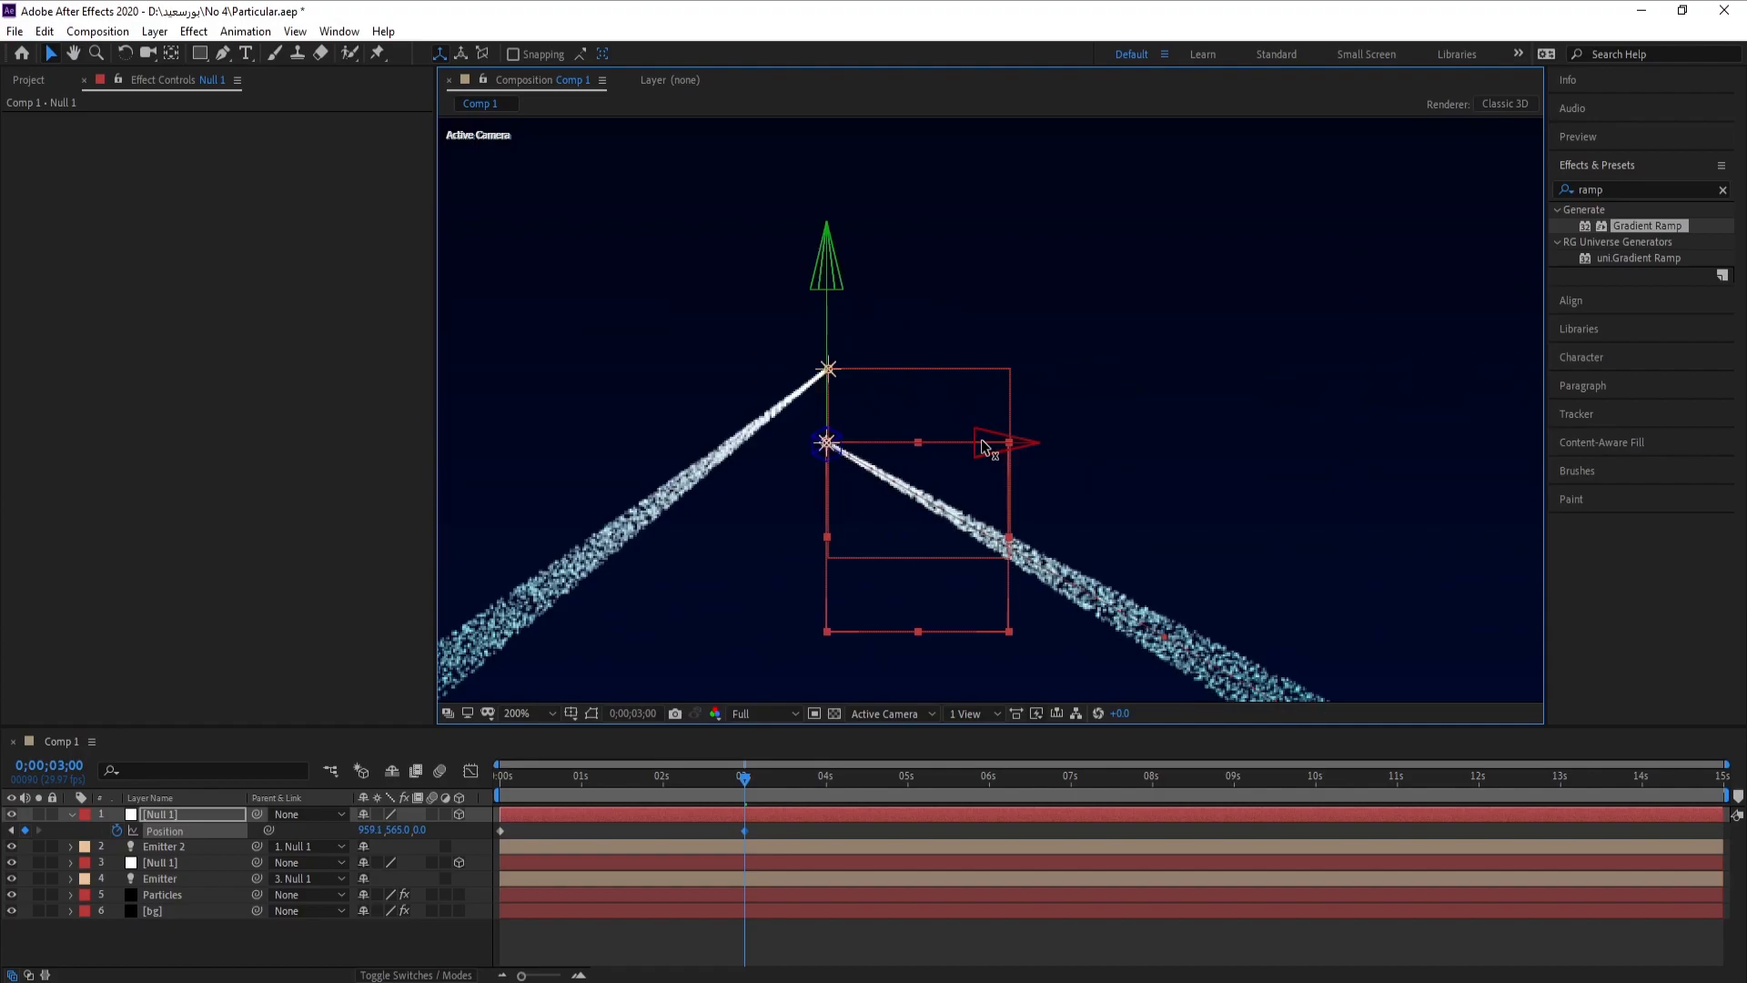
click(830, 278)
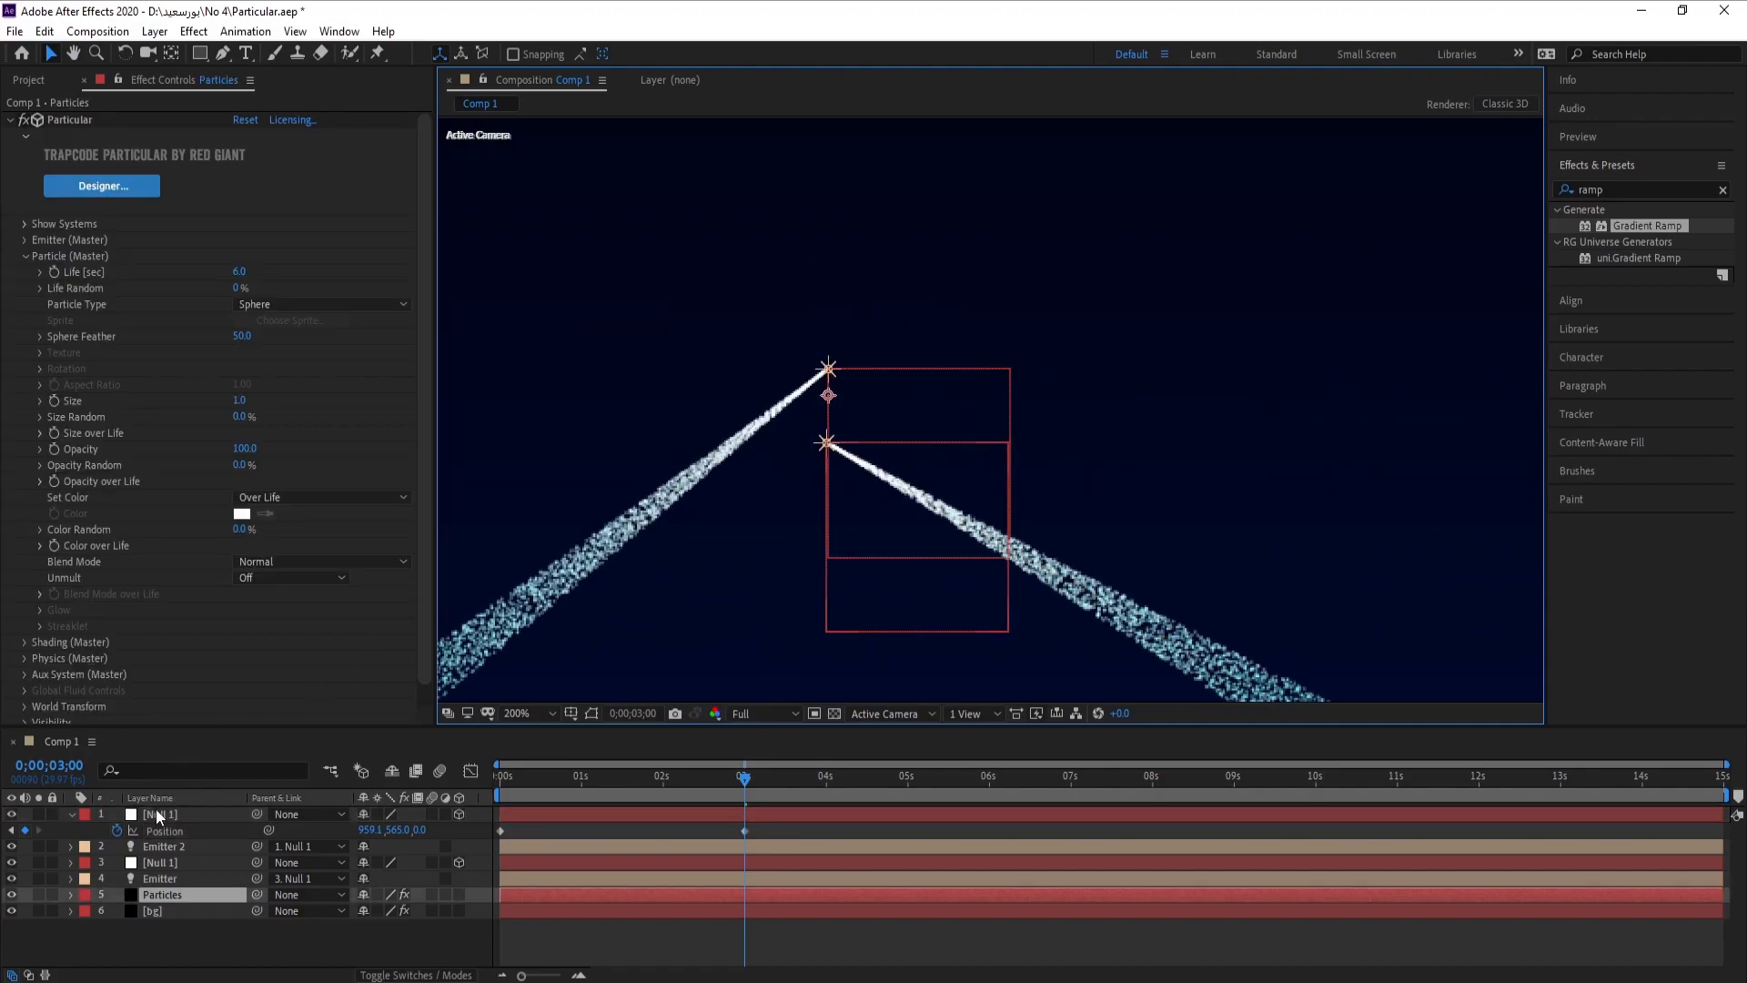
click(157, 815)
drag(834, 287, 852, 218)
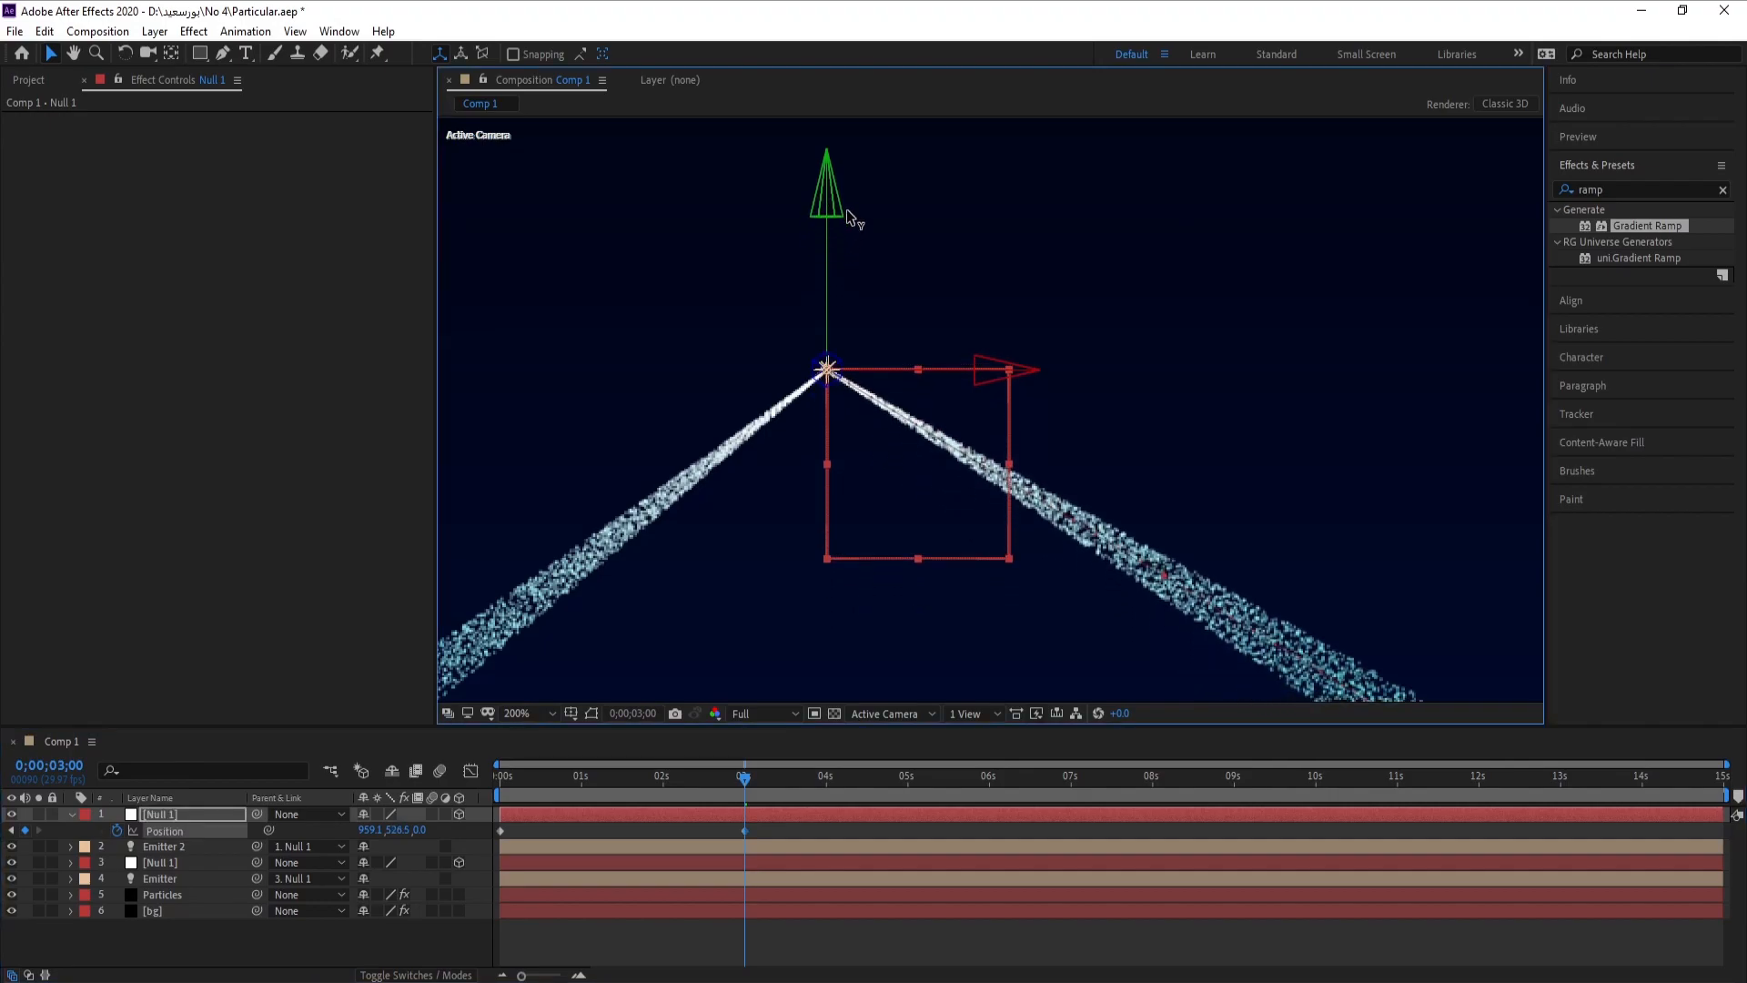
Curve the duplicated null's motion path by adjusting its starting point and Bezier handle to mirror the first trail.
scroll(1143, 433, down, 2)
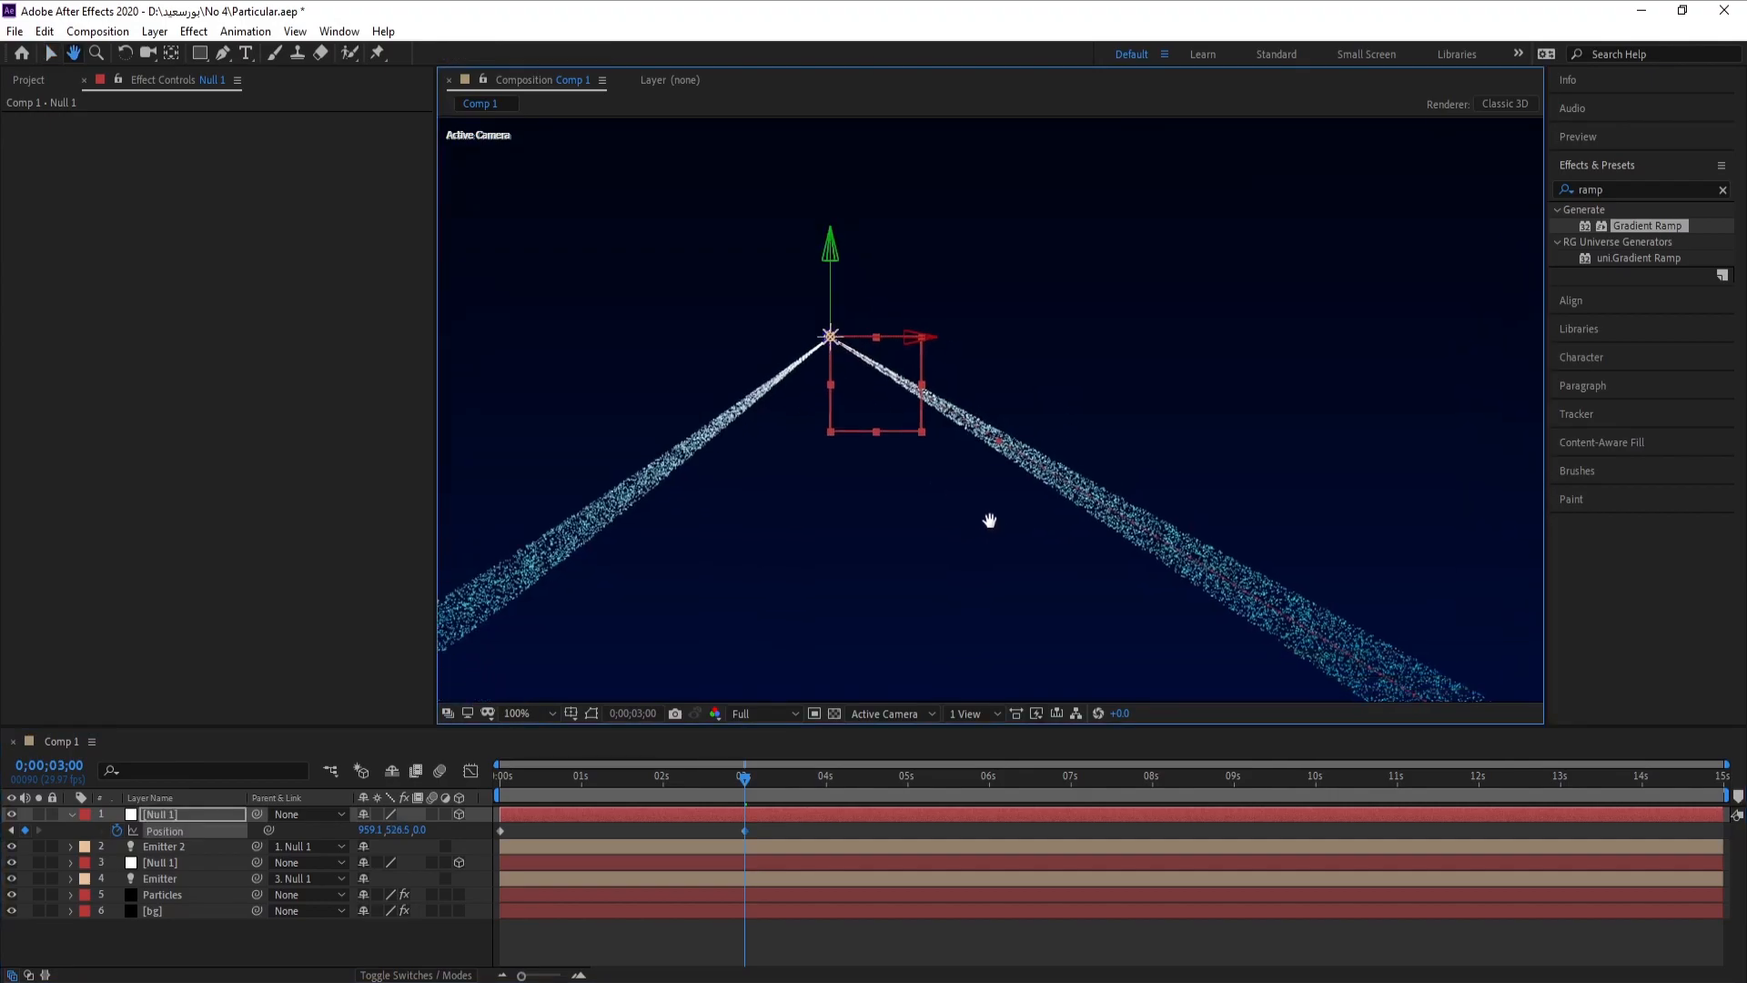
key(h)
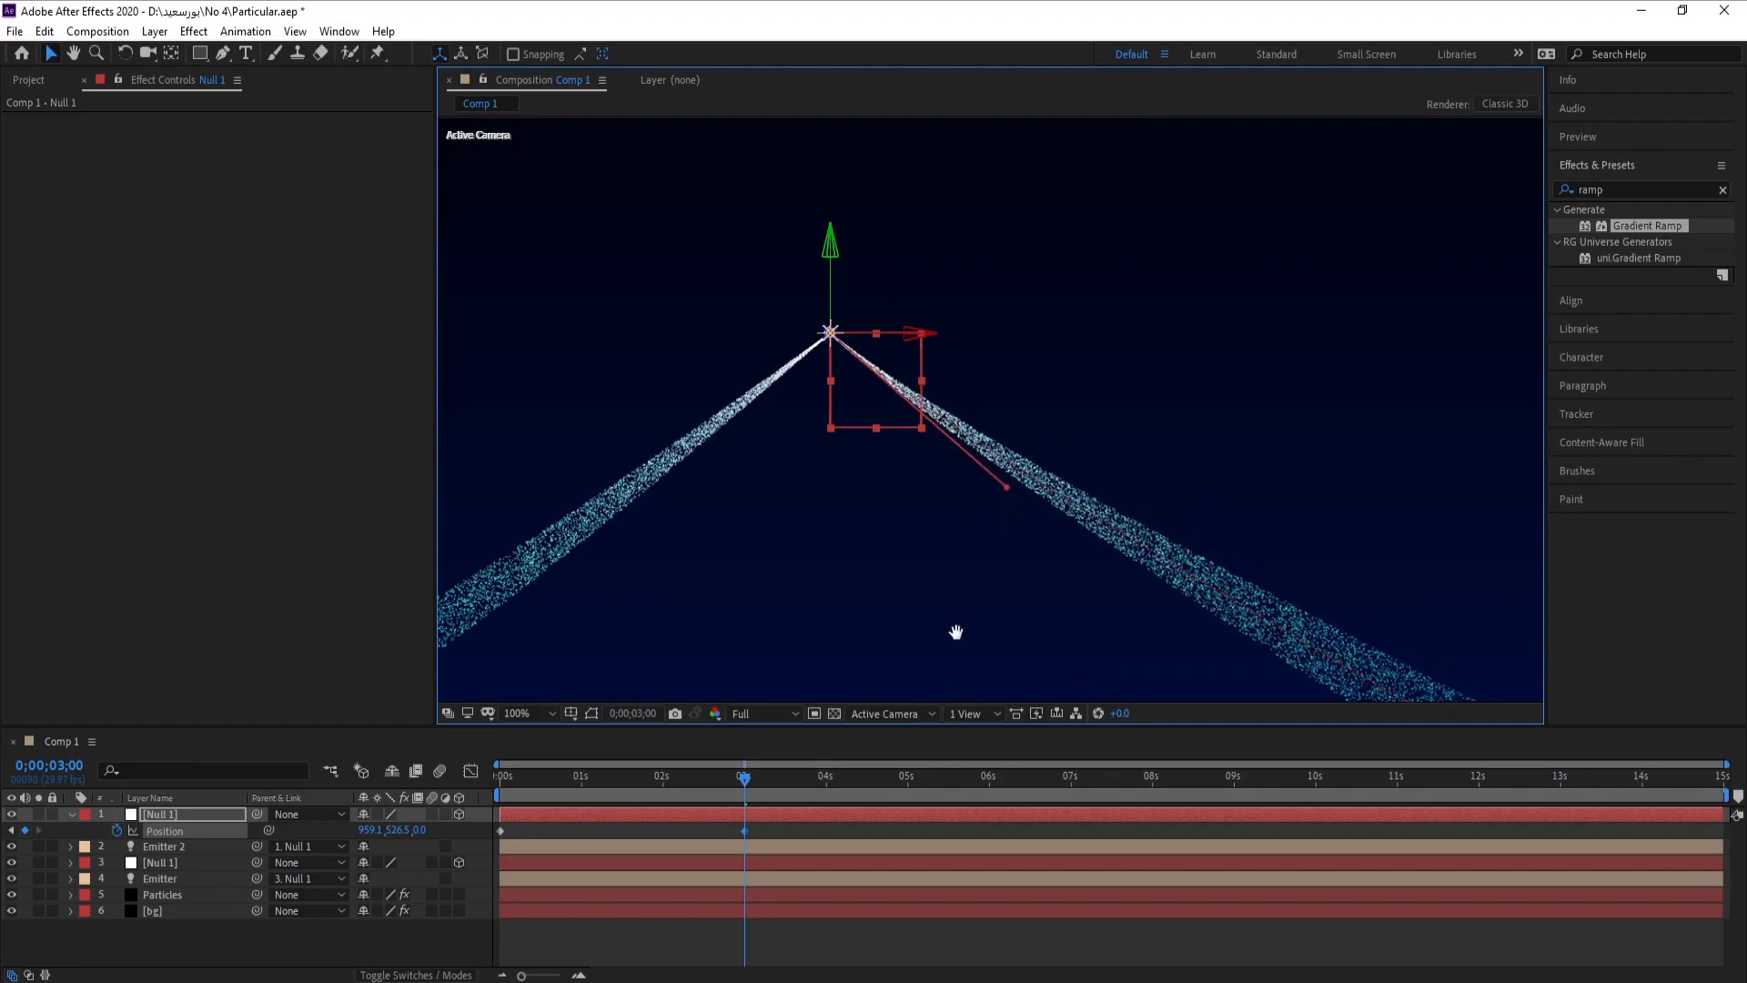
drag(955, 629, 1022, 421)
scroll(1019, 468, down, 2)
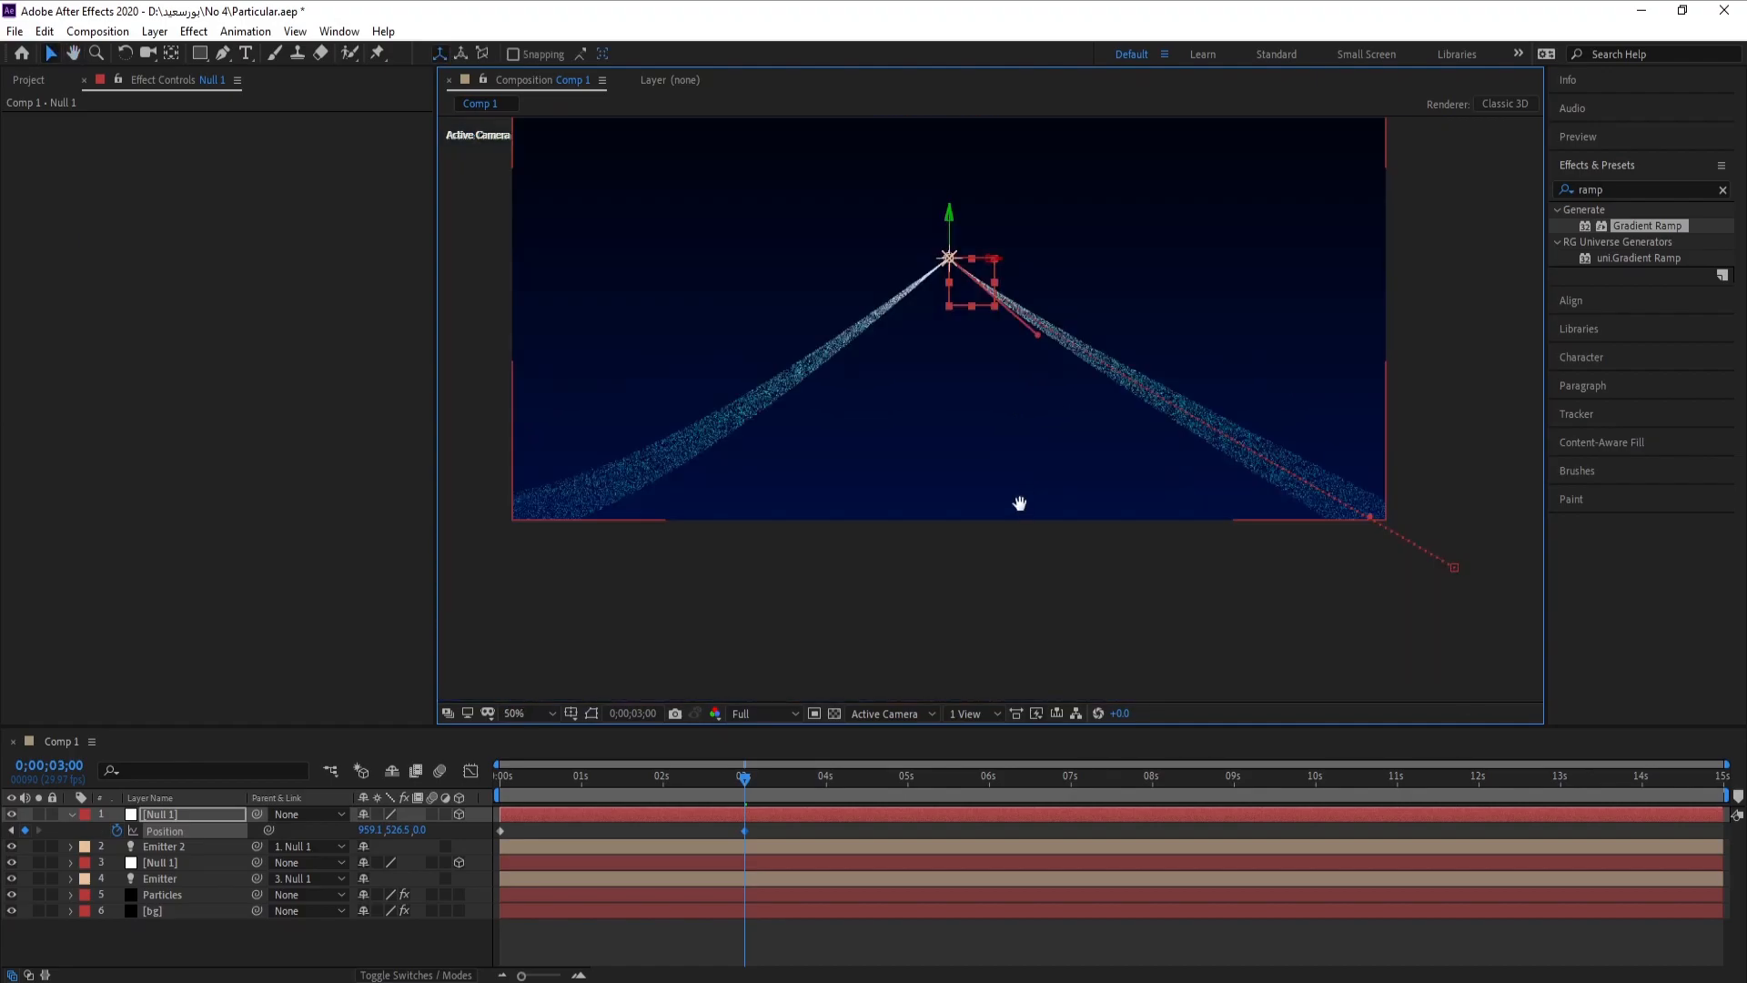
key(v)
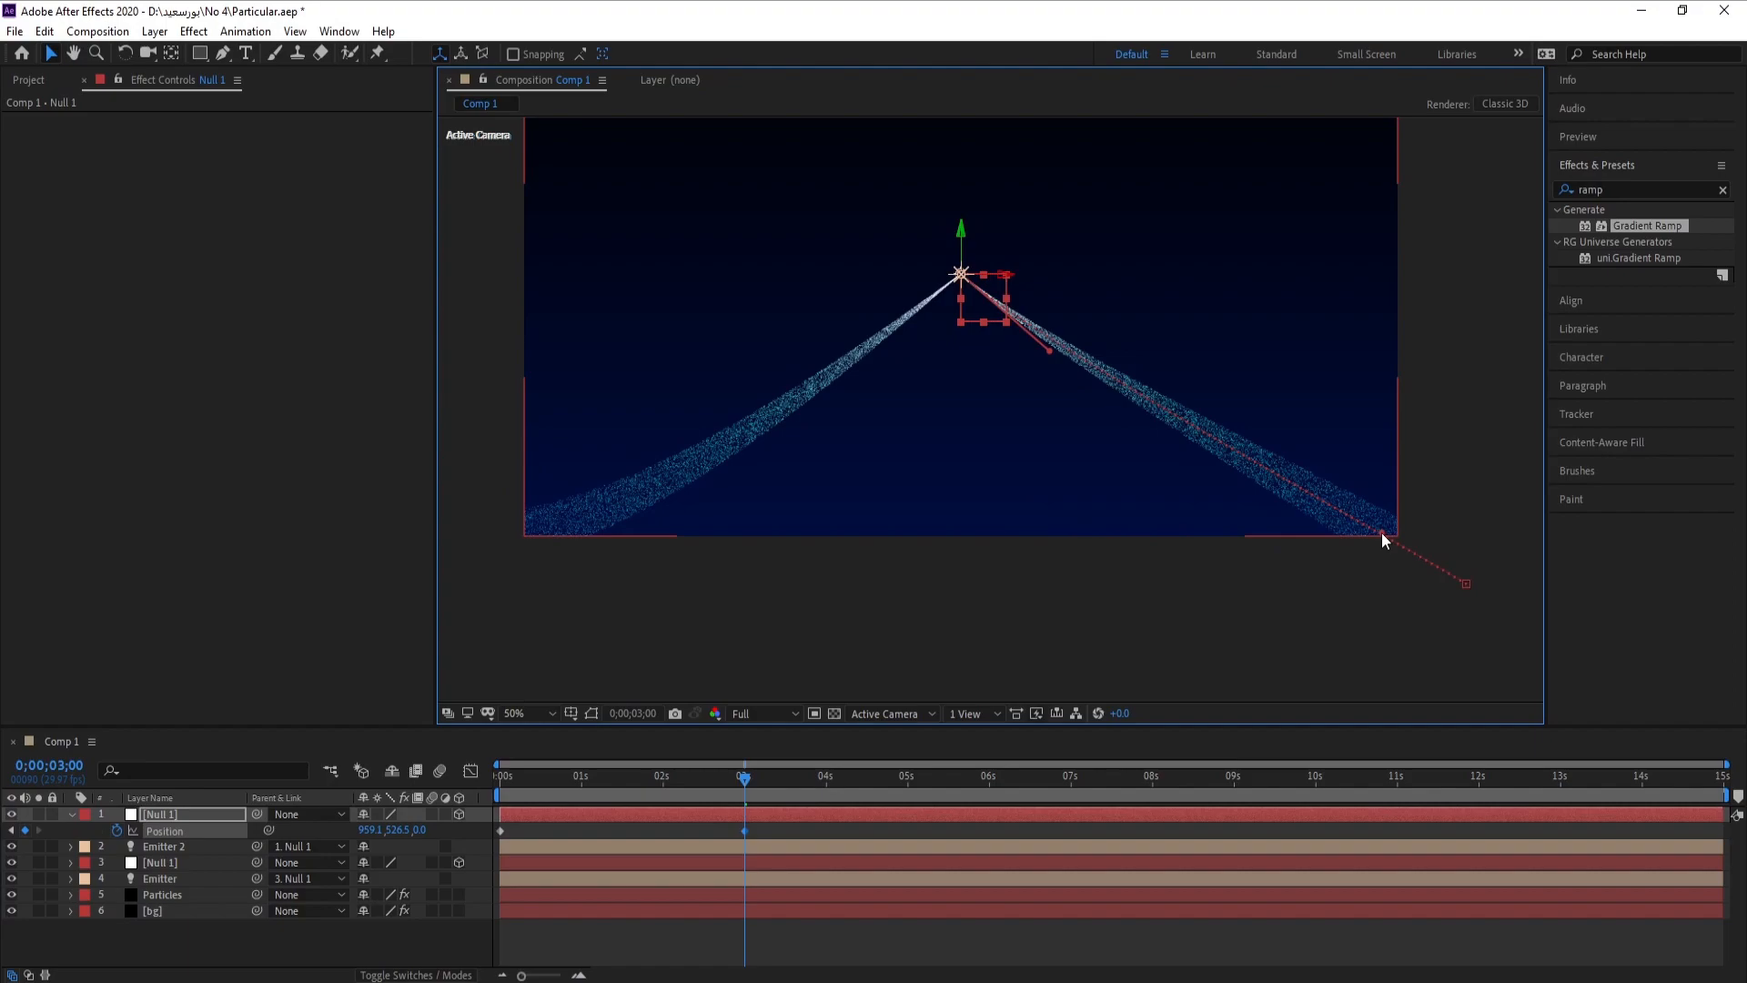
drag(1362, 535, 1339, 542)
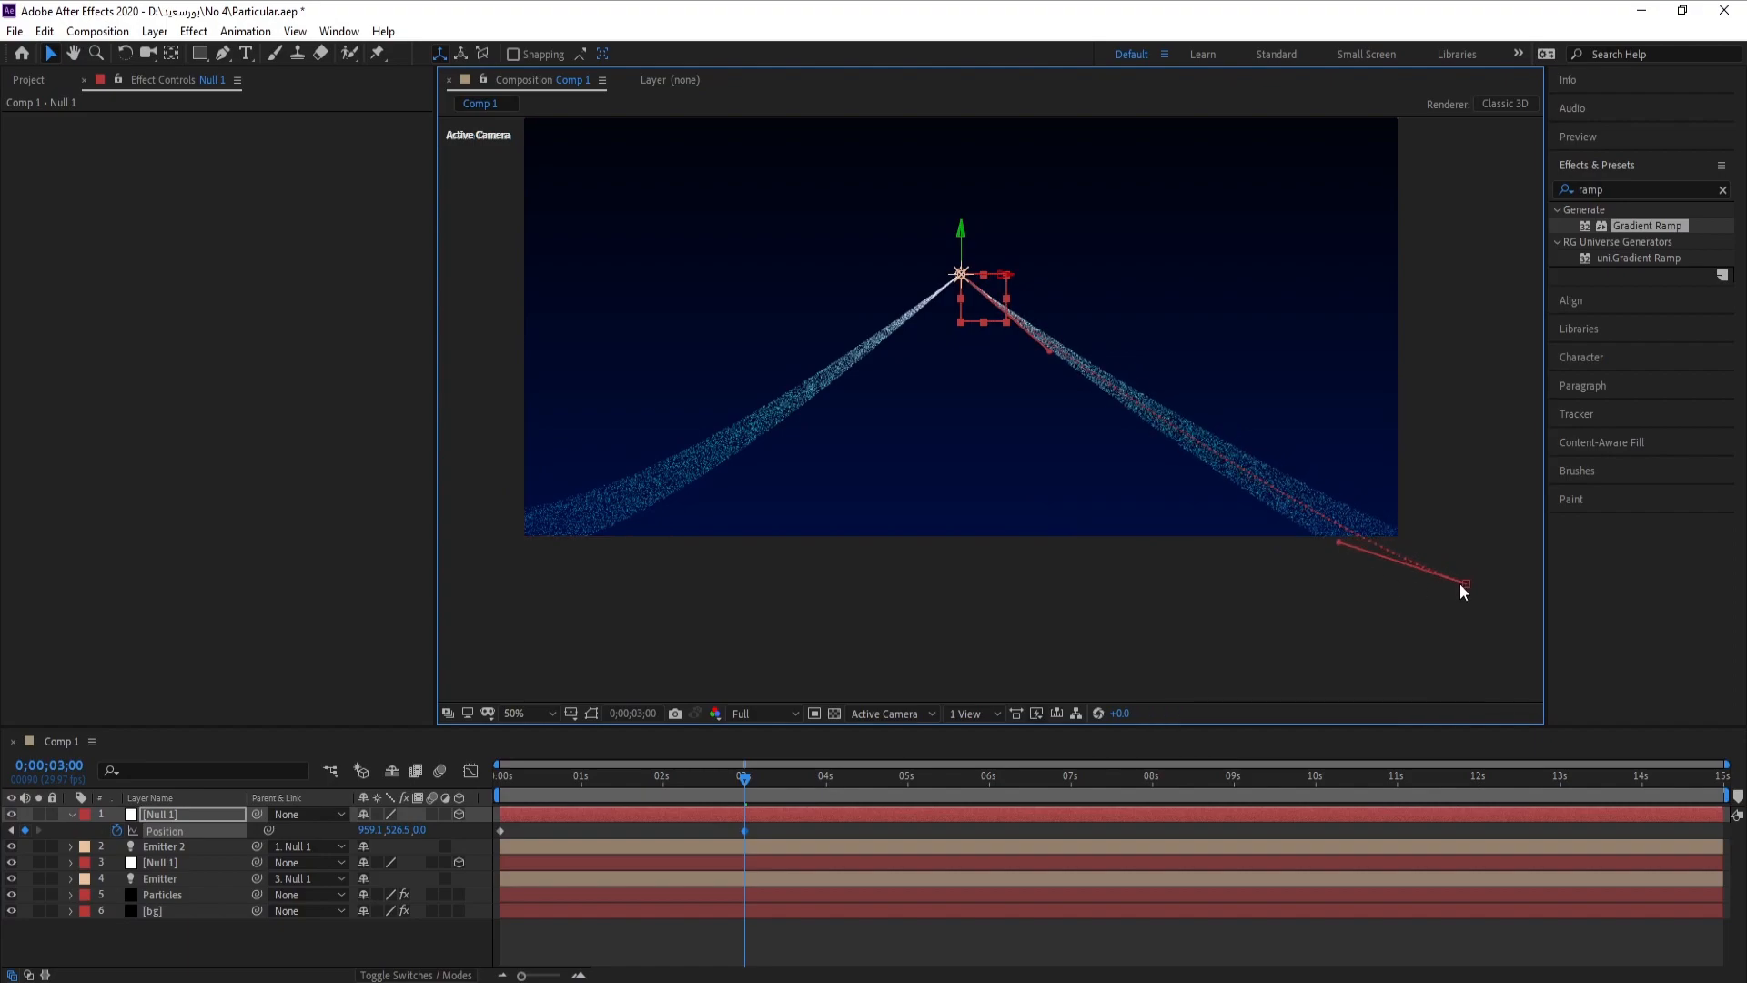
drag(1467, 584, 1473, 575)
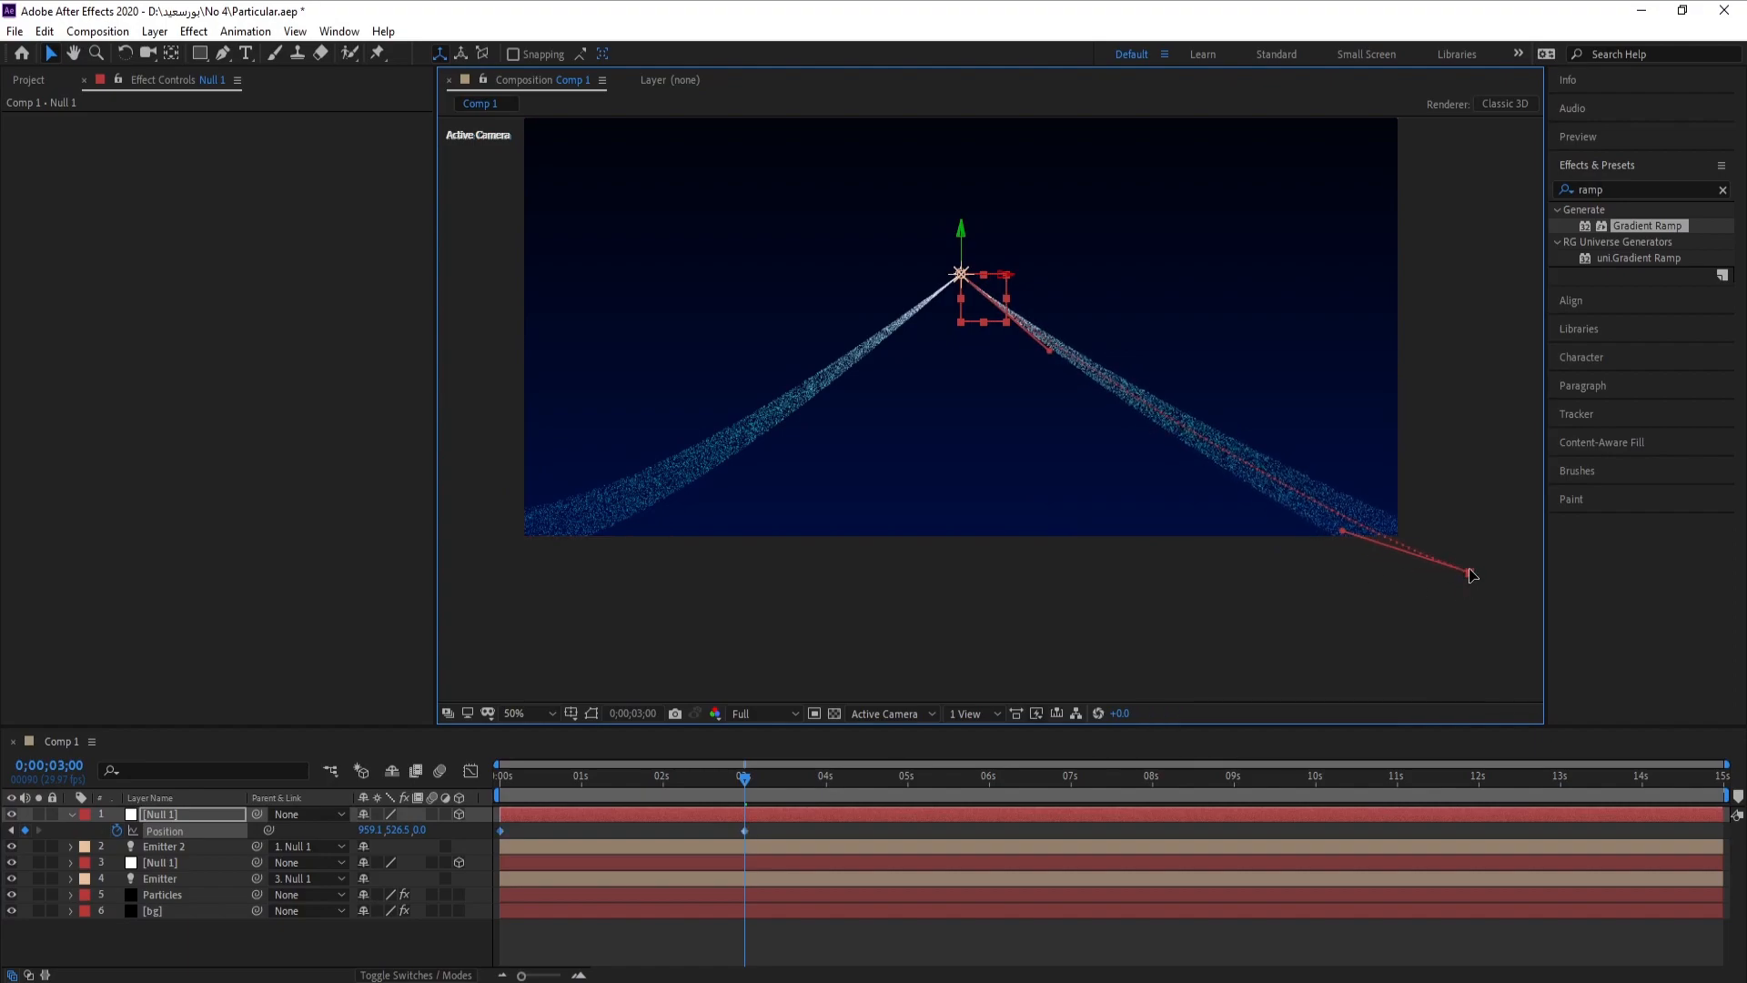
drag(1338, 533, 1307, 539)
drag(1469, 571, 1470, 566)
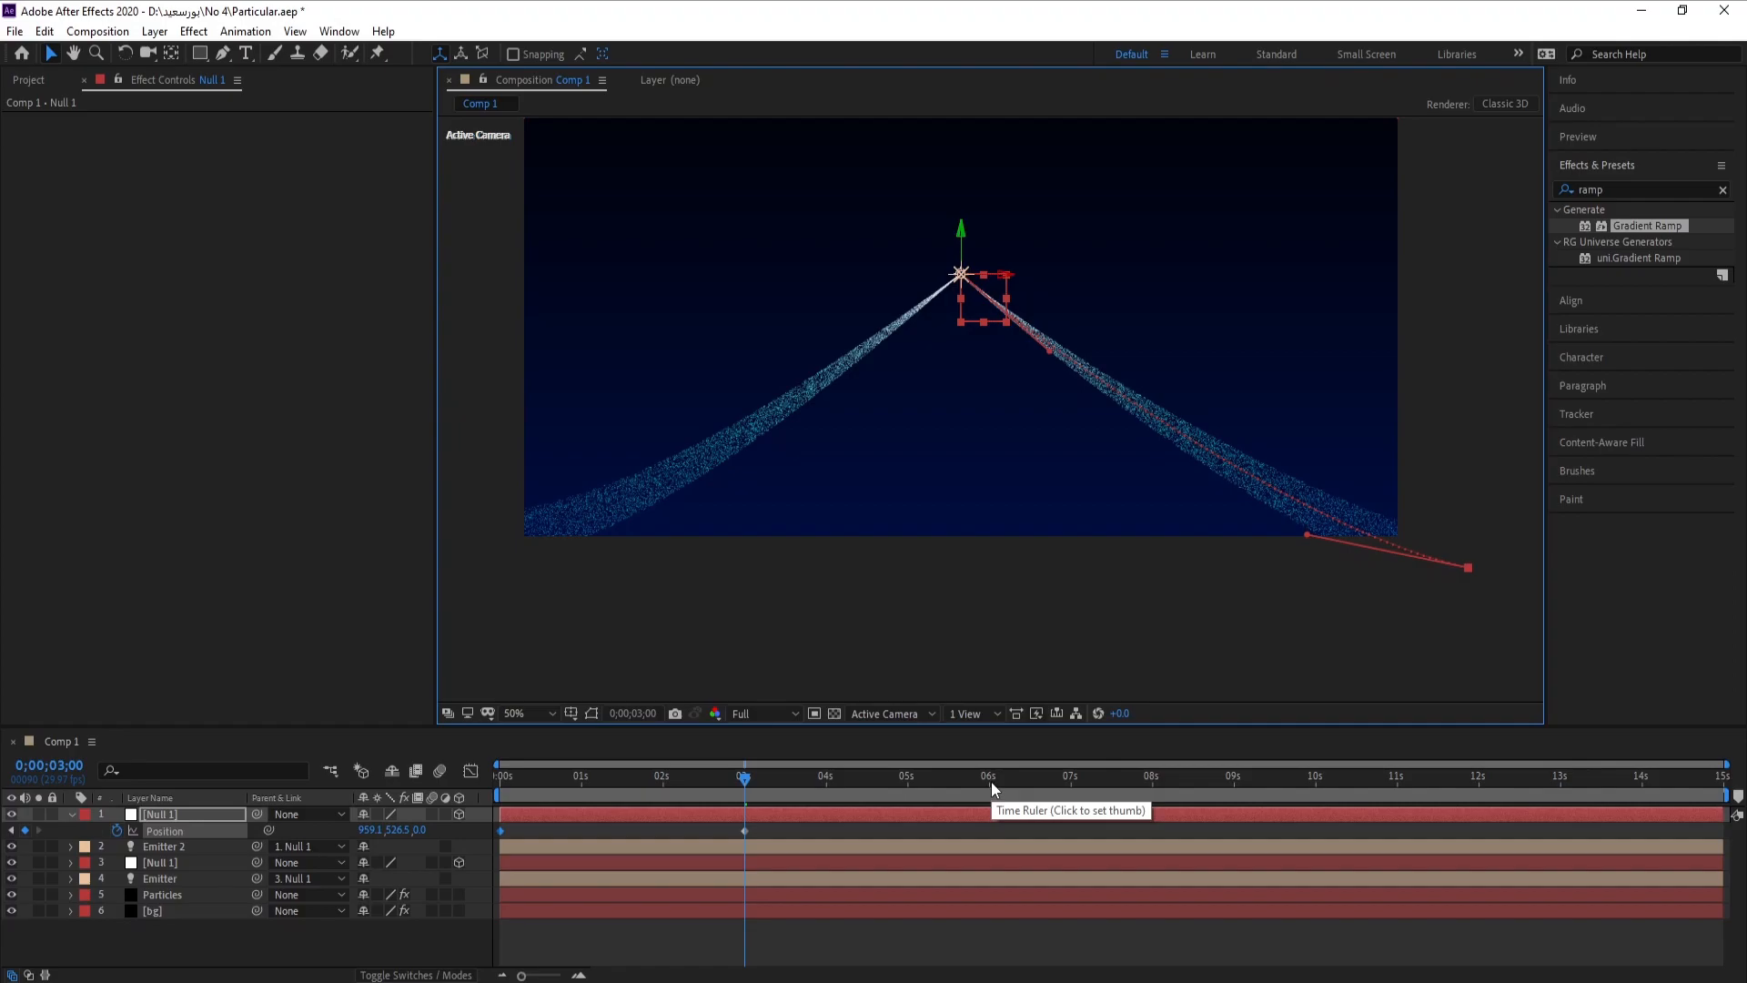
At 6 seconds, move the duplicated null outside the frame's upper-left corner, about -135, -69.5.
click(990, 782)
key(h)
drag(1006, 462, 1037, 610)
key(v)
drag(1040, 428, 514, 95)
Fine-tune the duplicated null's 6-second position to about -146, -72 beyond the frame's upper-left corner.
drag(513, 302, 612, 478)
scroll(1131, 565, up, 6)
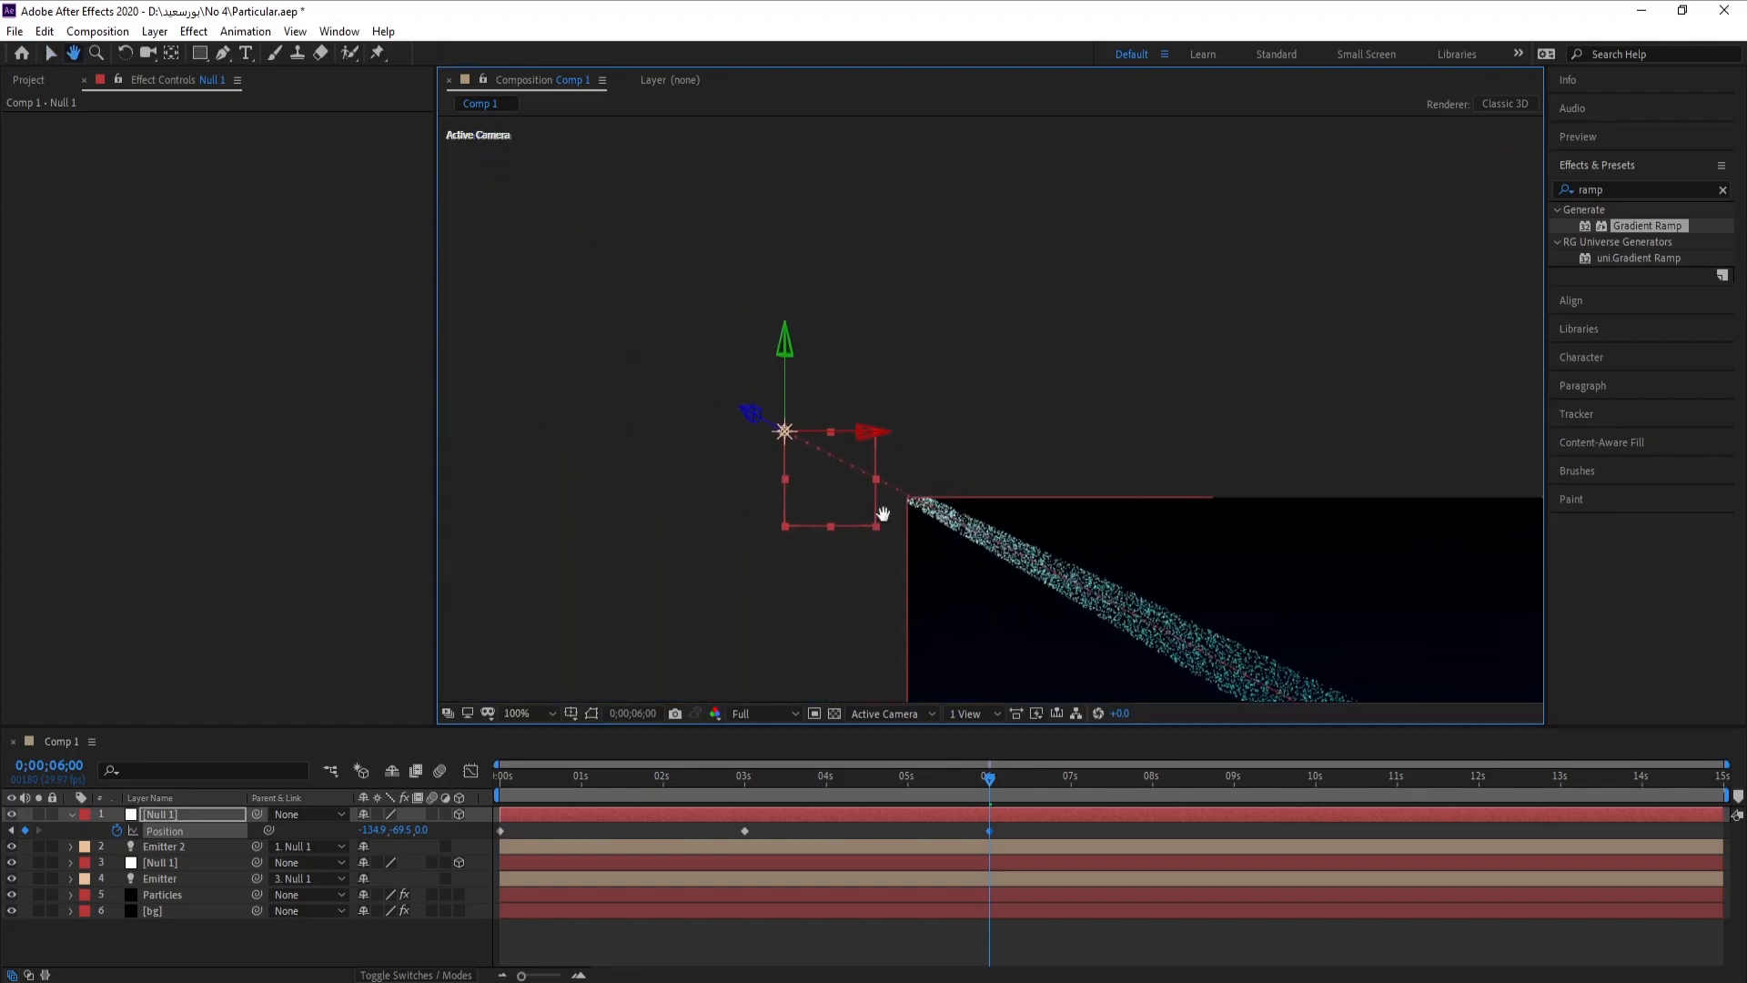
drag(1020, 409, 1312, 306)
drag(920, 483, 985, 462)
drag(889, 534, 896, 486)
drag(590, 402, 638, 423)
key(v)
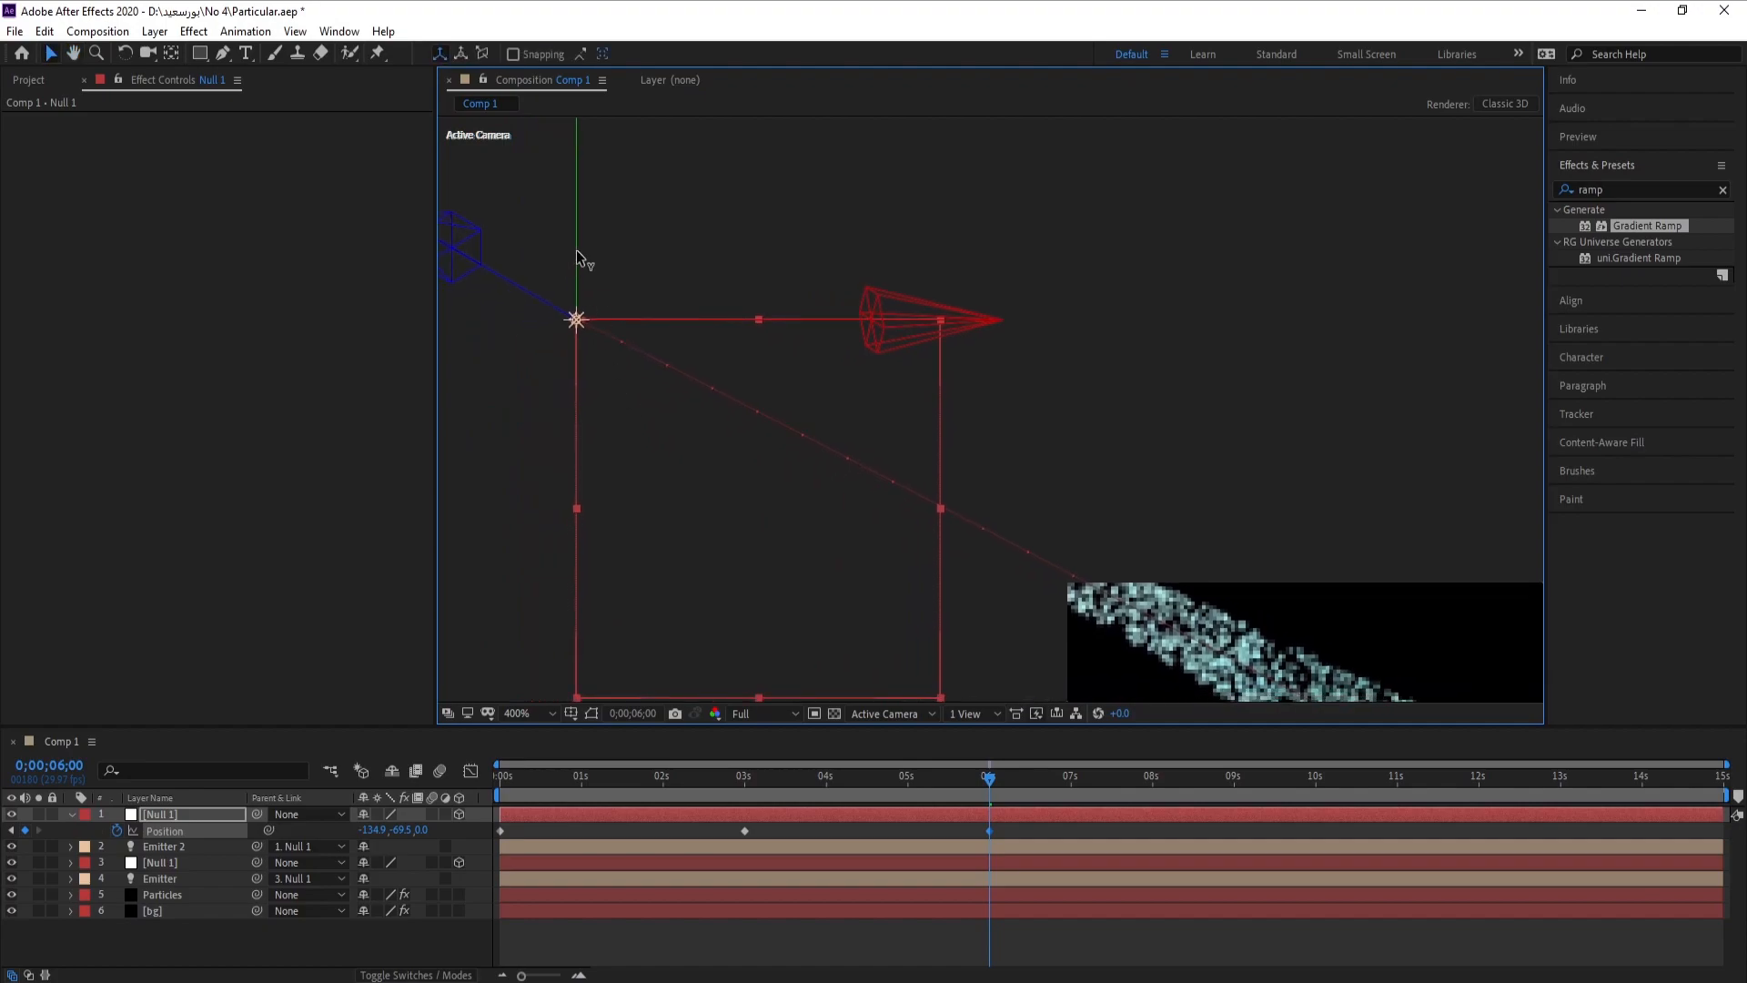
drag(579, 255, 579, 246)
drag(883, 310, 843, 313)
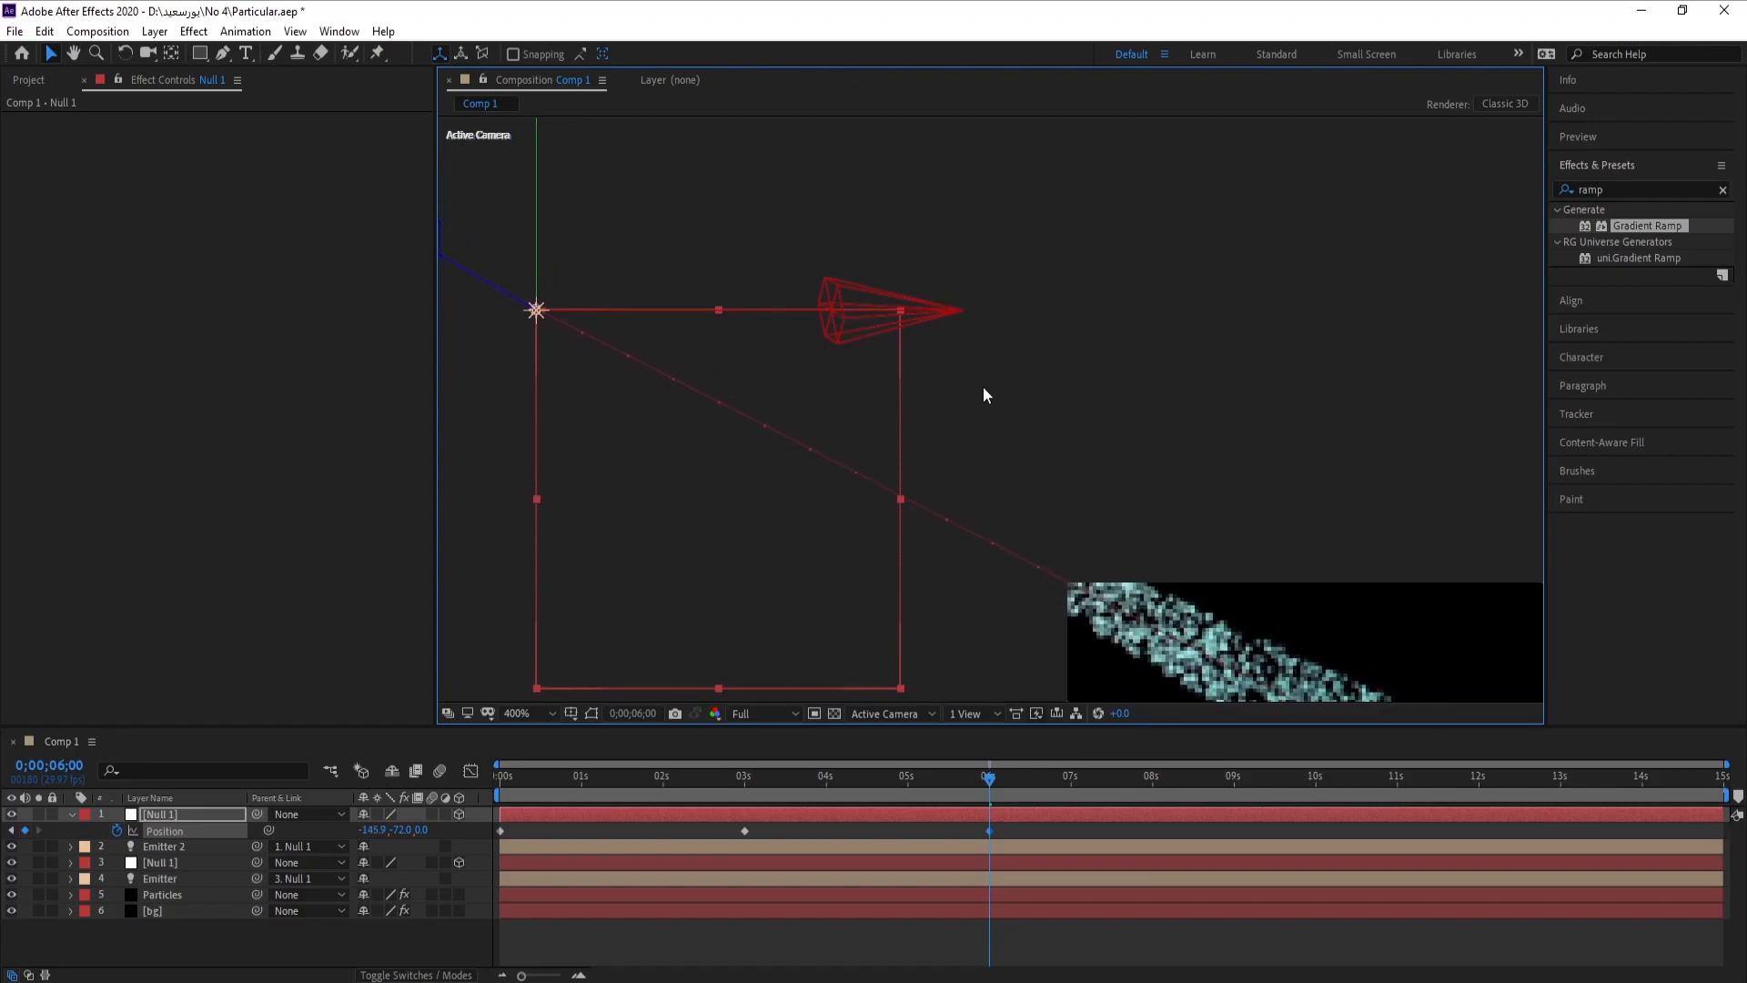
Examine both crossing particle trails and the second null's motion path across the whole frame.
scroll(982, 390, down, 1)
key(space)
drag(933, 463, 749, 366)
scroll(901, 444, down, 2)
key(space)
drag(986, 482, 784, 394)
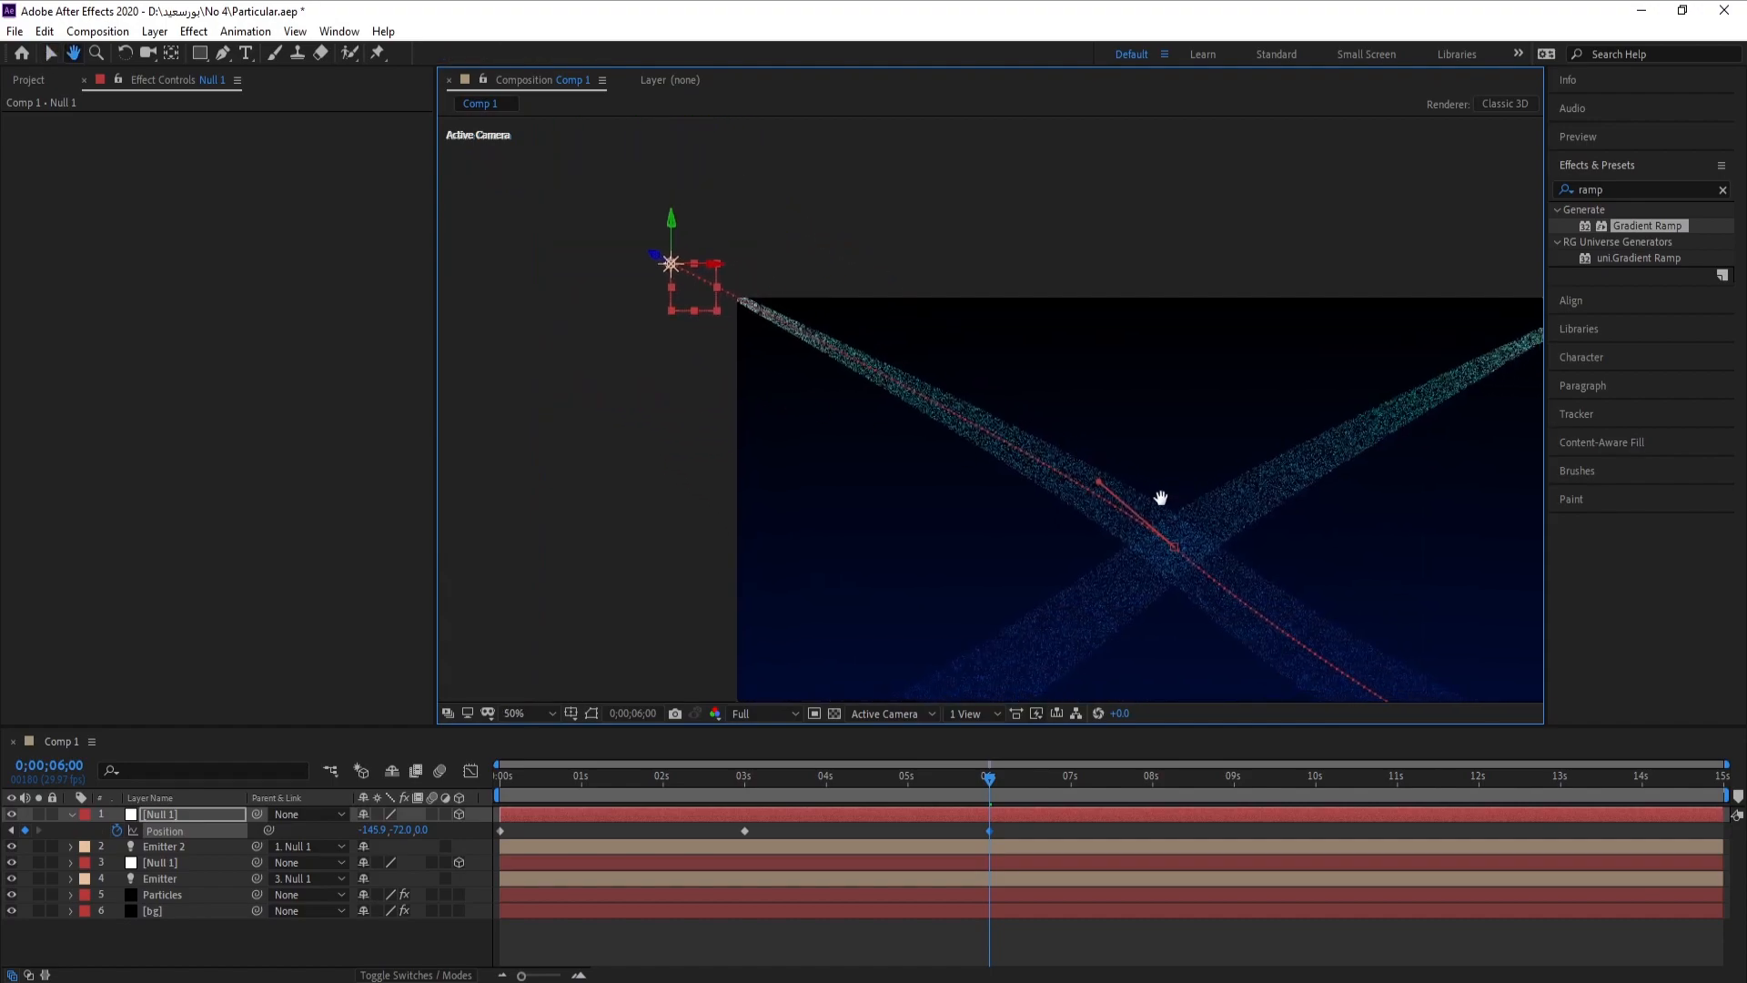
drag(1089, 492, 1085, 496)
key(space)
drag(1318, 481, 1111, 377)
scroll(1109, 387, down, 1)
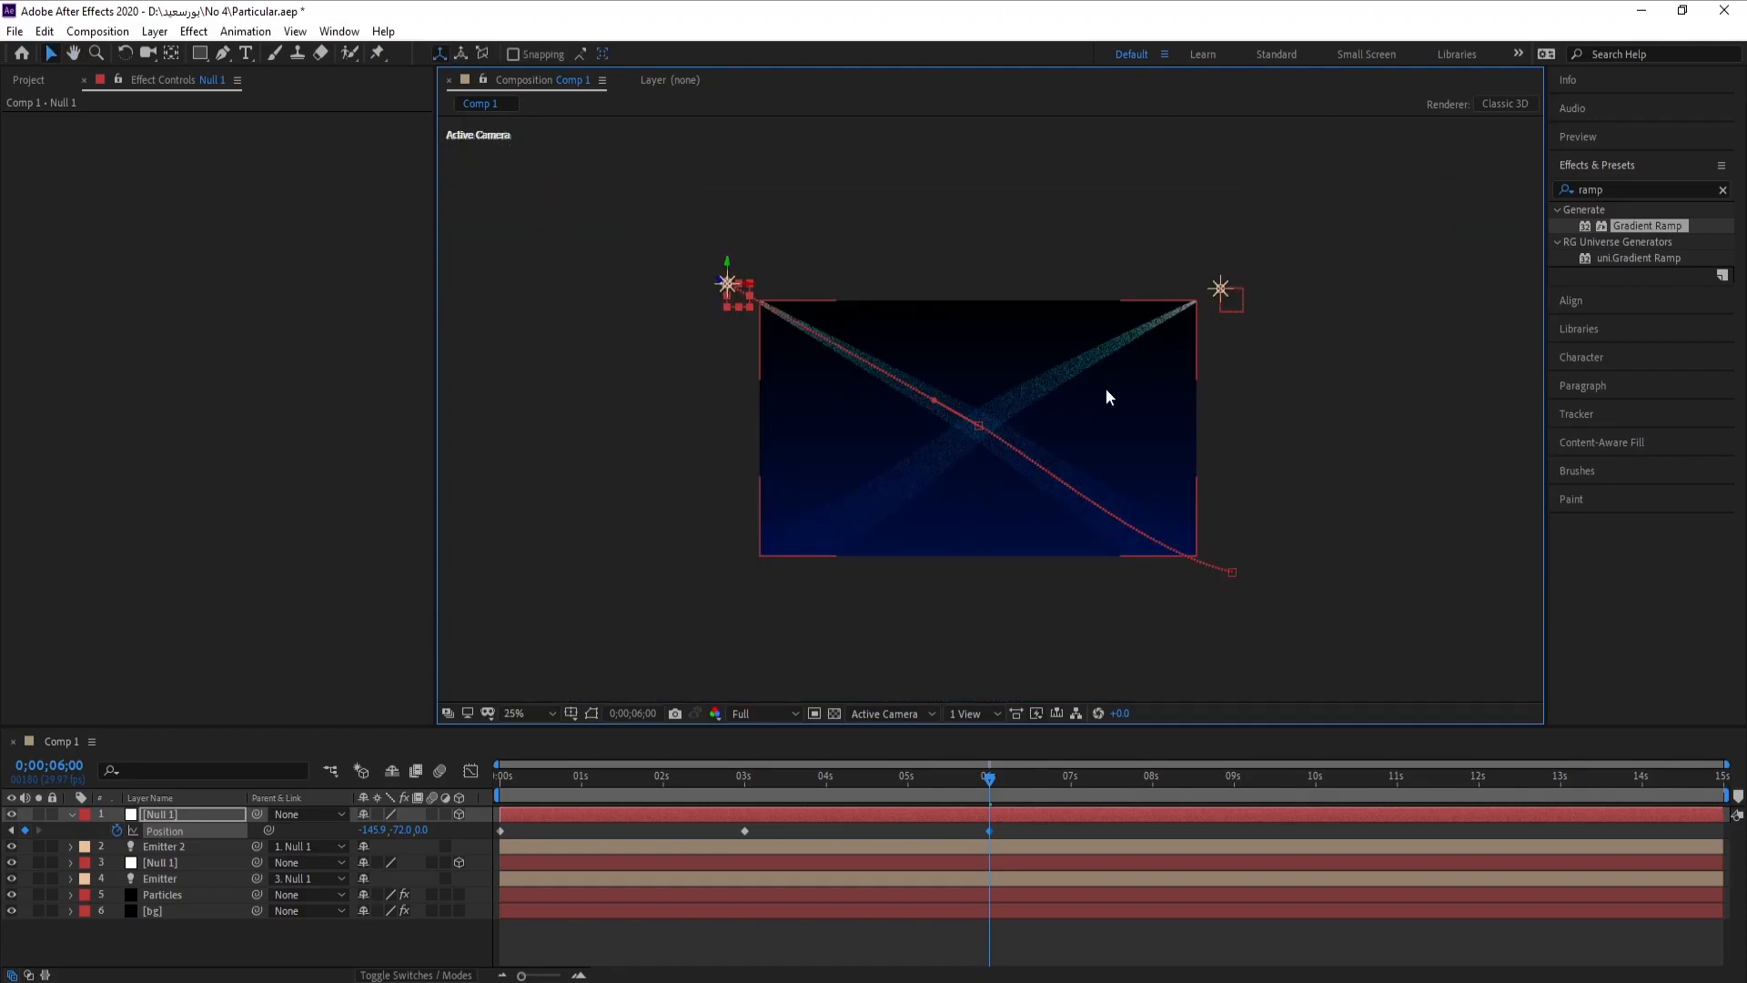
scroll(1001, 473, up, 1)
key(space)
drag(981, 543, 988, 477)
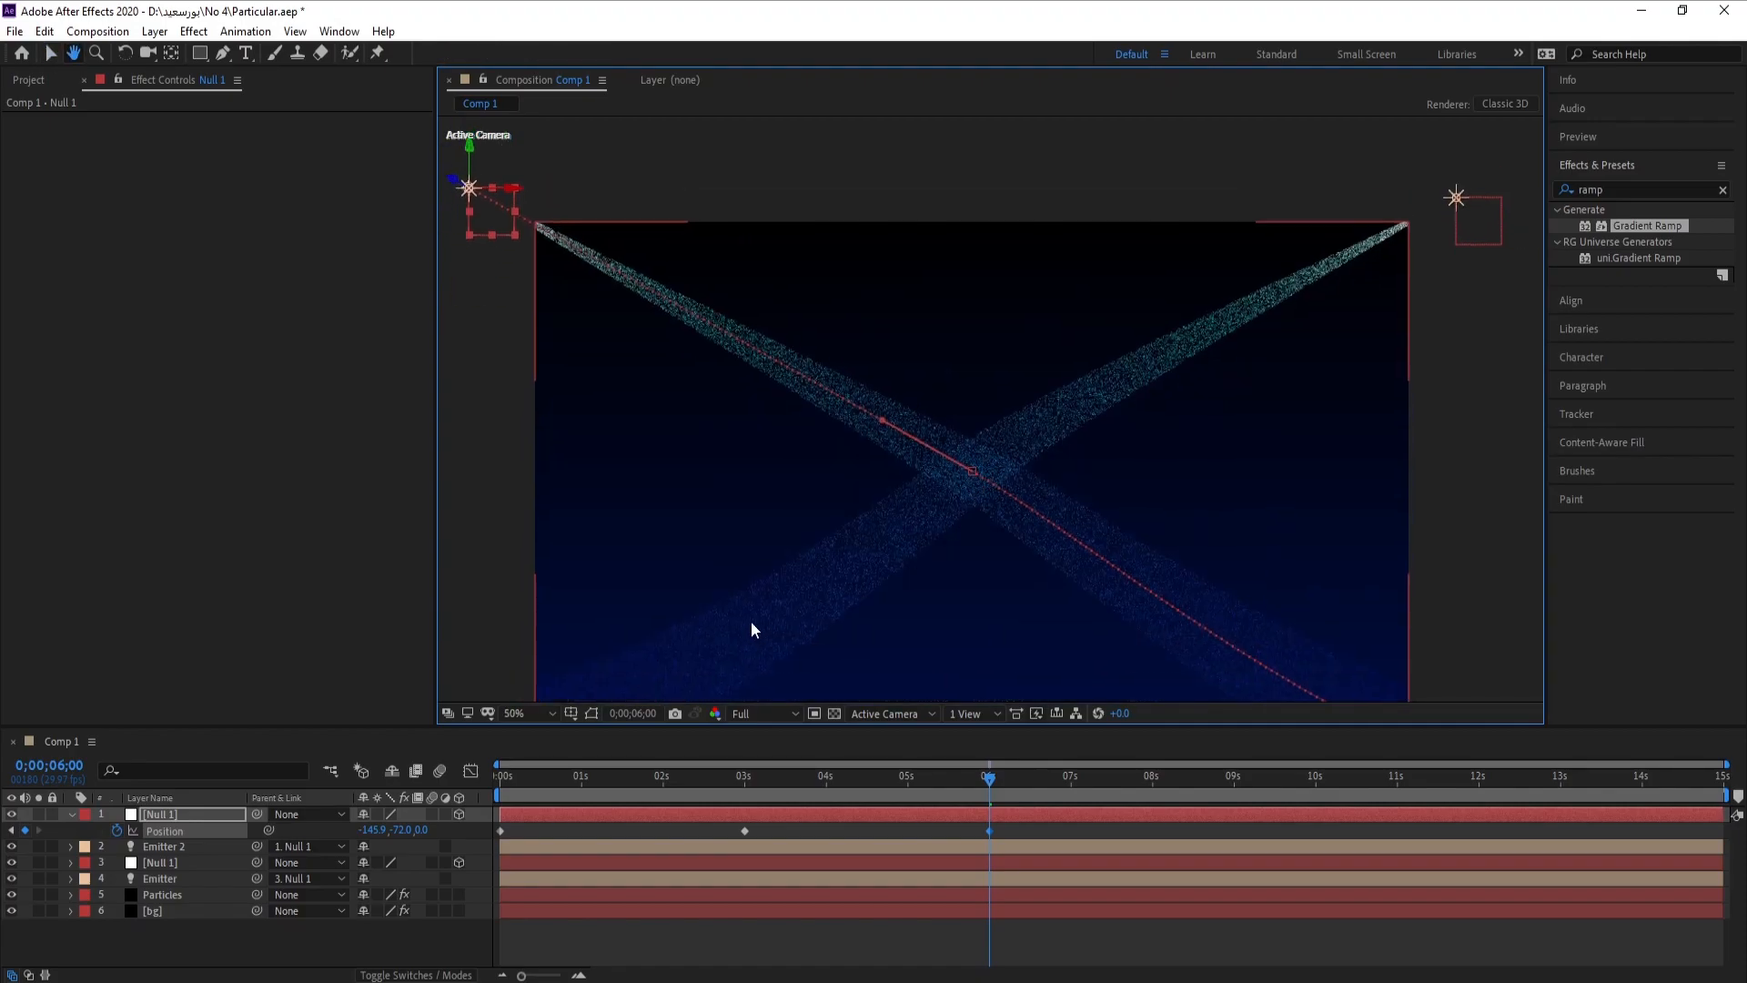
Preview the crossing trails from the beginning and check the particles up to about 7 seconds 11 frames.
click(492, 969)
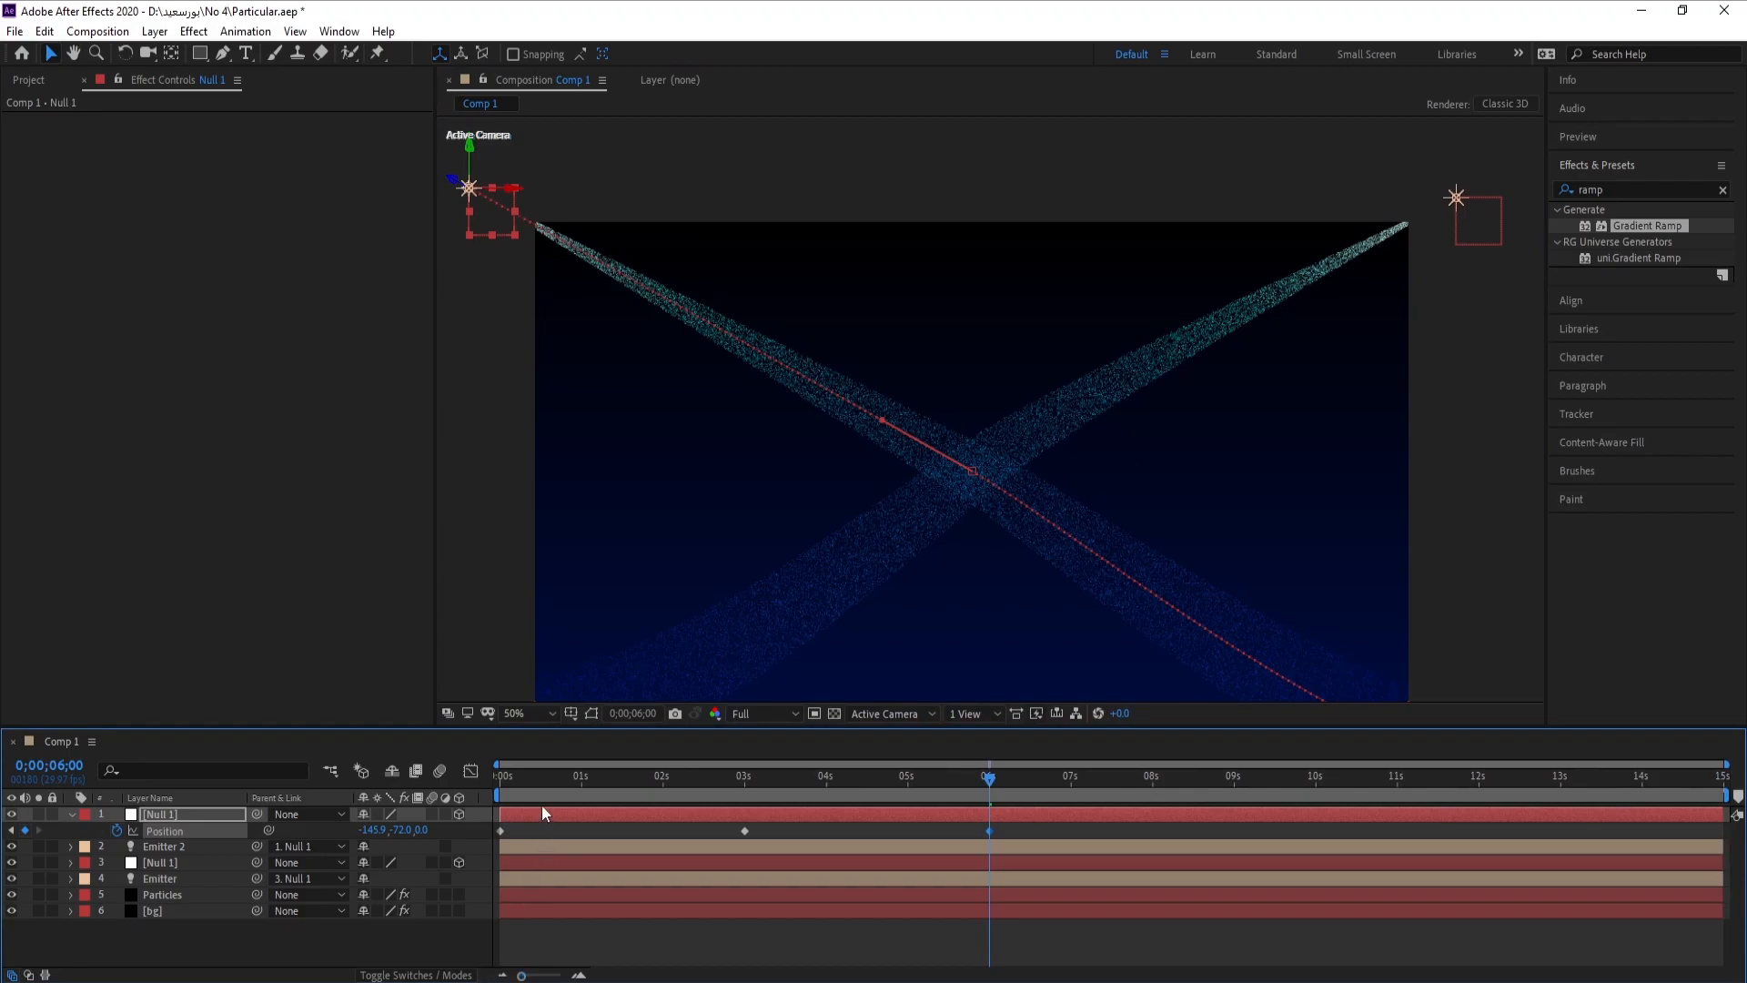
key(Home)
key(space)
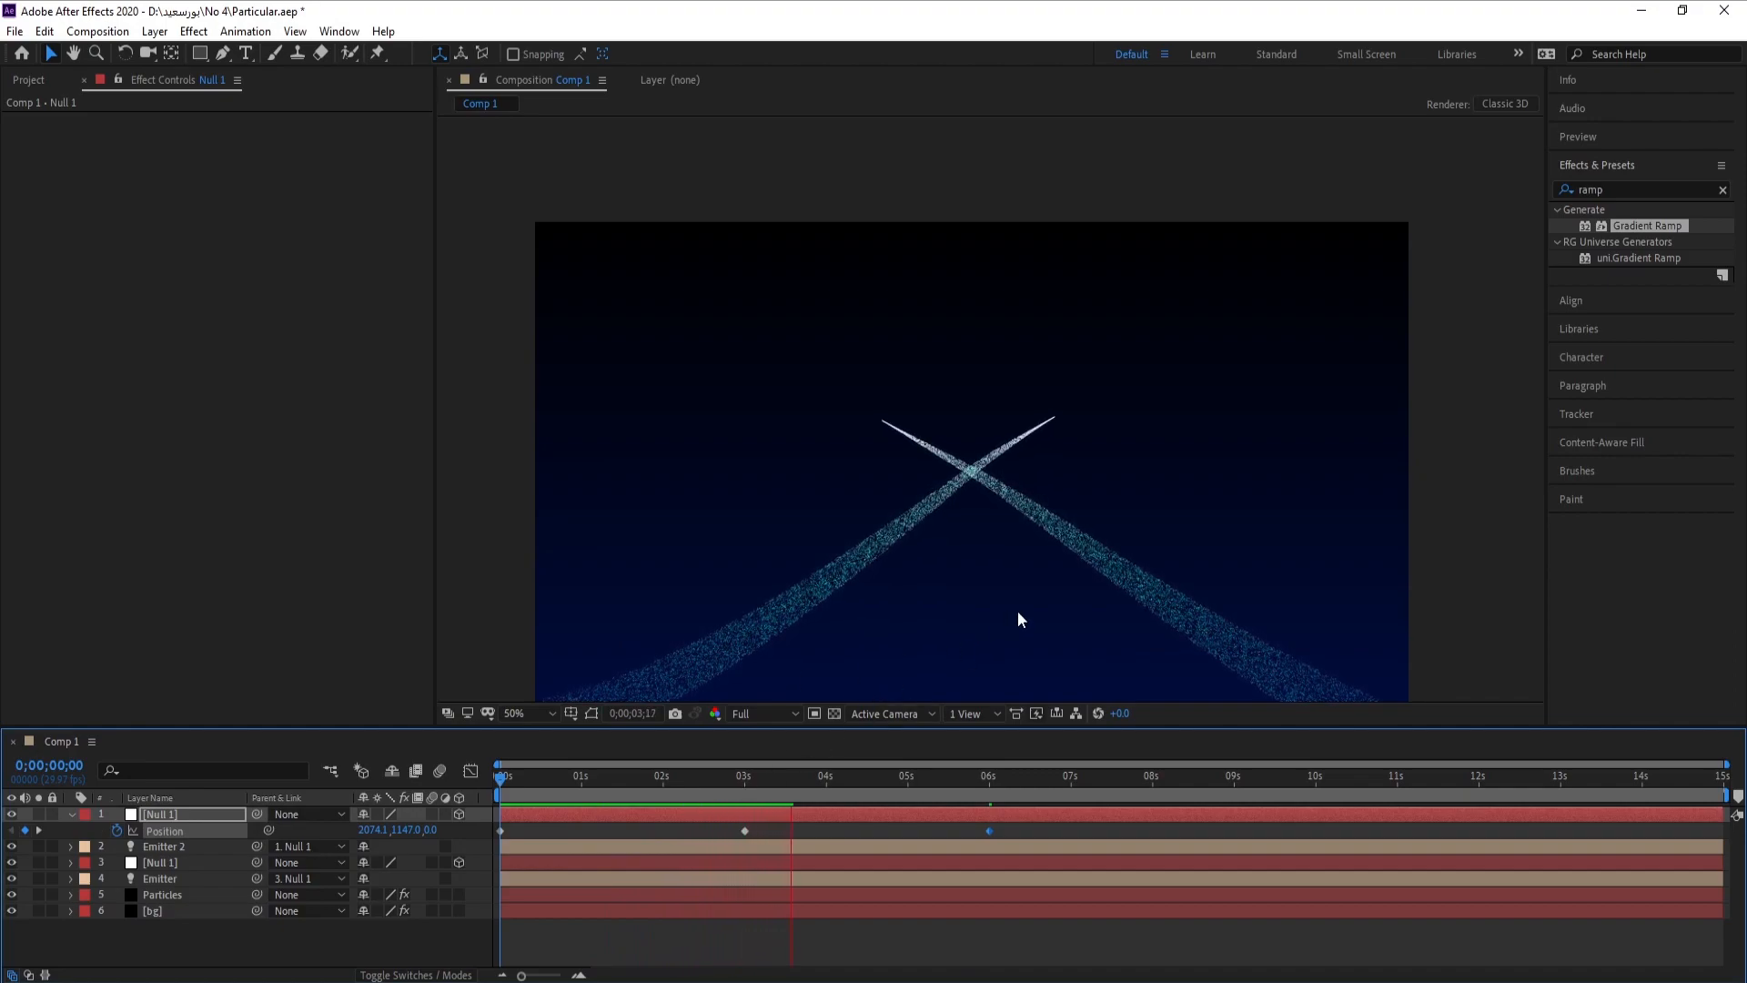
key(space)
drag(844, 788, 1103, 784)
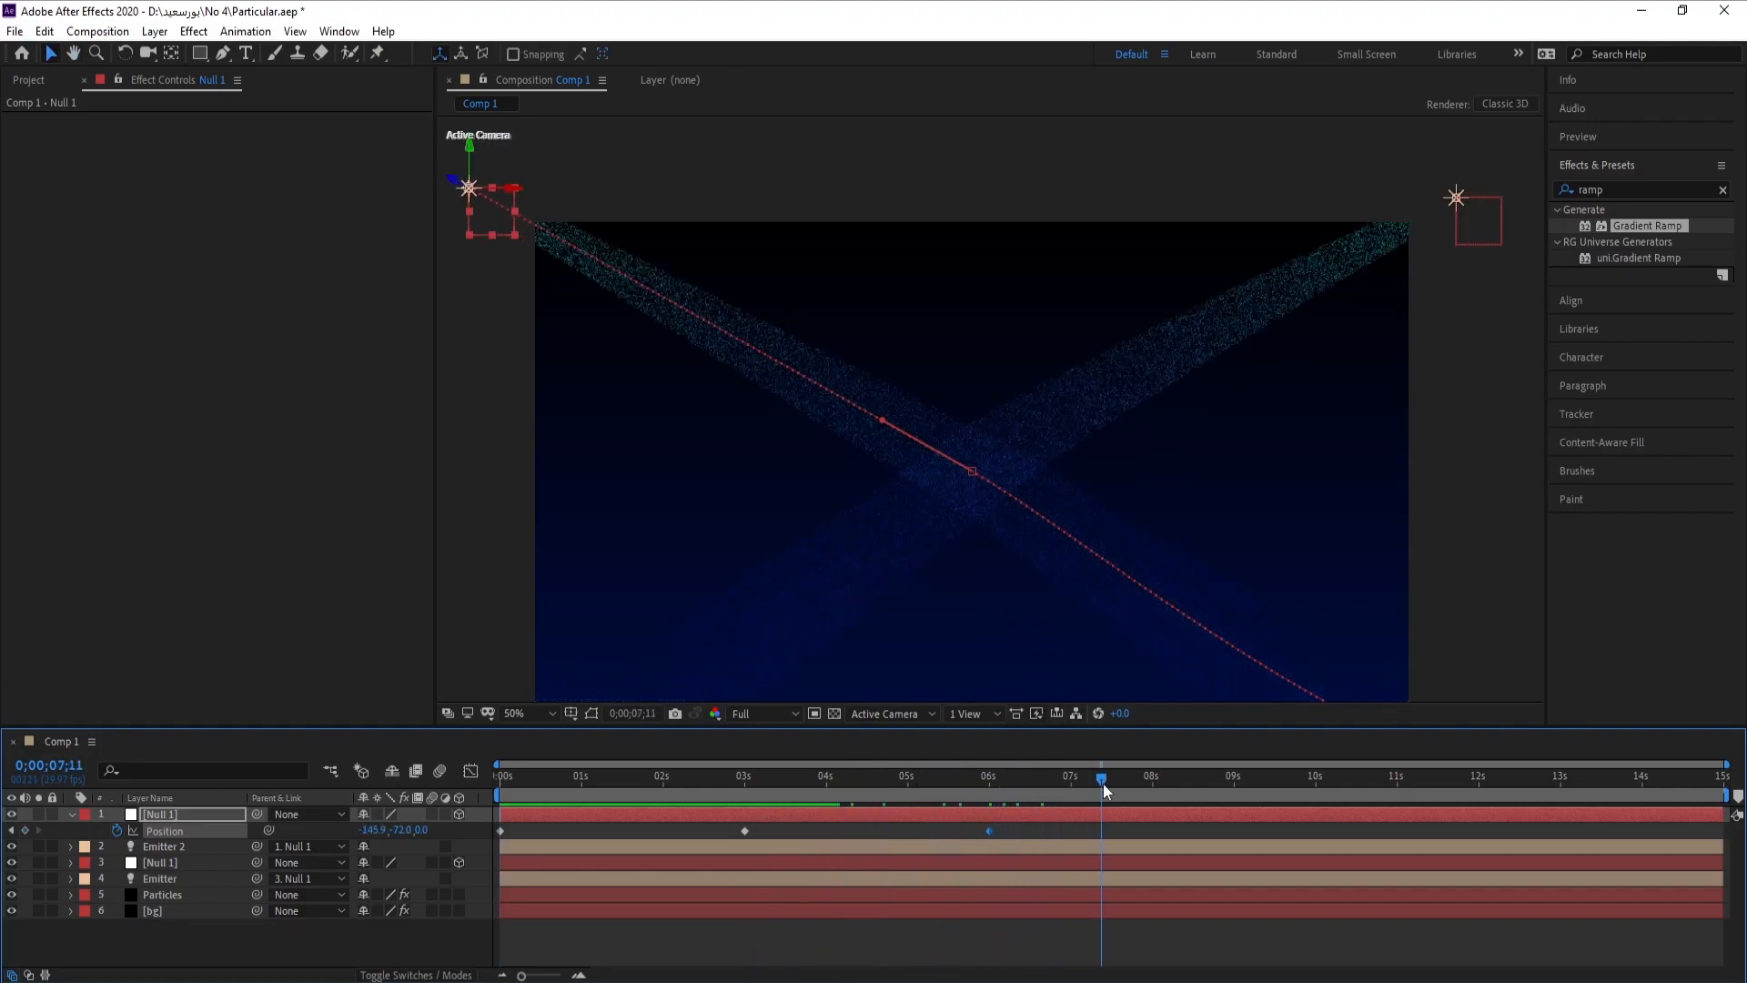
Add a Particles/sec keyframe to the Particles layer's Particular emitter at exactly 6 seconds.
click(70, 813)
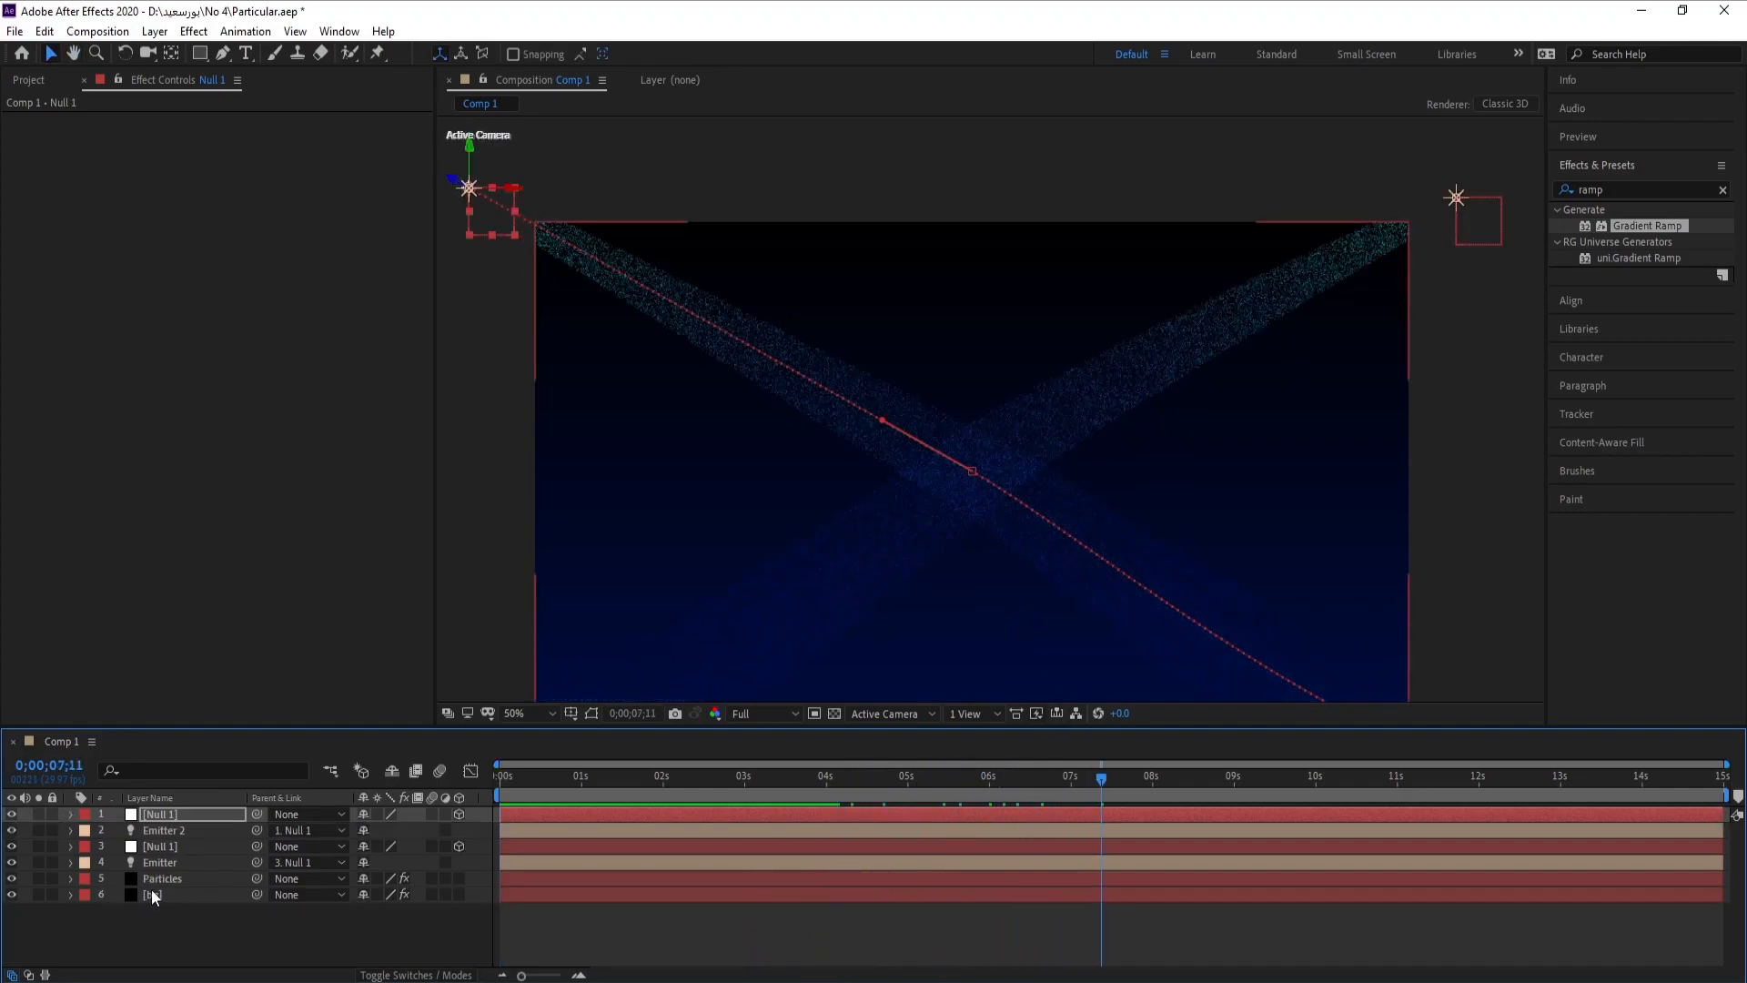
click(162, 879)
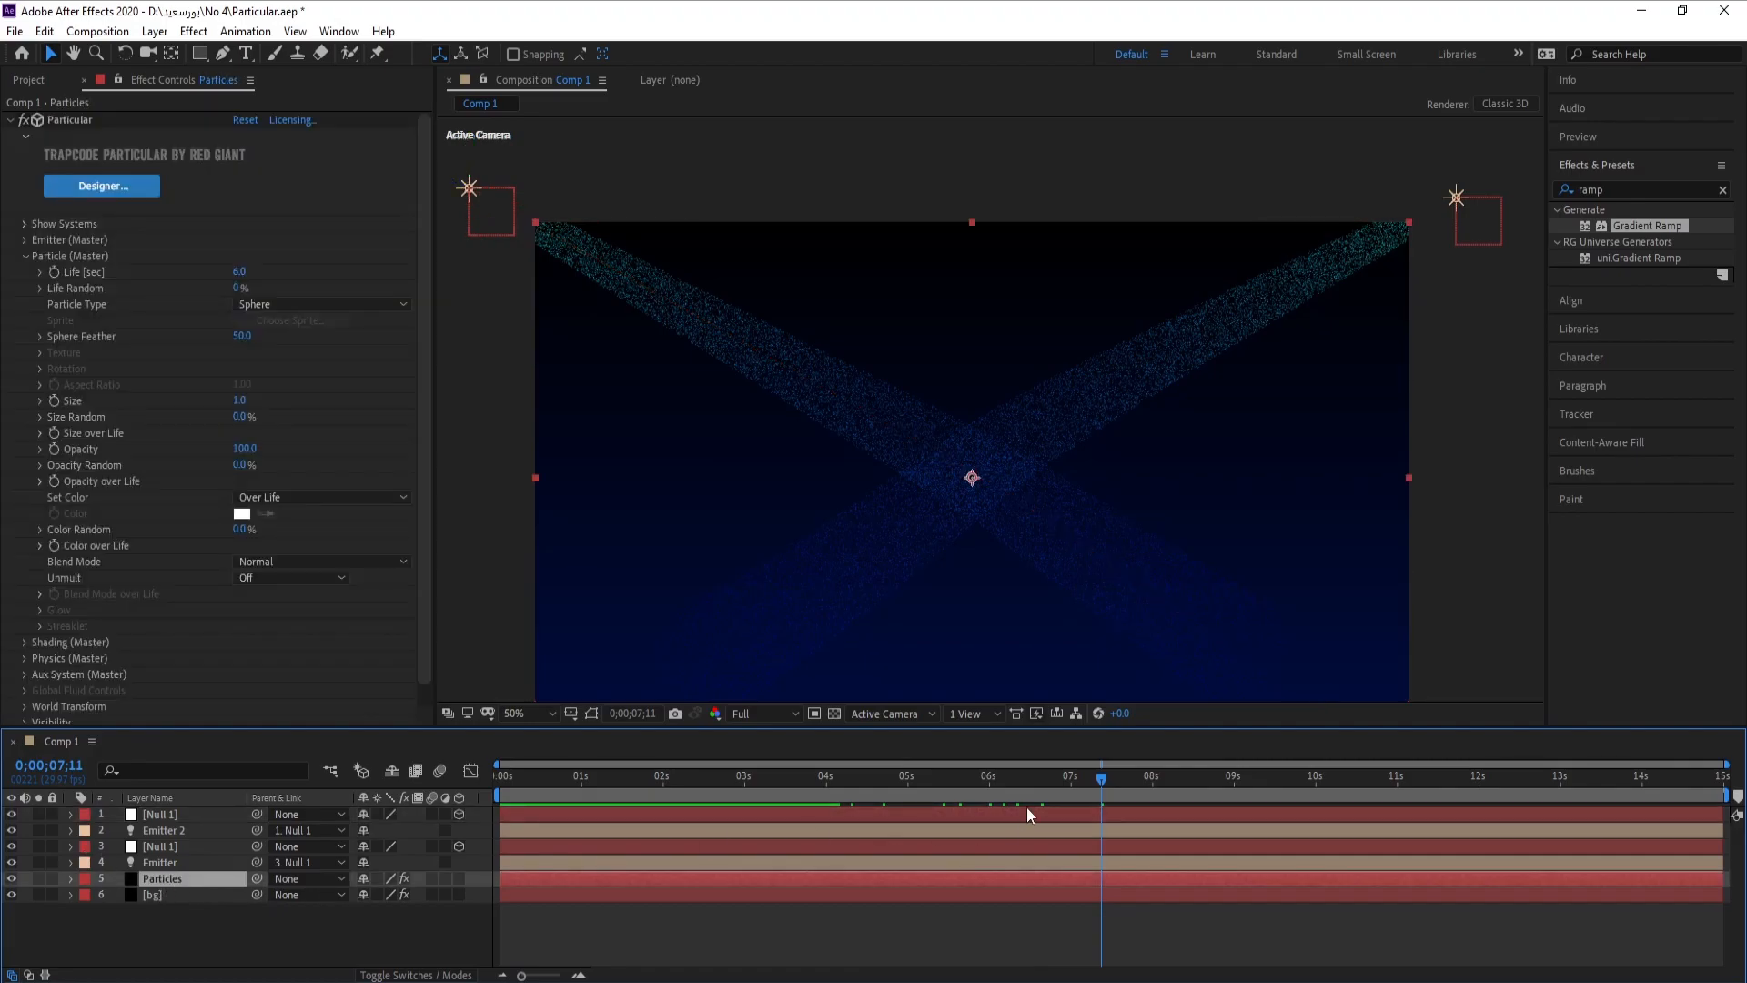
click(987, 780)
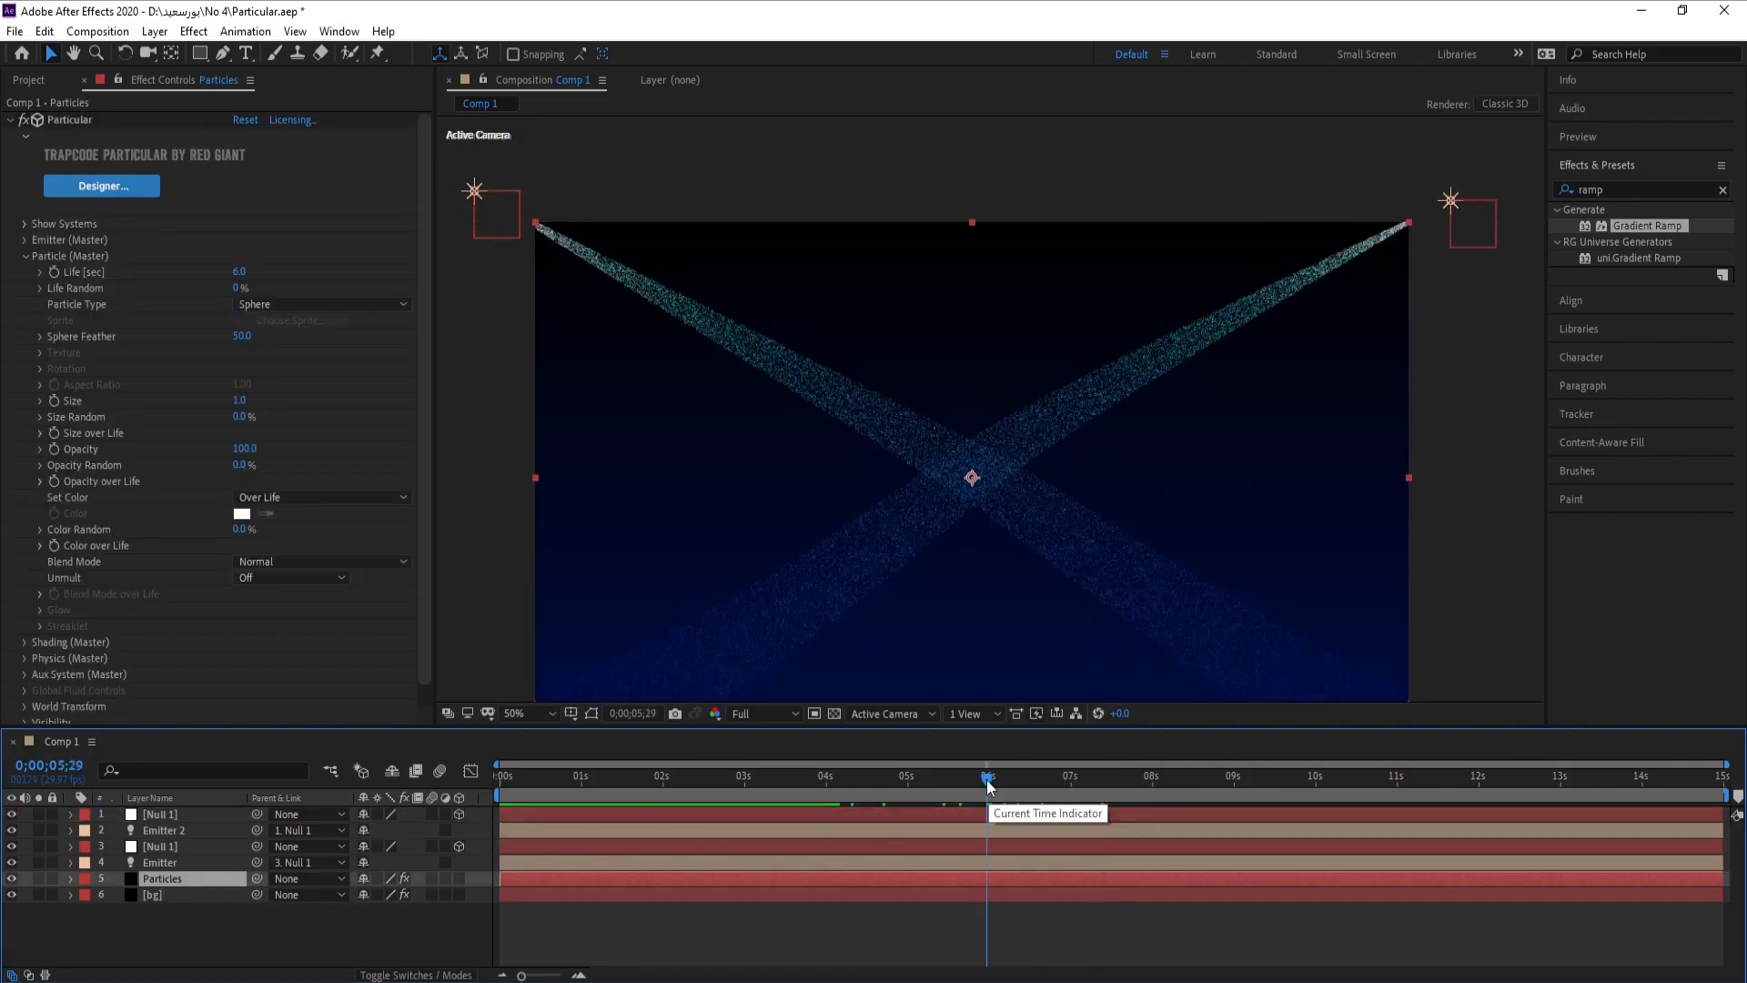
click(578, 975)
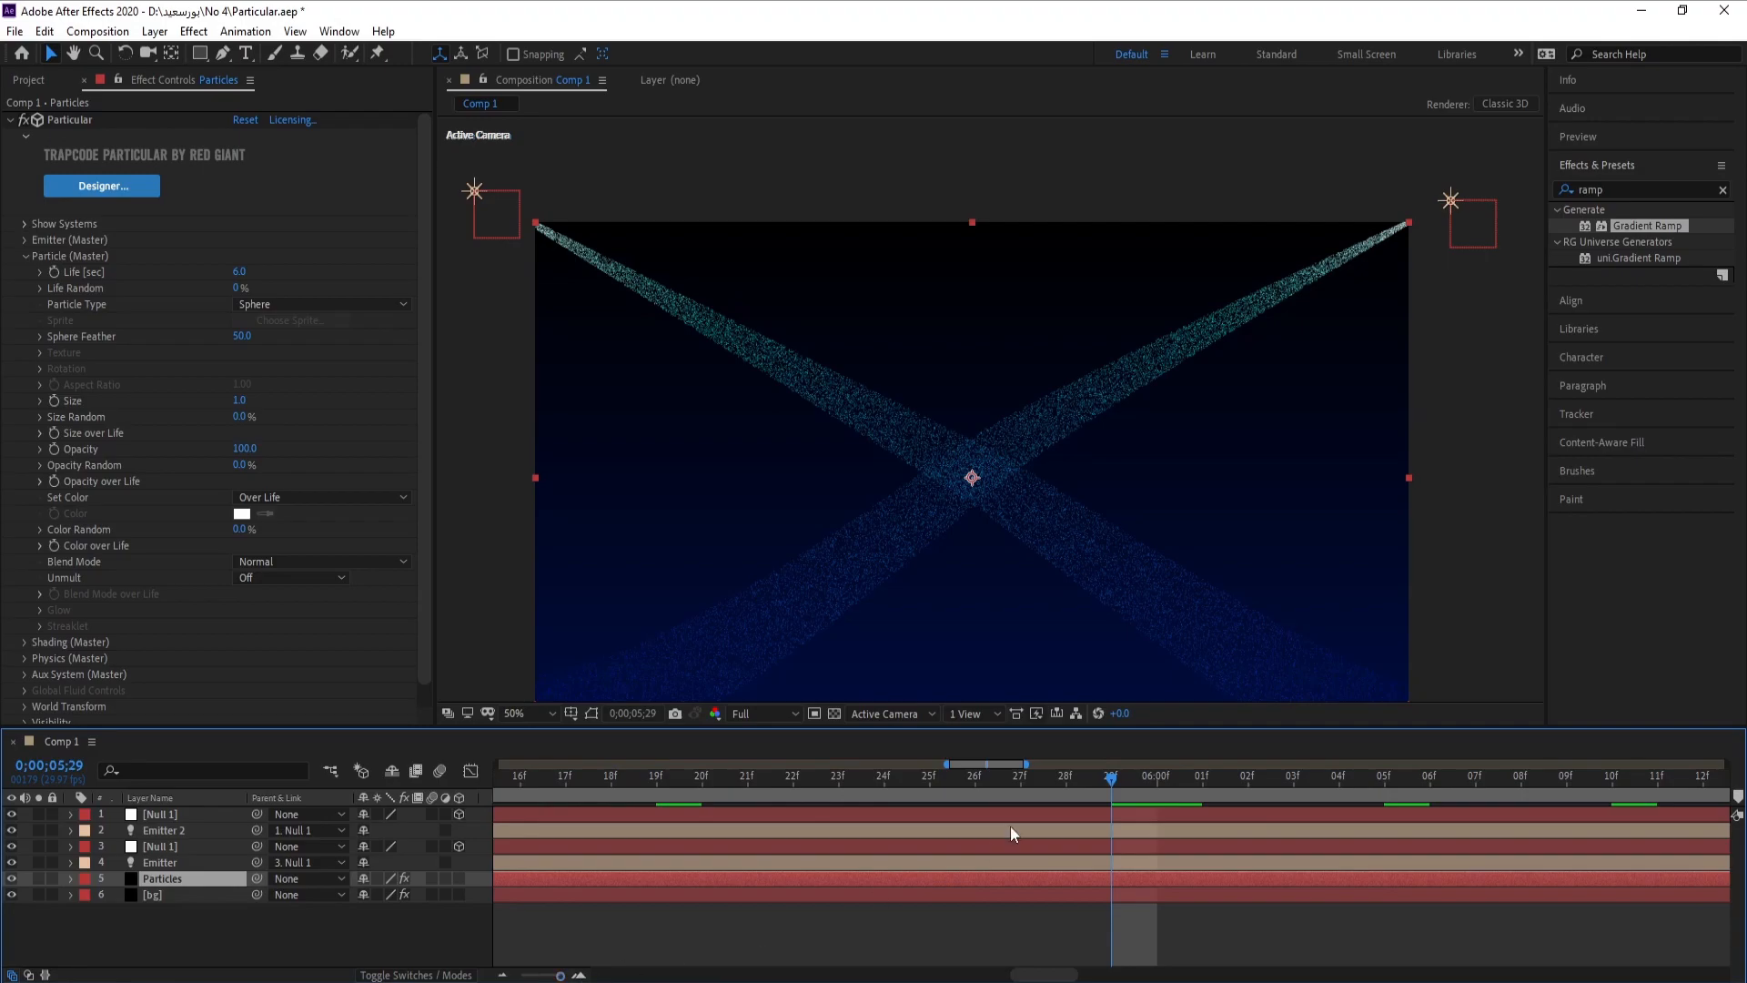
click(1154, 780)
click(25, 251)
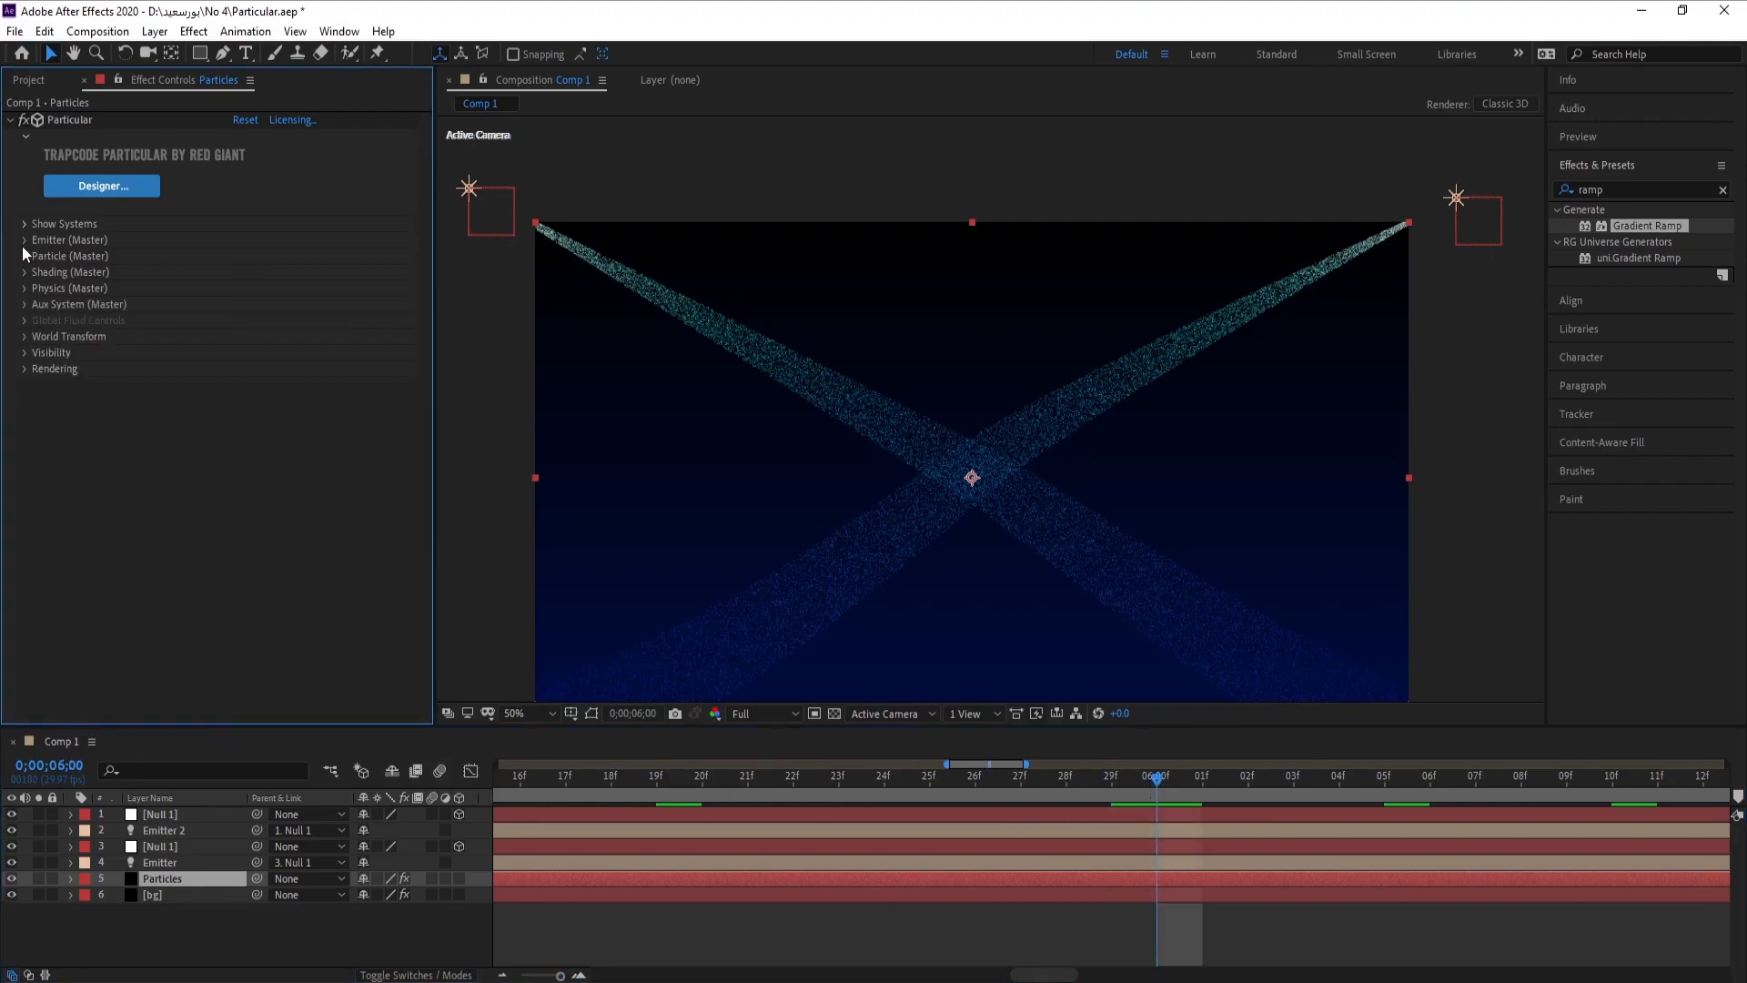
click(20, 240)
click(53, 271)
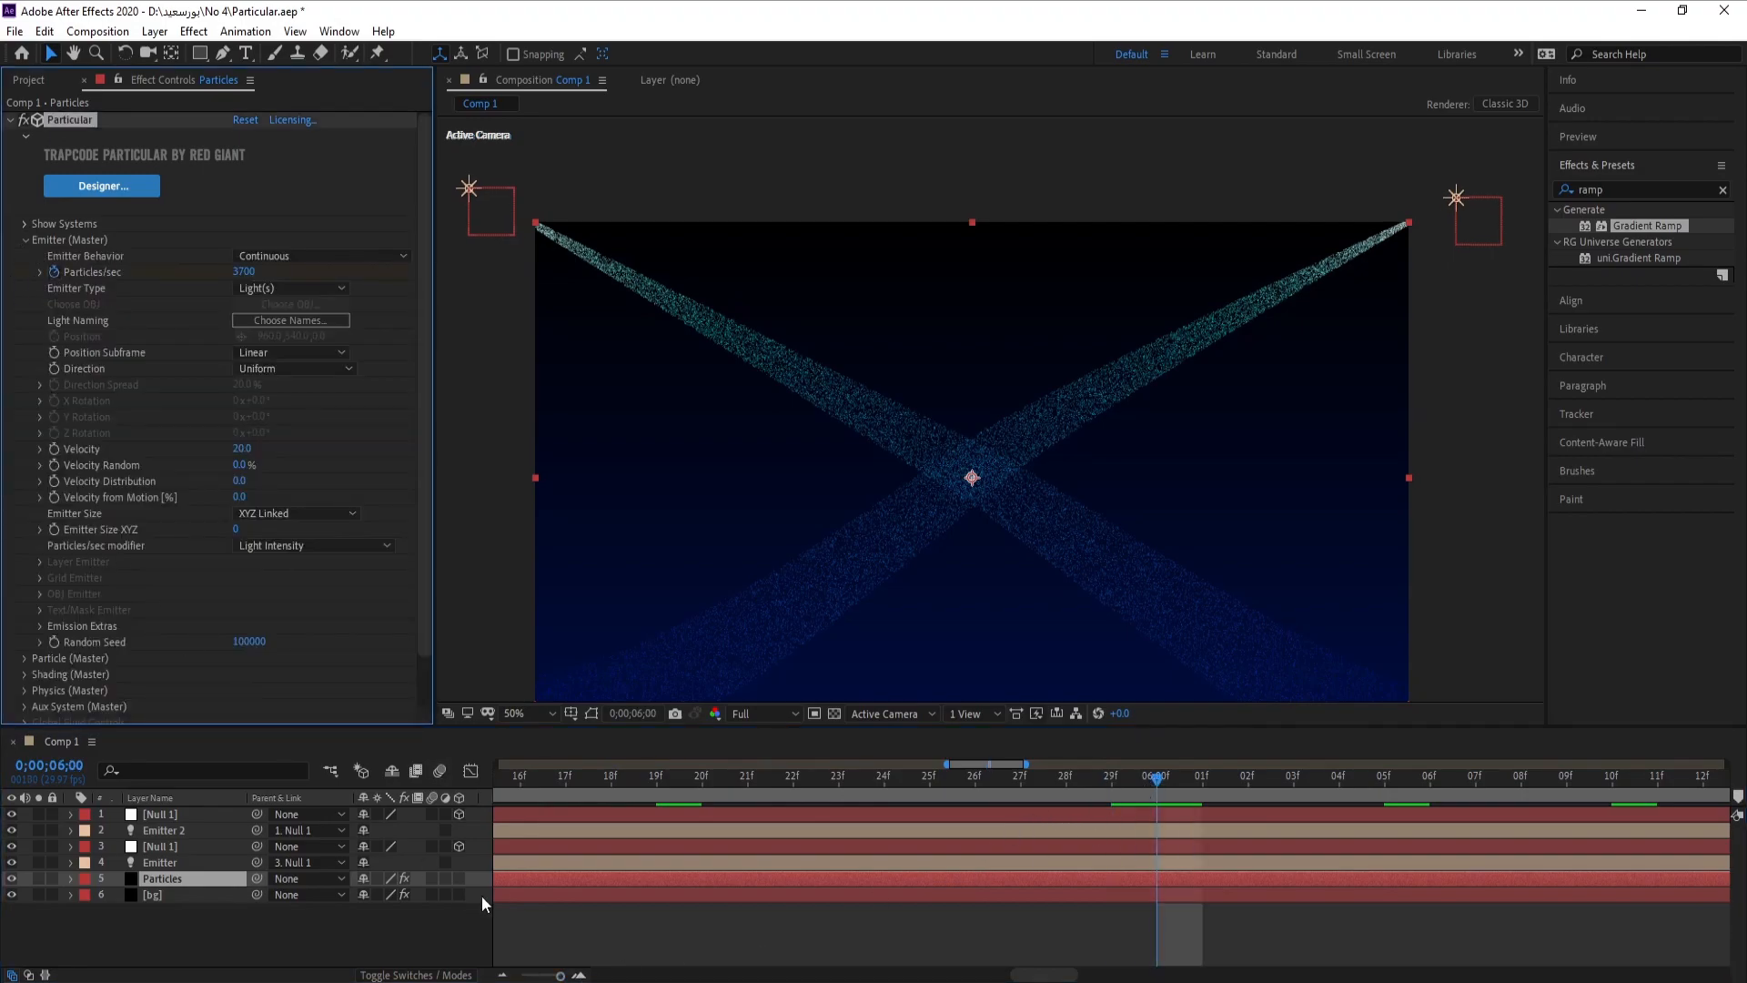
Set the emitter's Particles/sec to 0 one frame after the keyframe, at 0;00;06;01.
click(1209, 778)
click(247, 272)
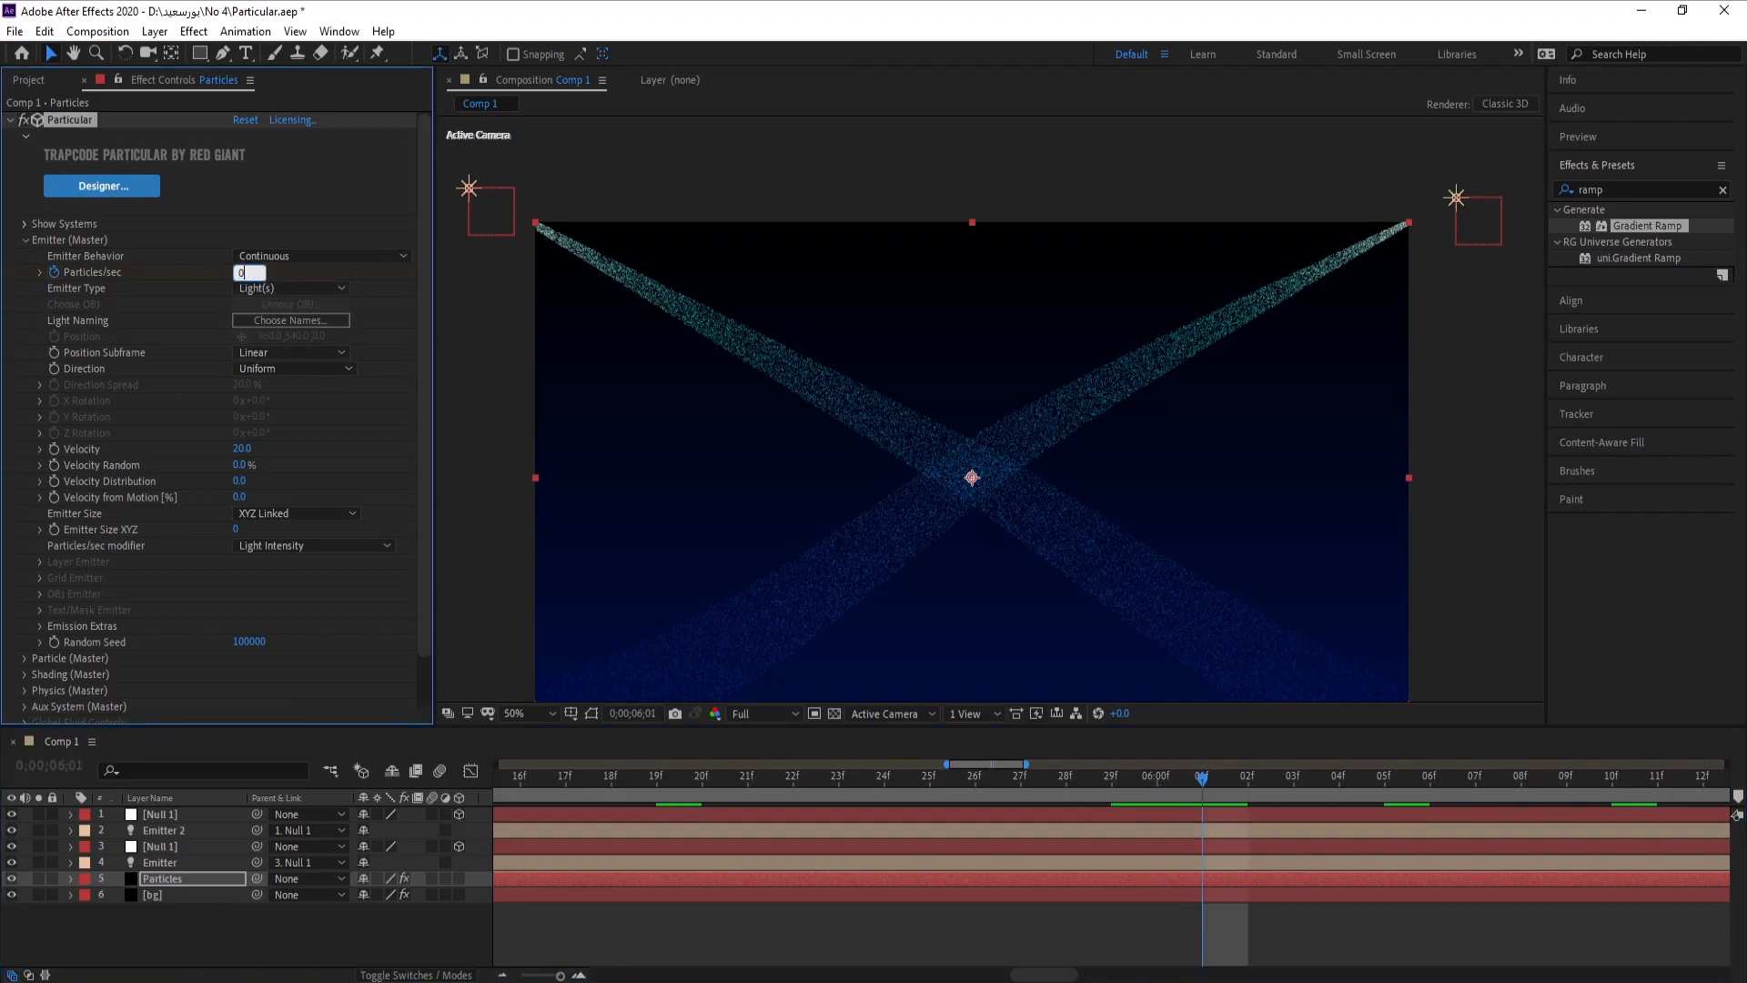
drag(561, 975, 504, 964)
click(148, 926)
click(153, 878)
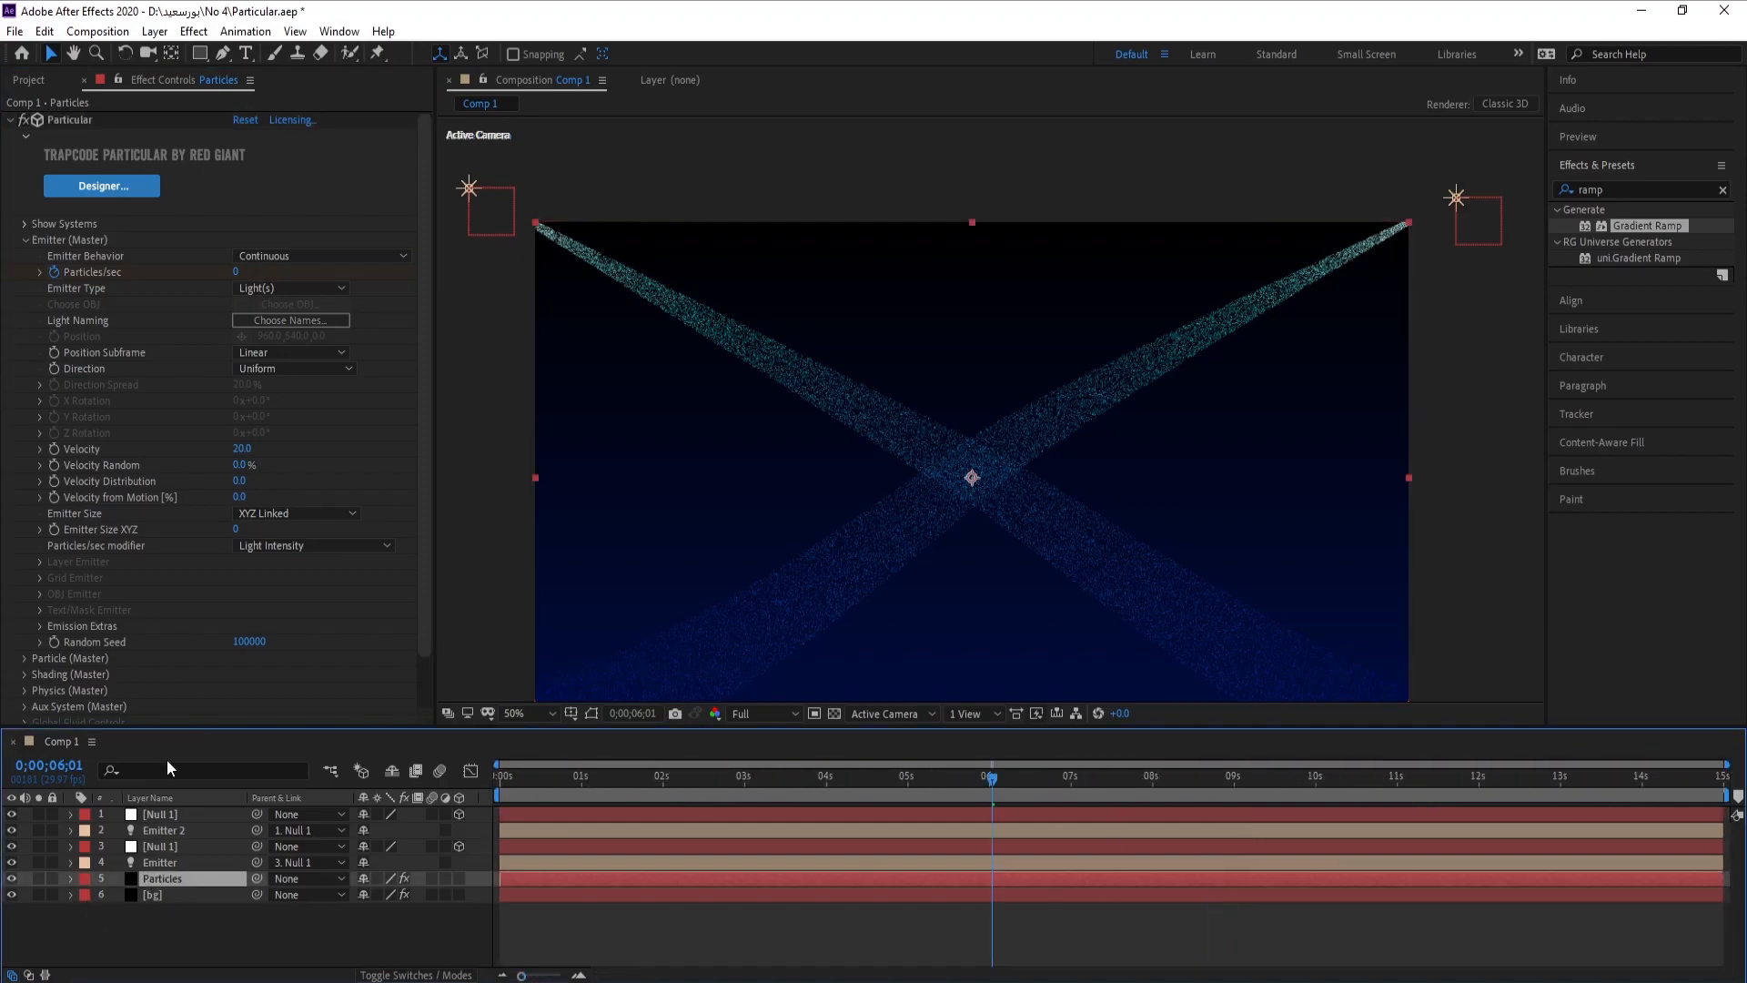
Apply the Stylize Glow effect to the Particles layer and set its Glow Threshold to 80%.
click(11, 121)
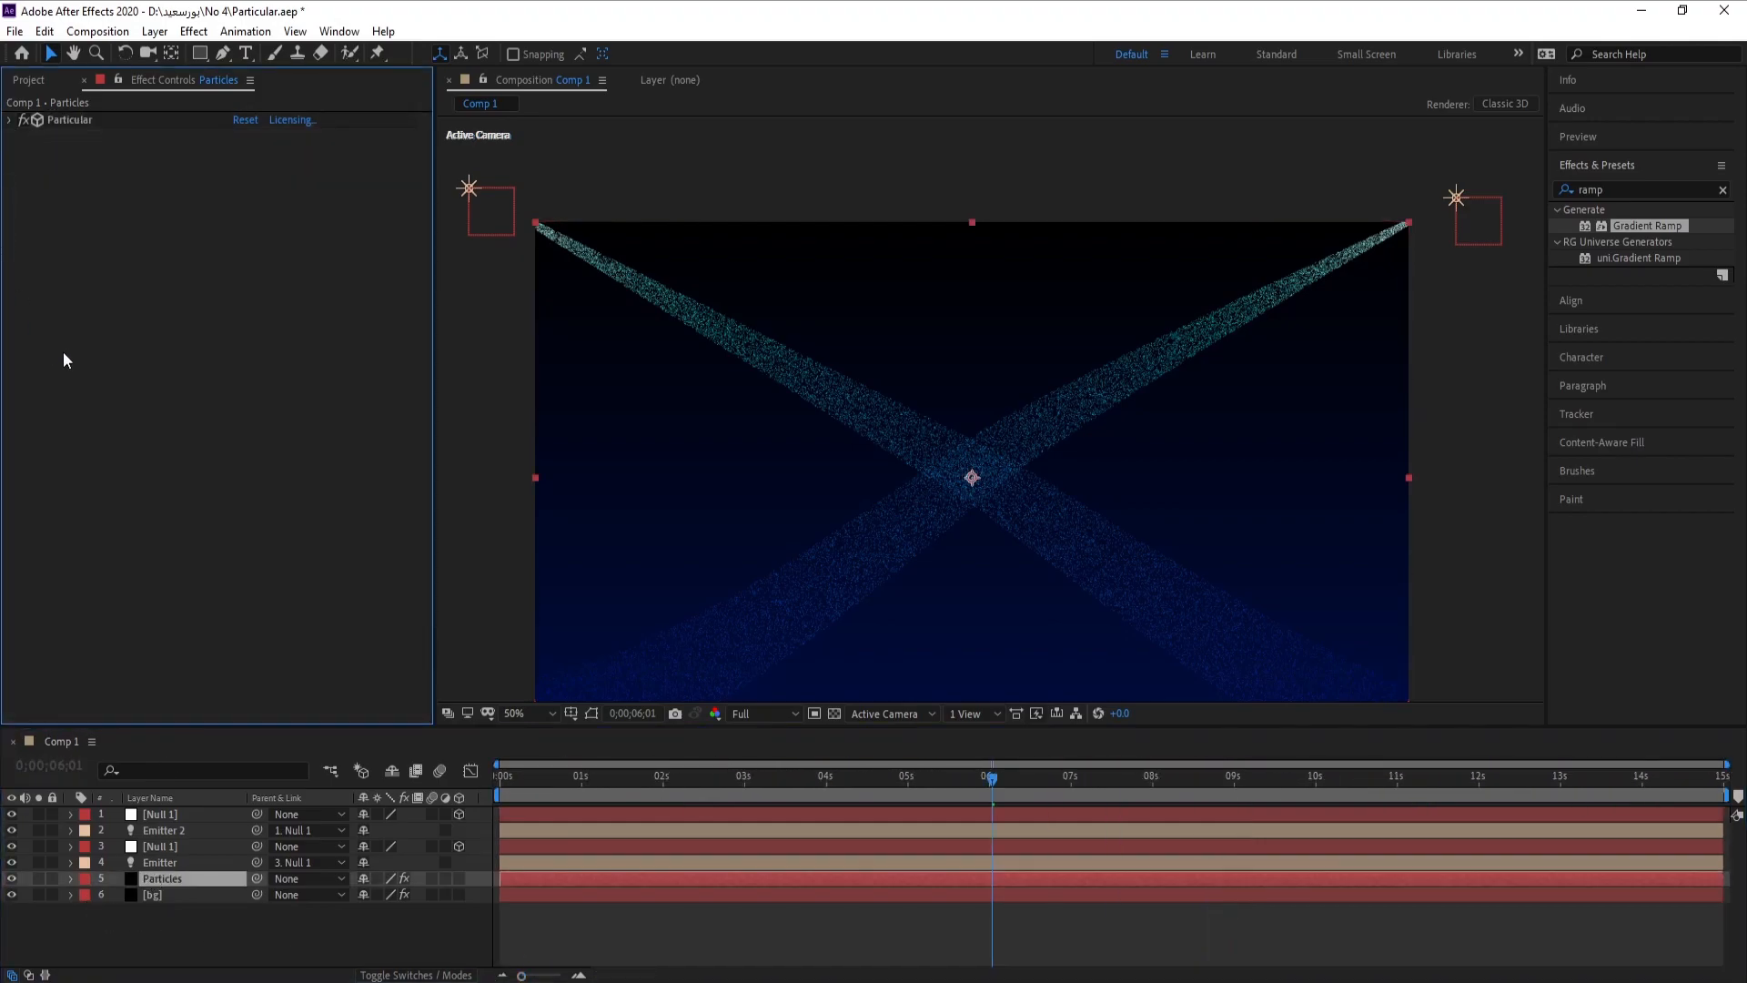
click(194, 31)
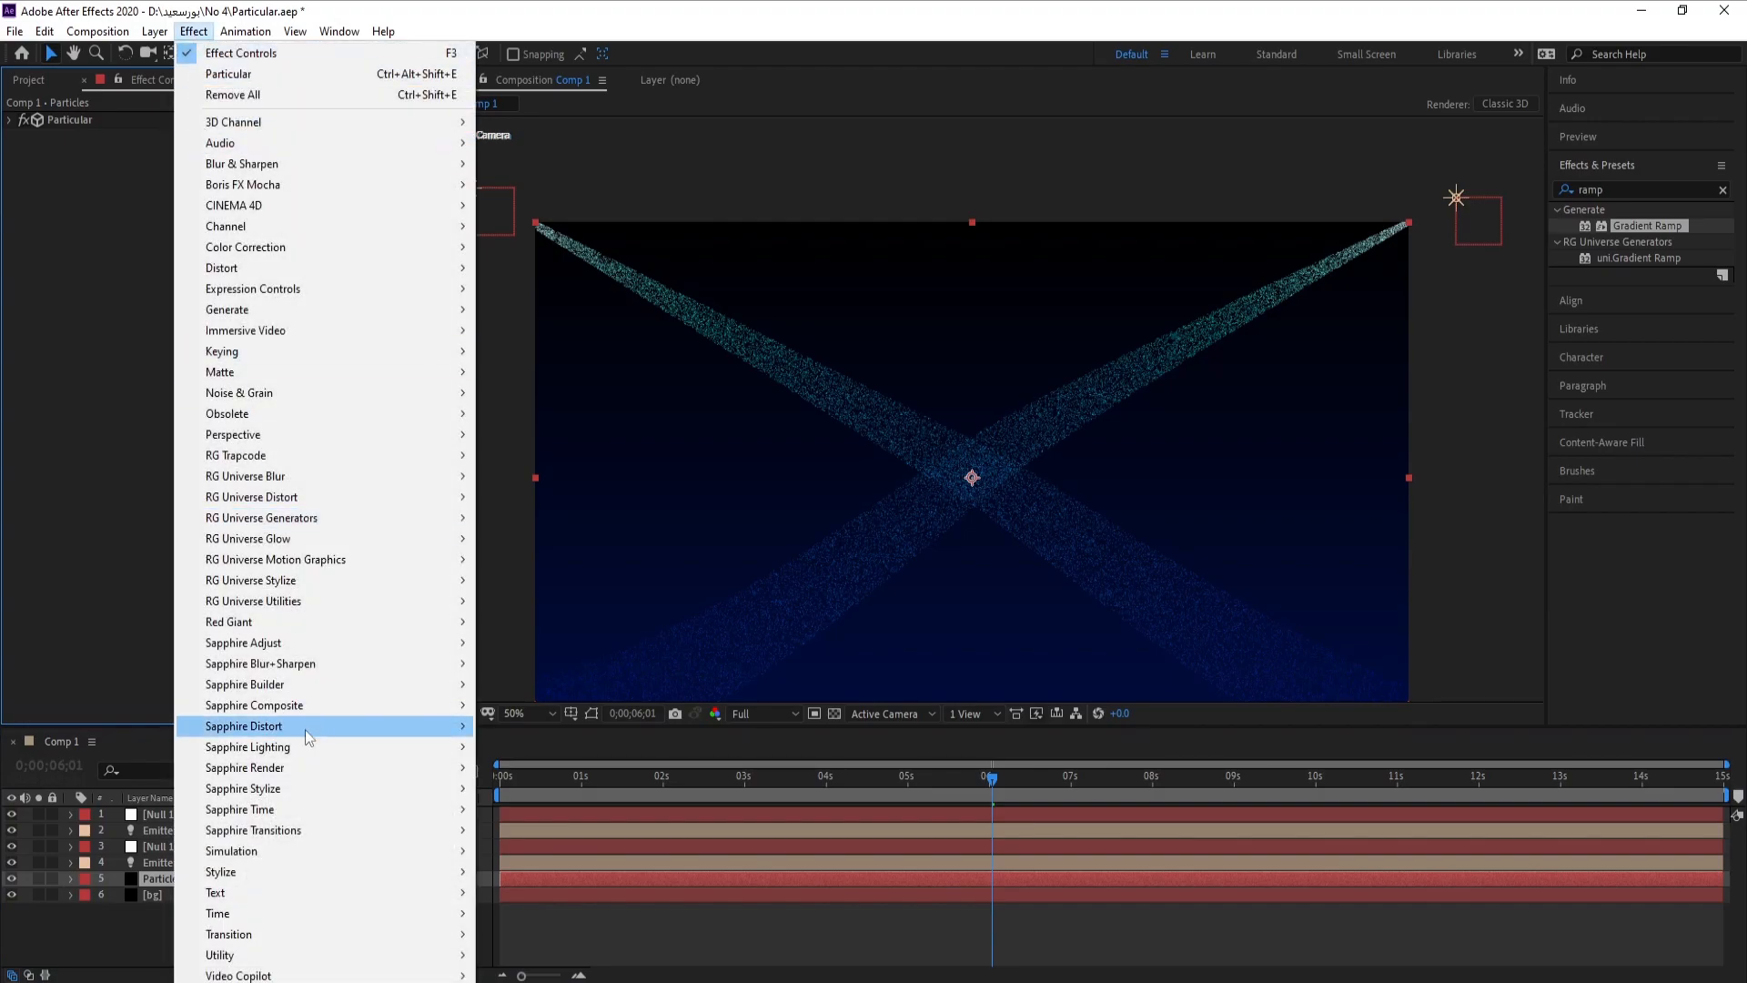
mouse_move(318, 871)
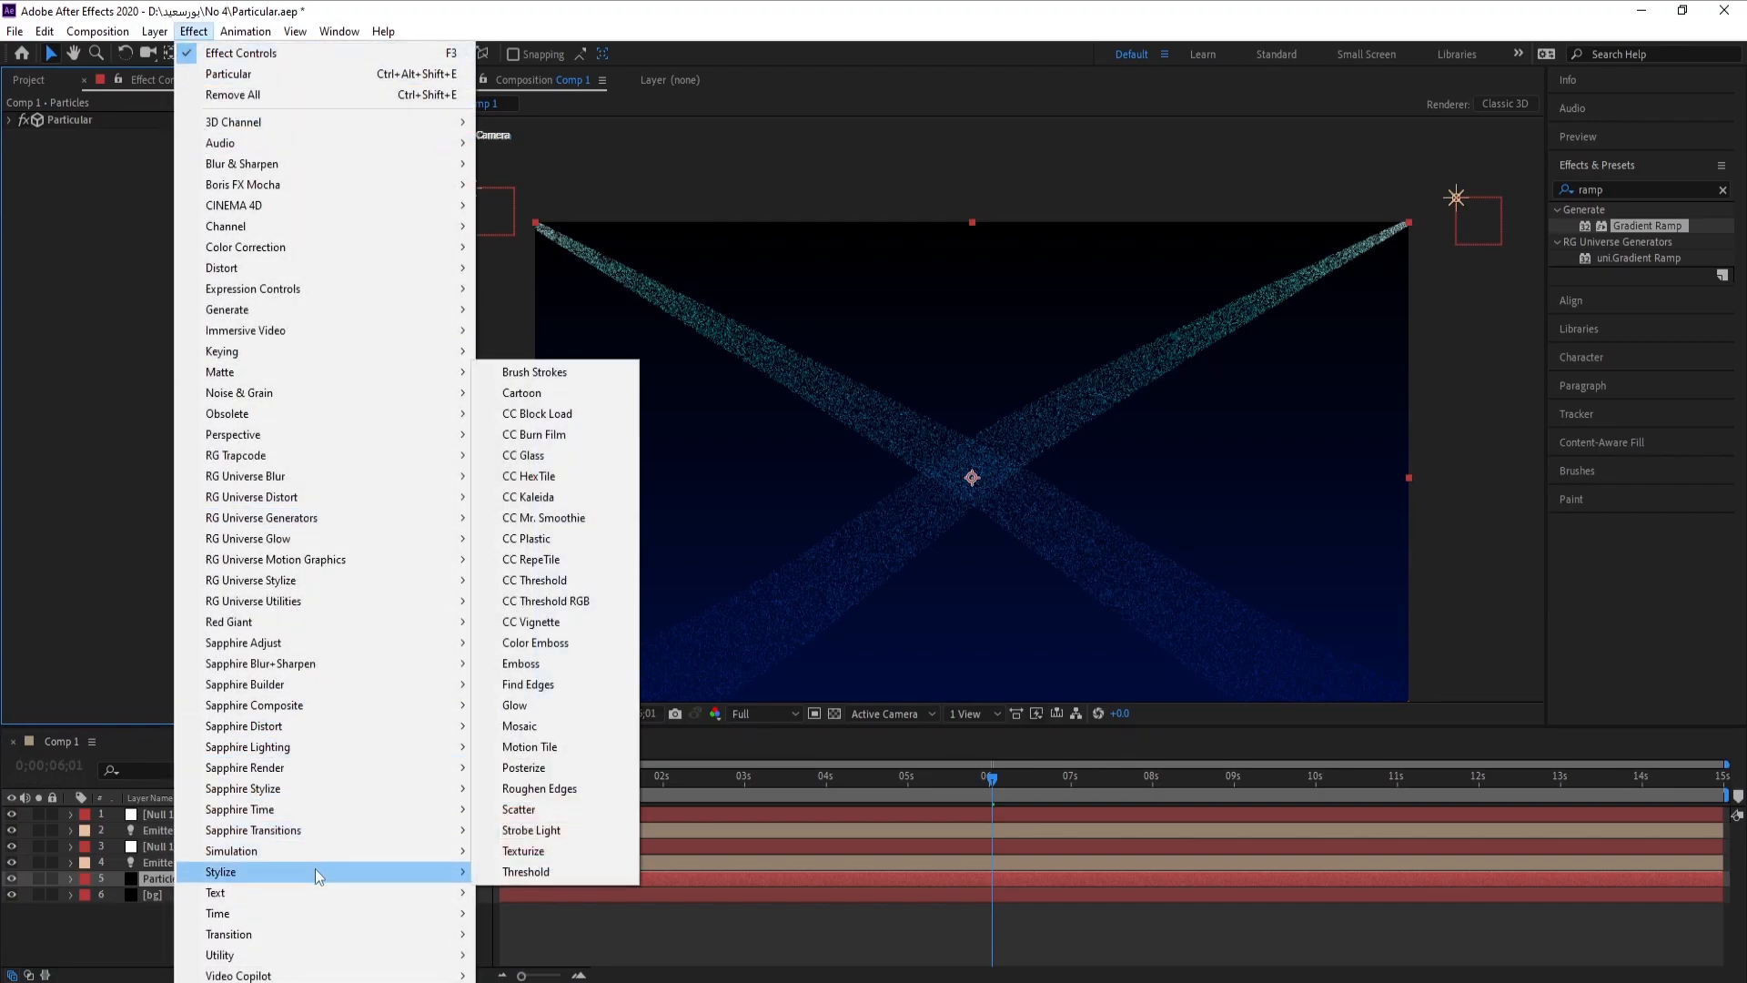
click(549, 706)
click(243, 167)
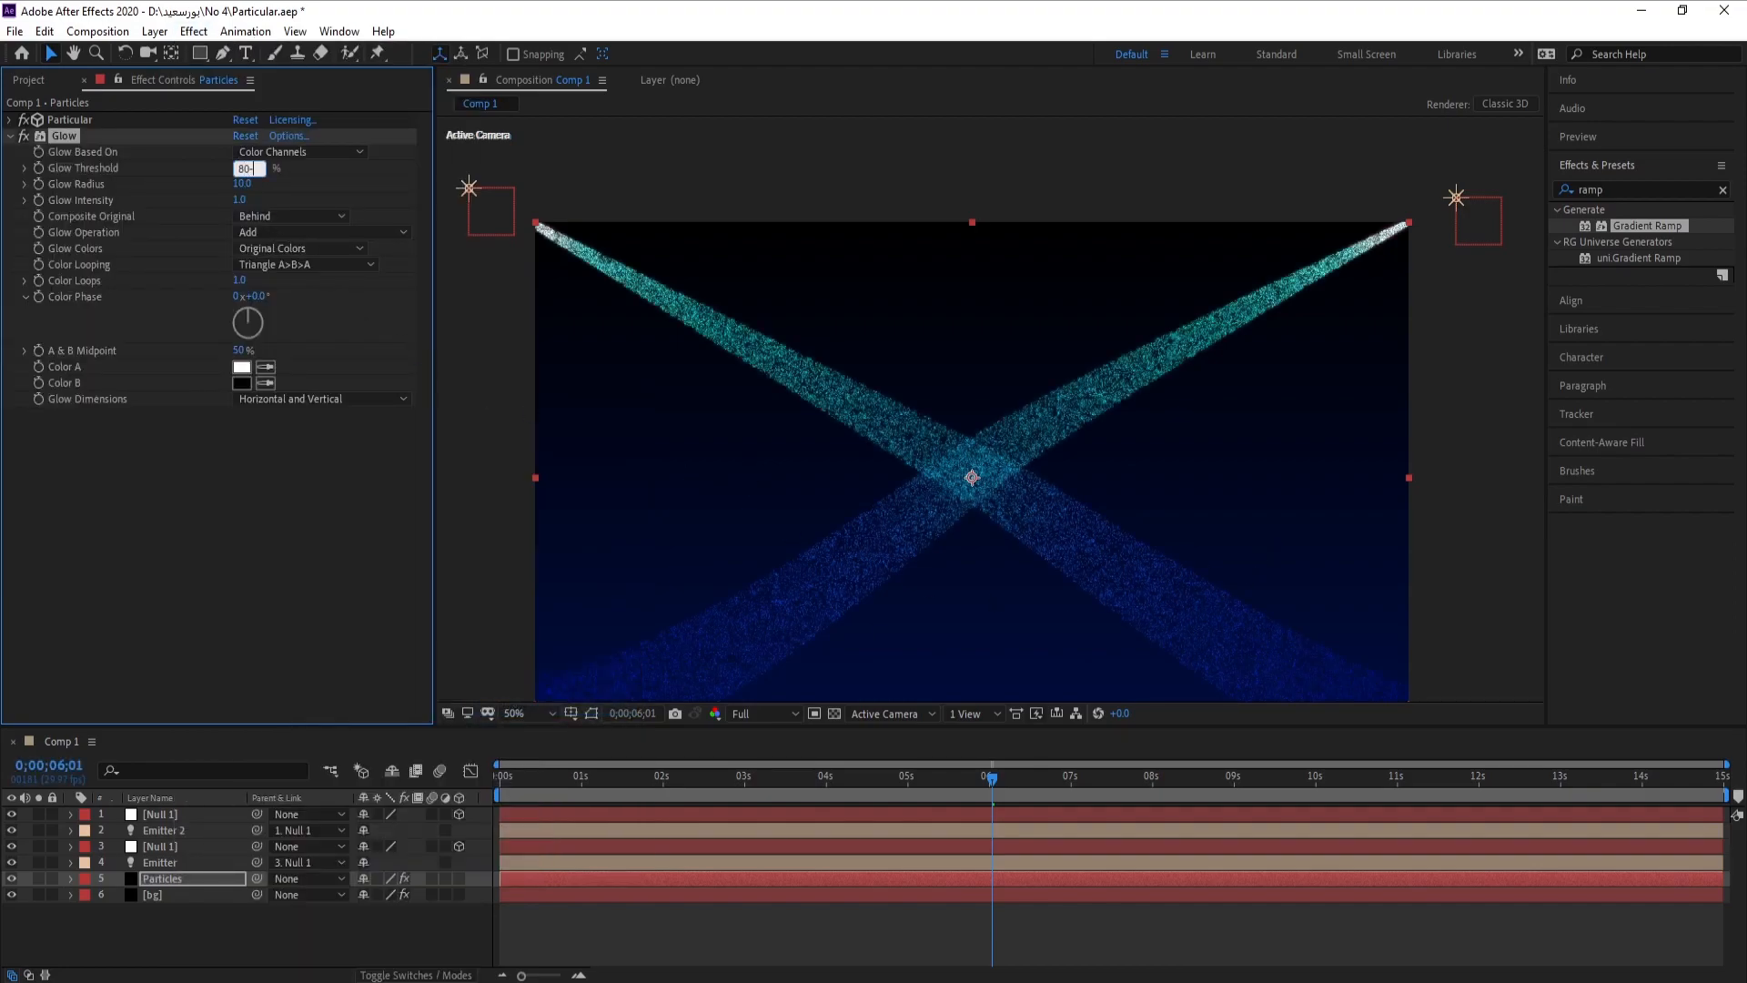
text(80)
key(Return)
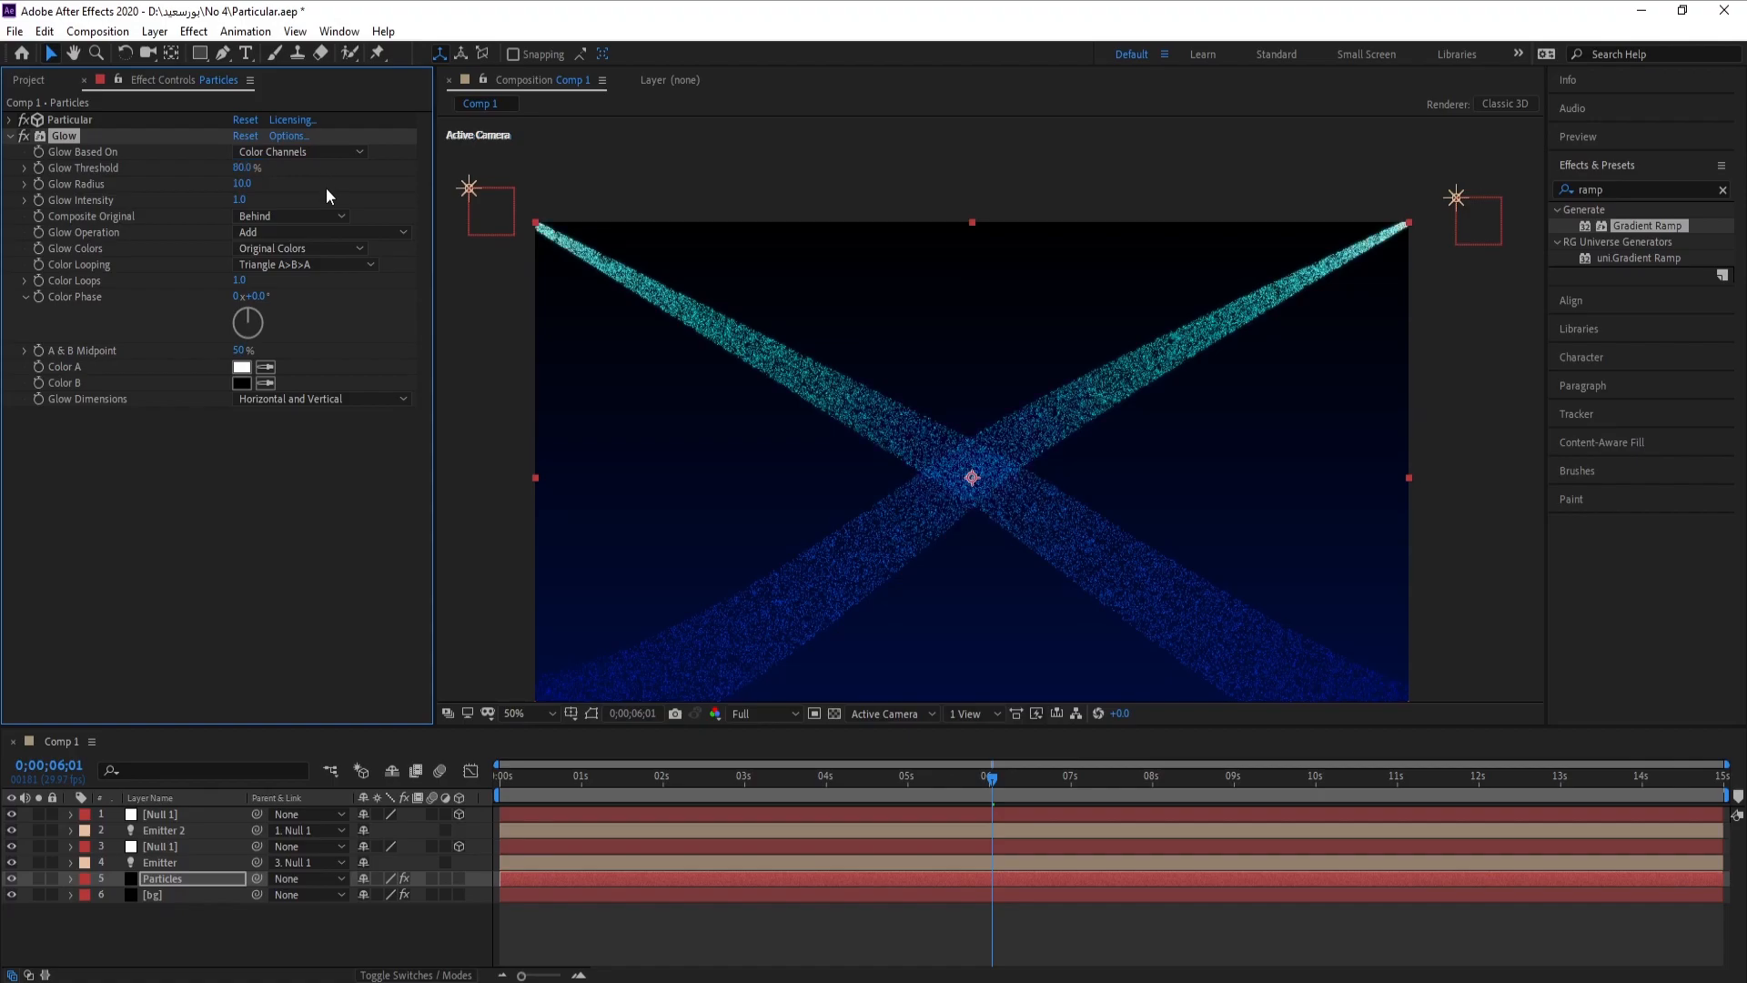
Set the Glow Radius of the Particles layer's Glow effect to 20.
drag(263, 188, 293, 190)
click(243, 184)
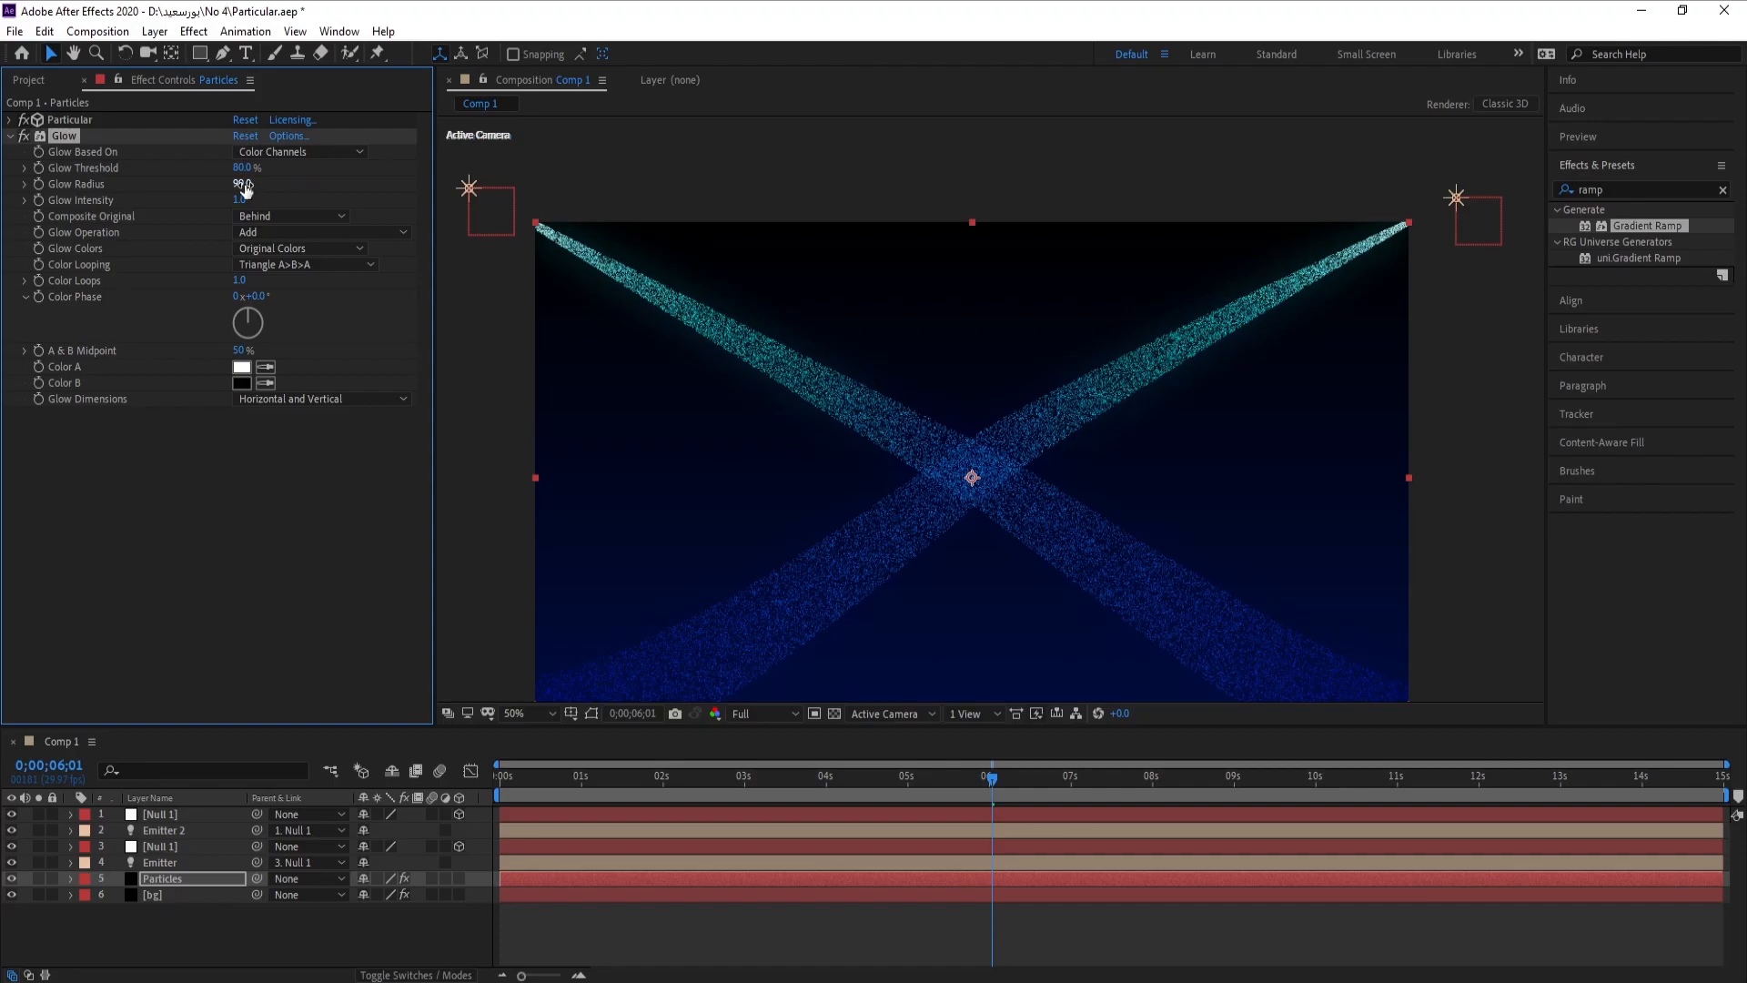
click(221, 443)
drag(245, 187, 171, 197)
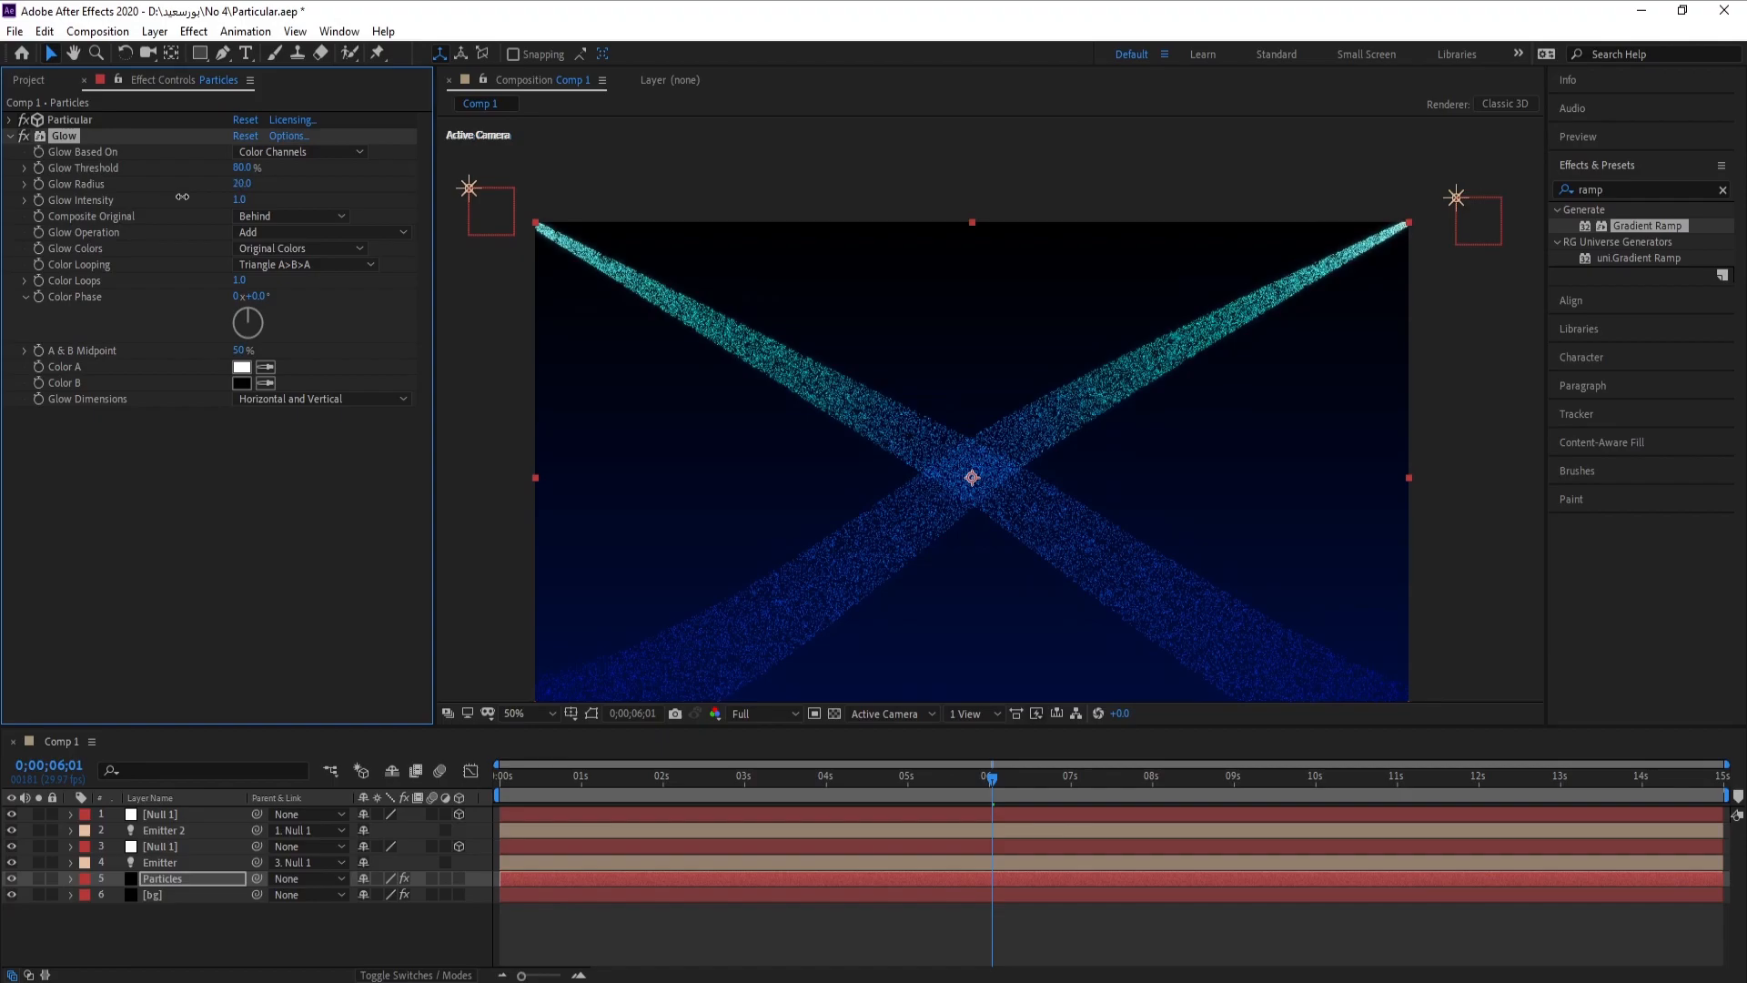
click(212, 516)
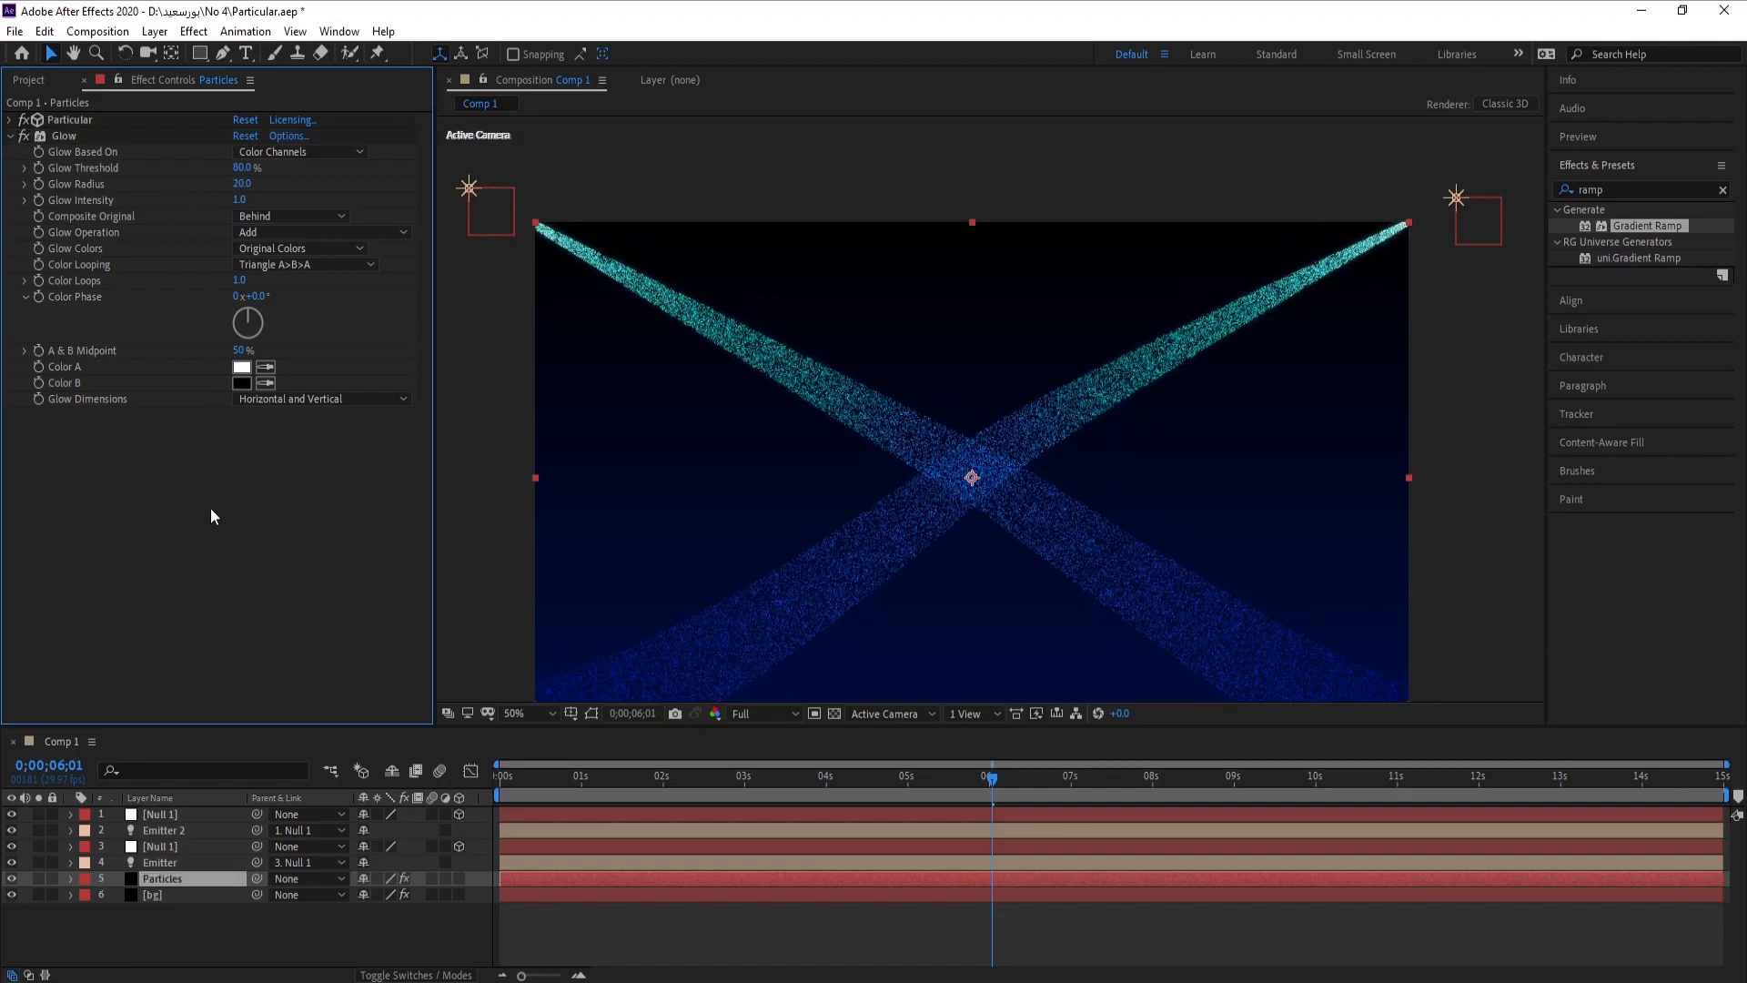
Duplicate the Glow effect on the Particles layer and set the copy's Glow Radius to 10.
click(10, 136)
click(51, 136)
key(ctrl+d)
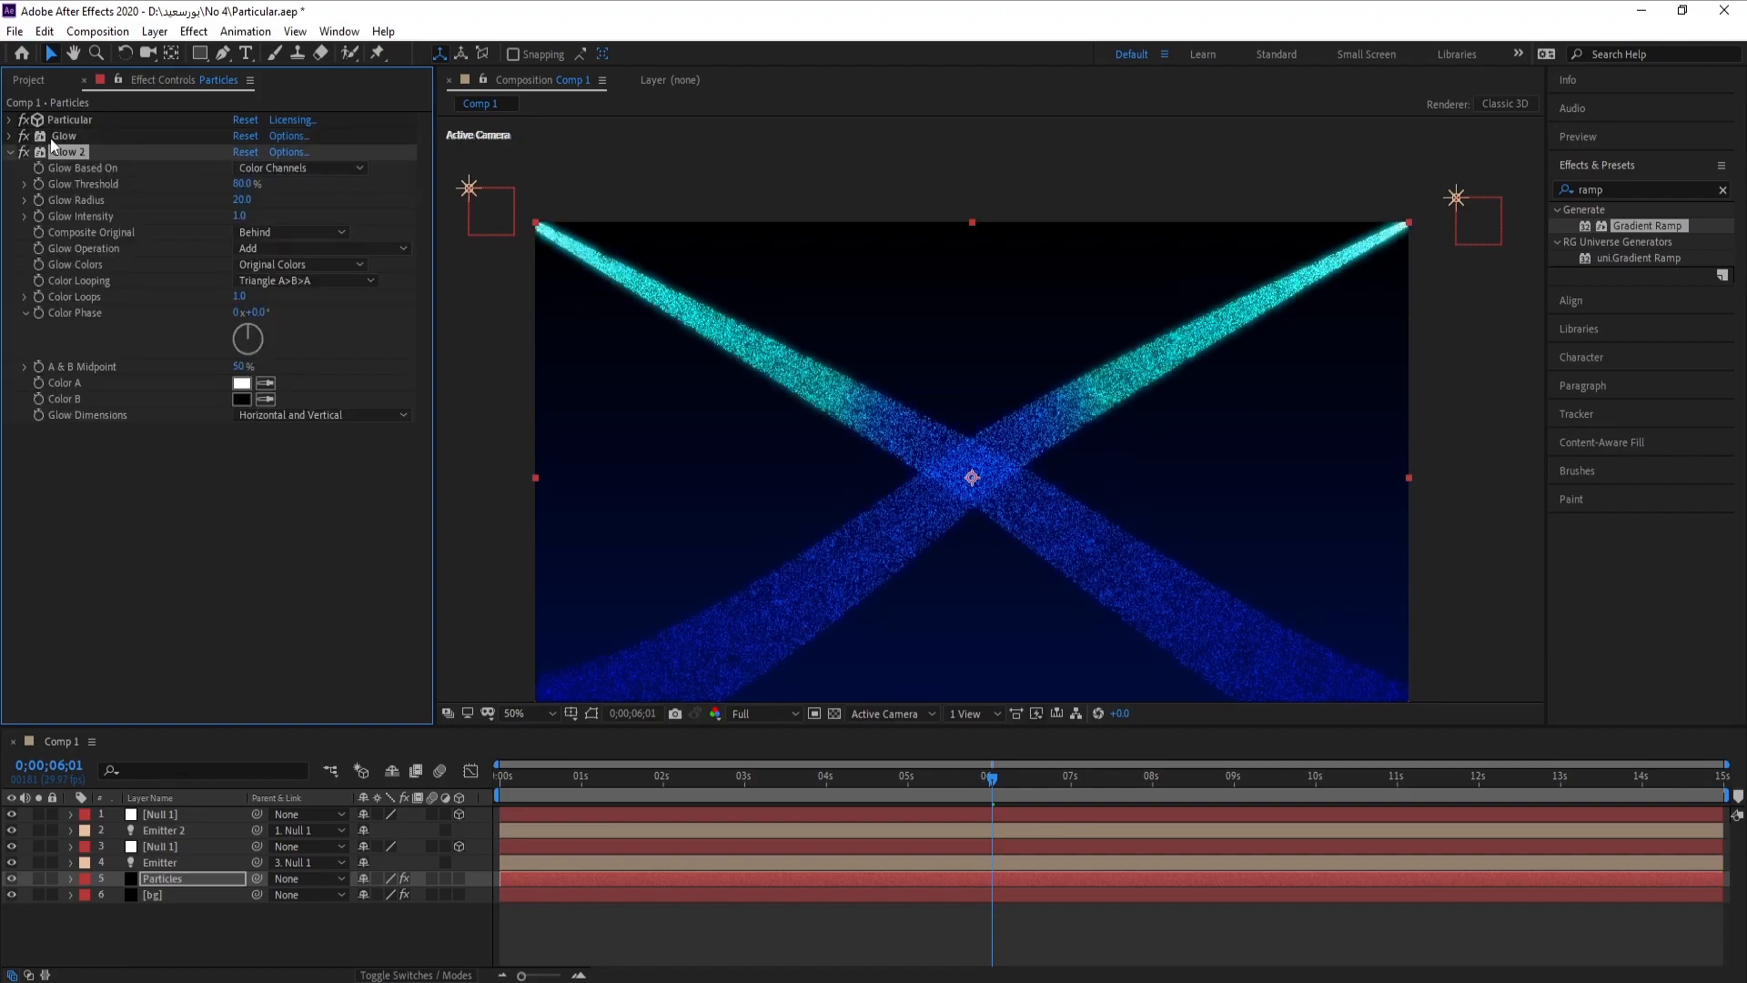
click(238, 199)
key(Return)
Set the Glow Threshold of the duplicated Glow effect to 60%.
drag(242, 184, 173, 193)
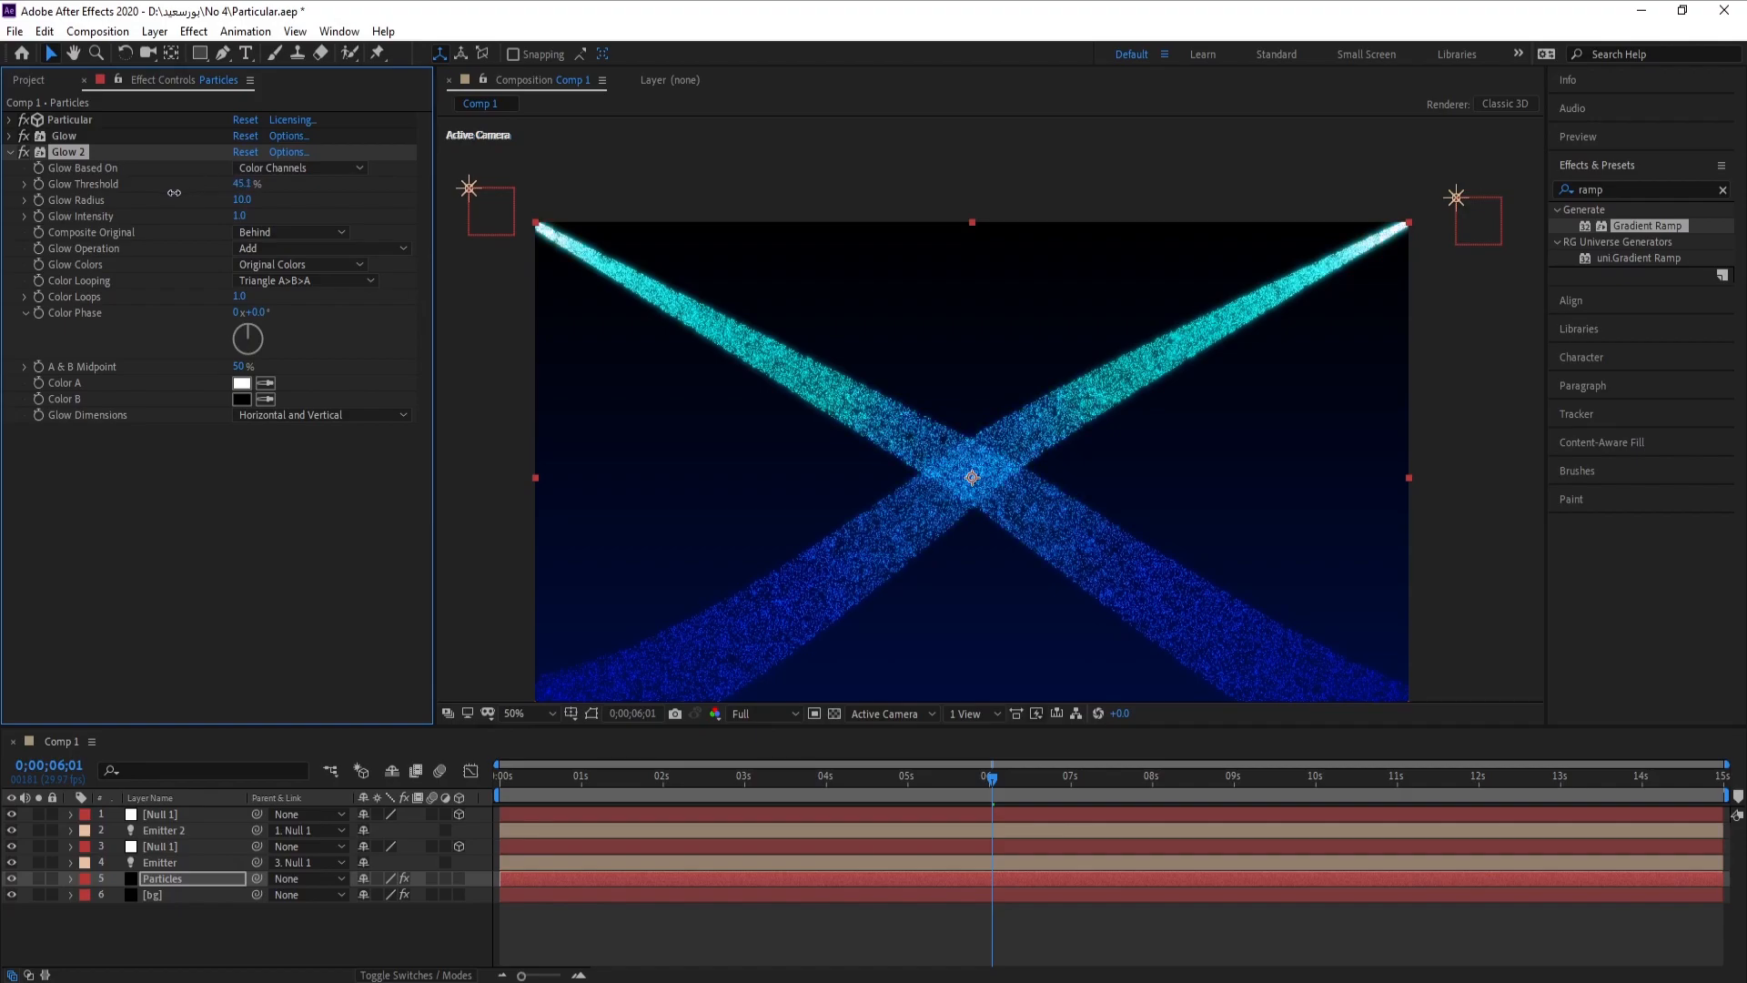
click(244, 185)
text(6)
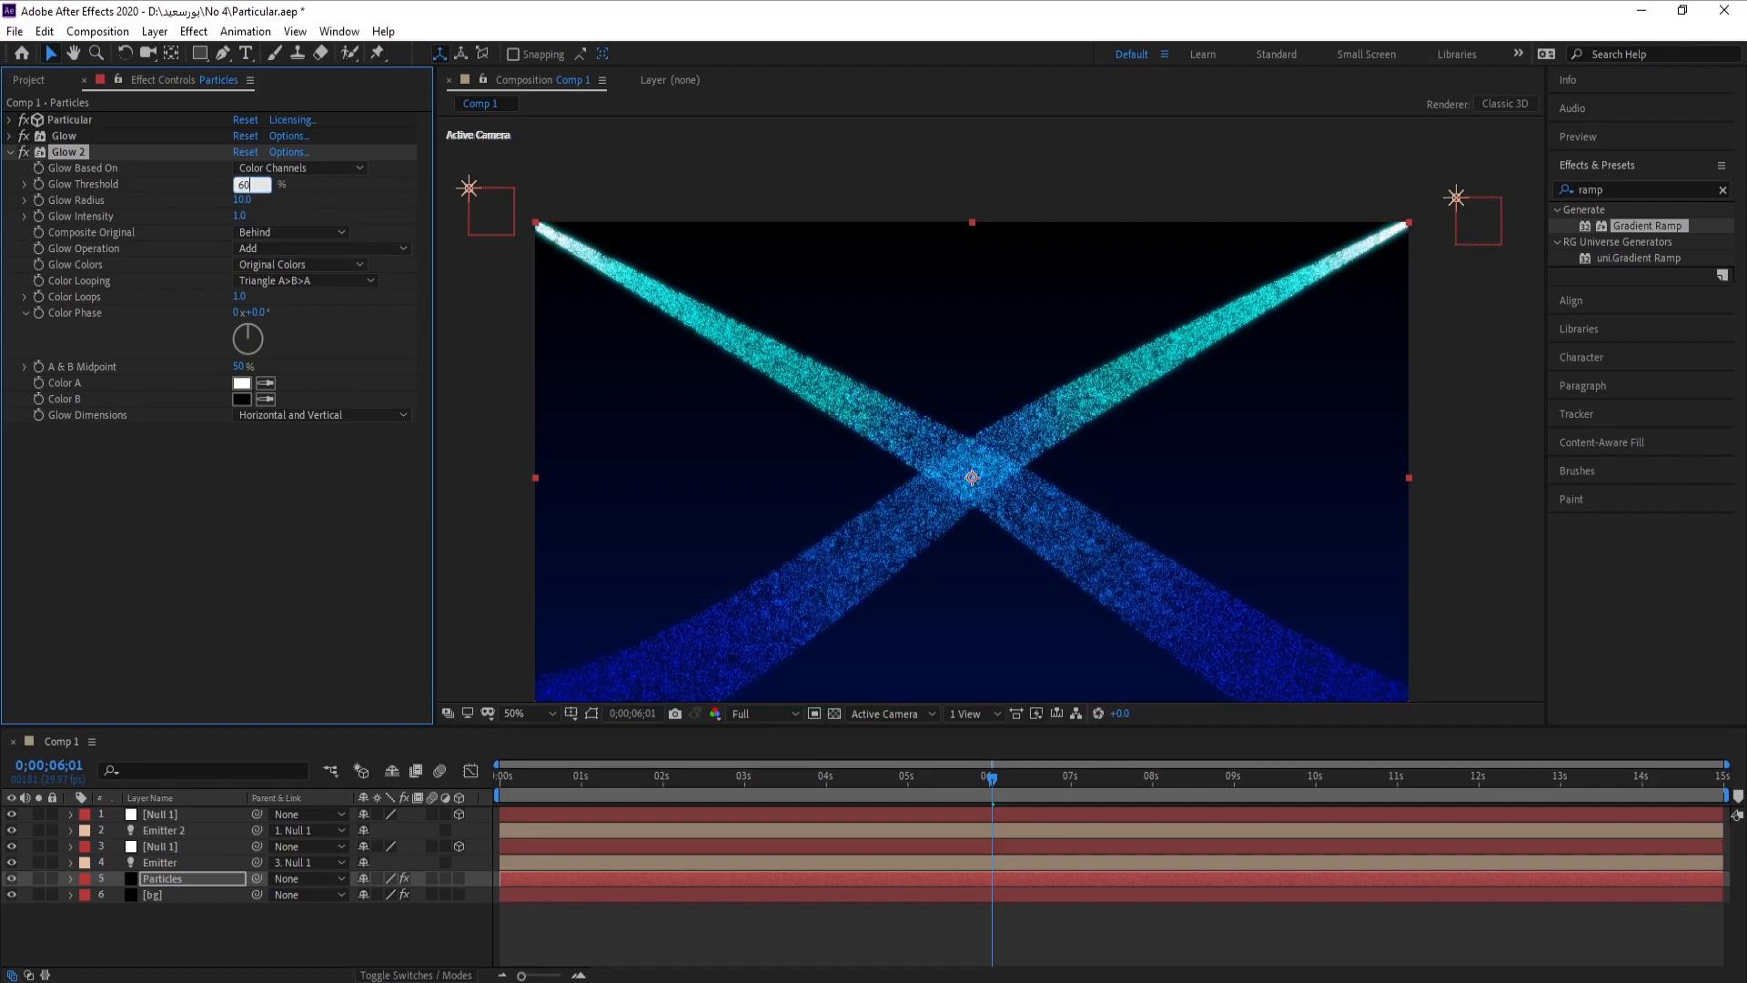
key(Return)
click(9, 152)
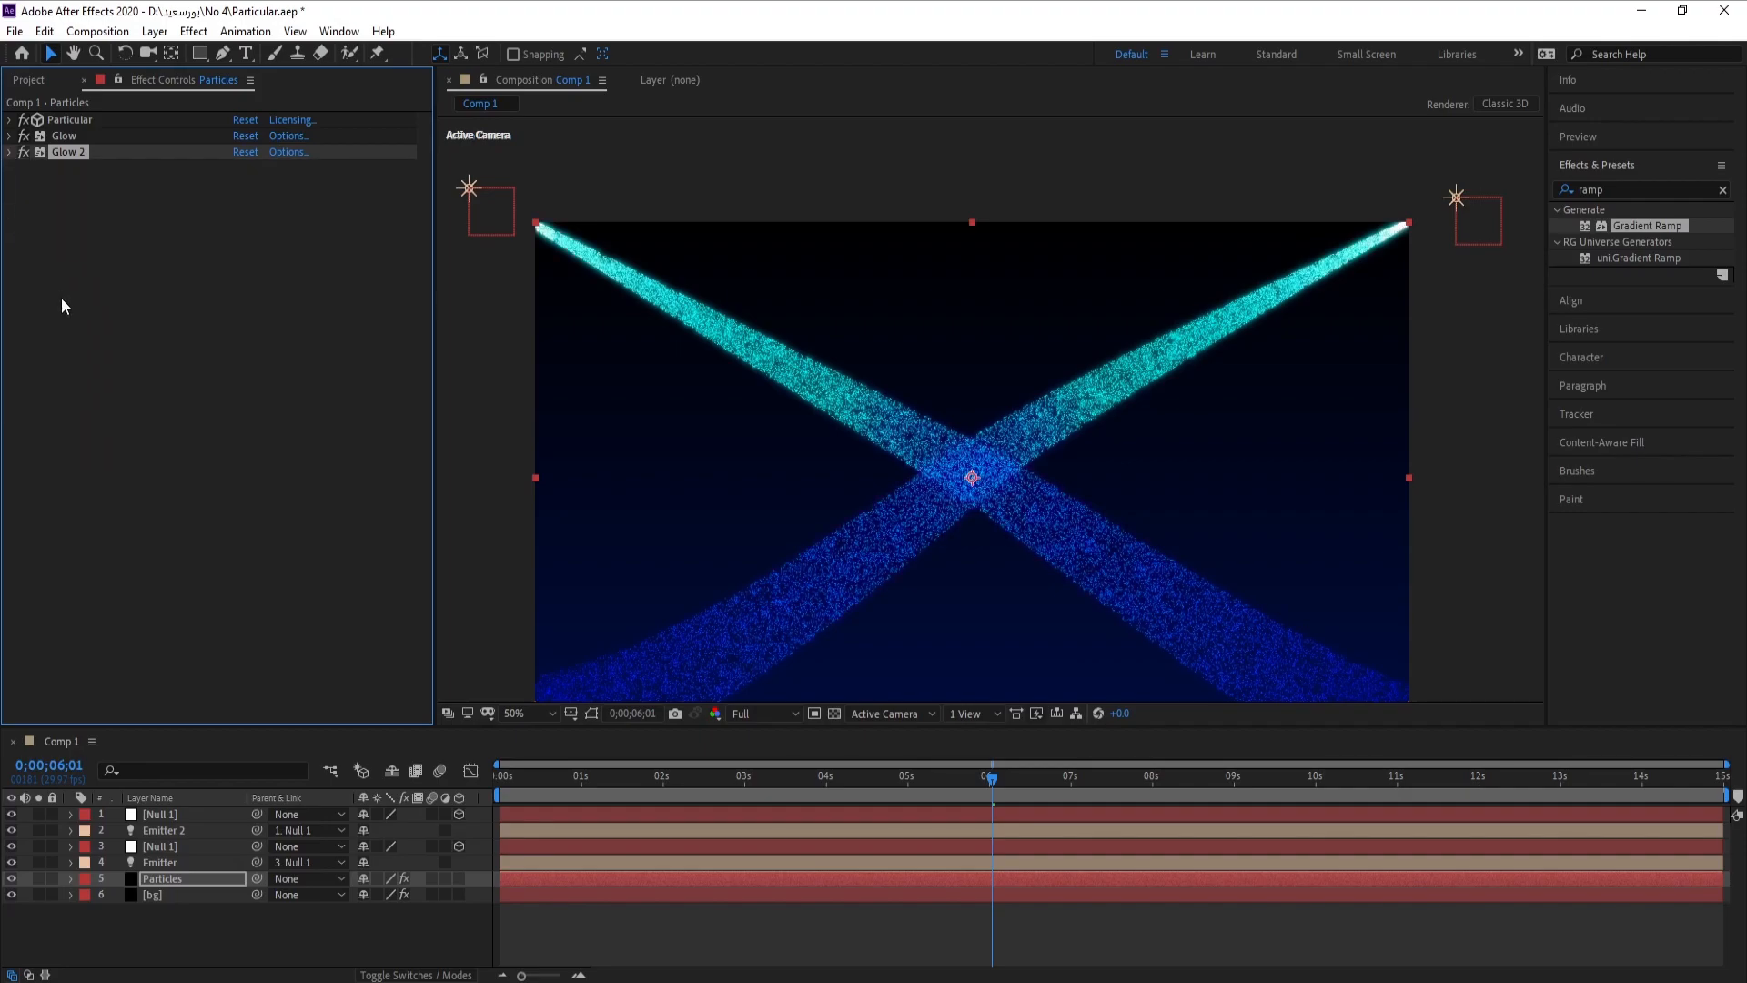
Create an adjustment layer and place it above all other layers in Comp 1.
click(123, 344)
click(155, 31)
mouse_move(167, 54)
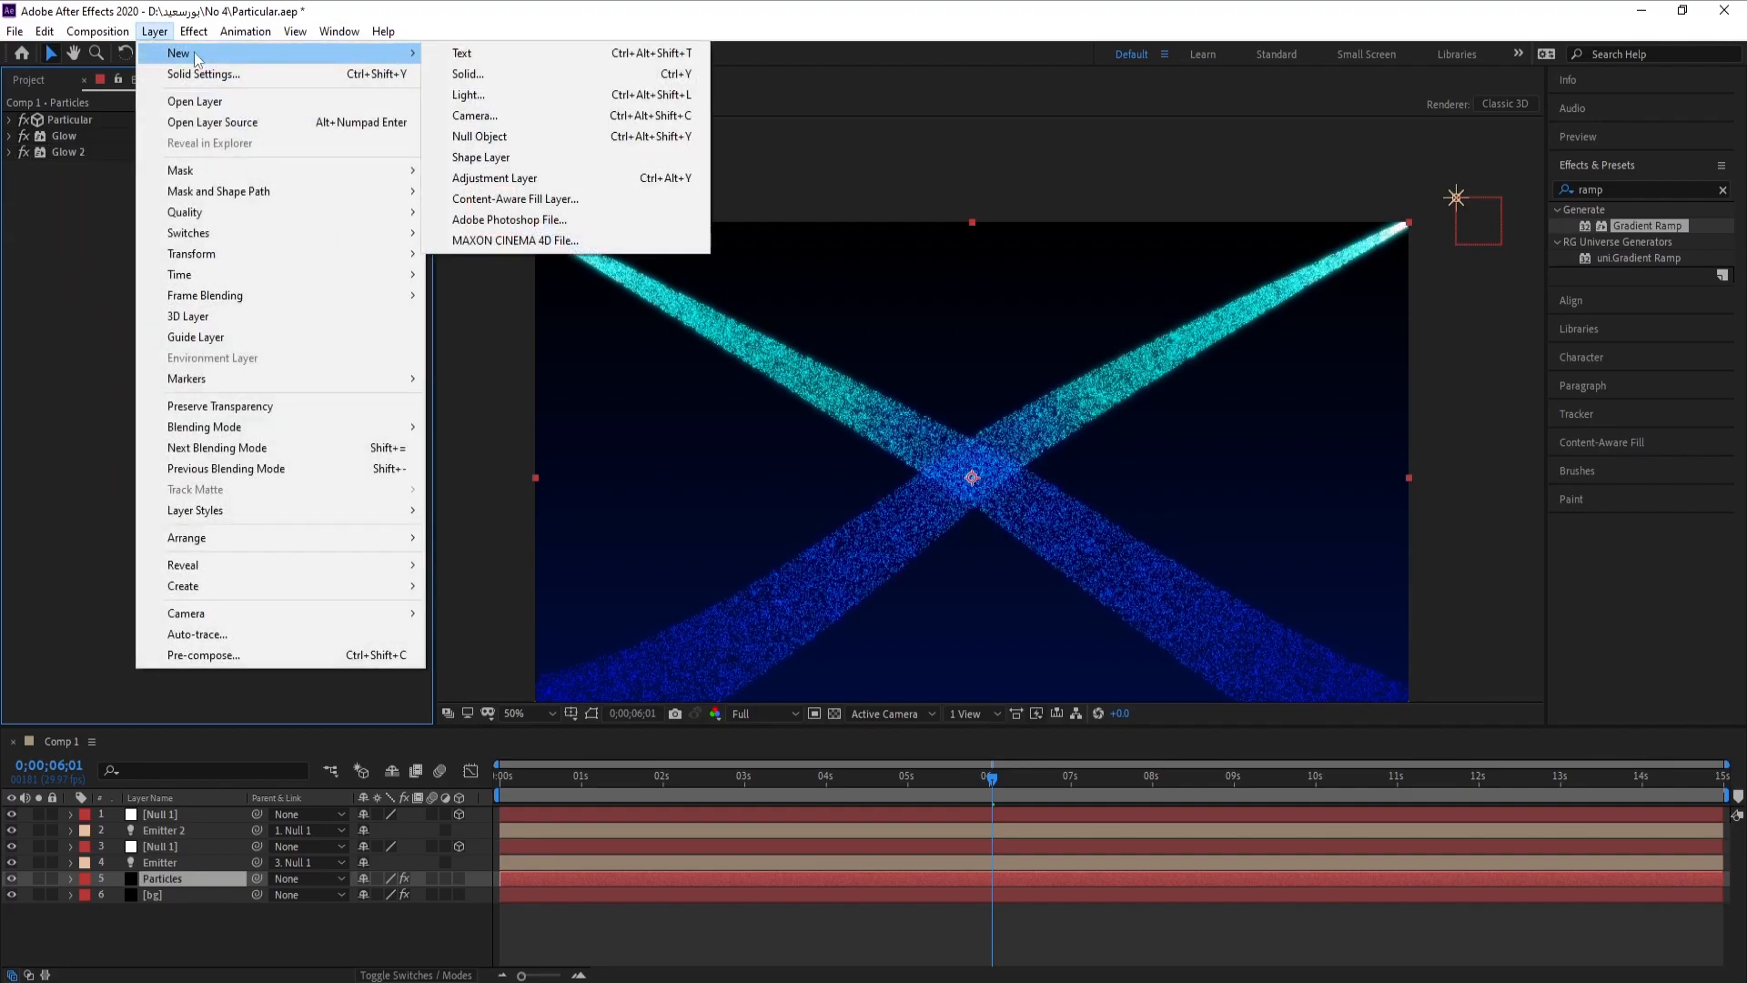
click(499, 178)
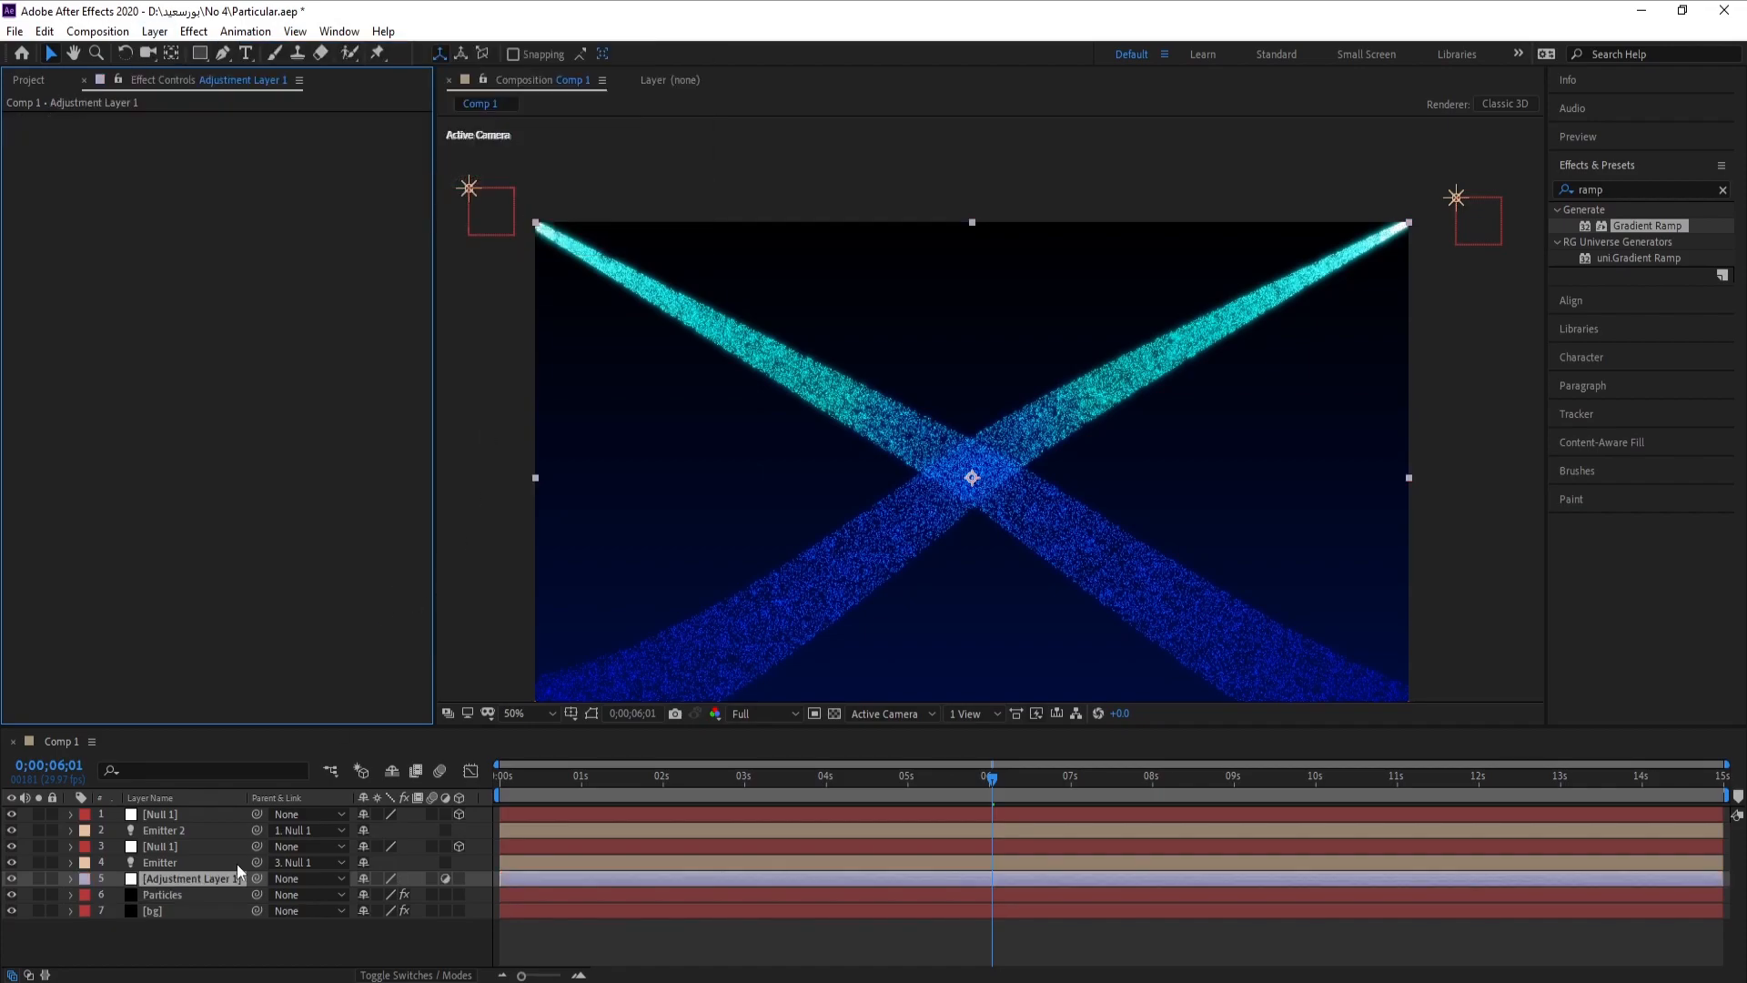
drag(198, 878, 182, 812)
click(153, 813)
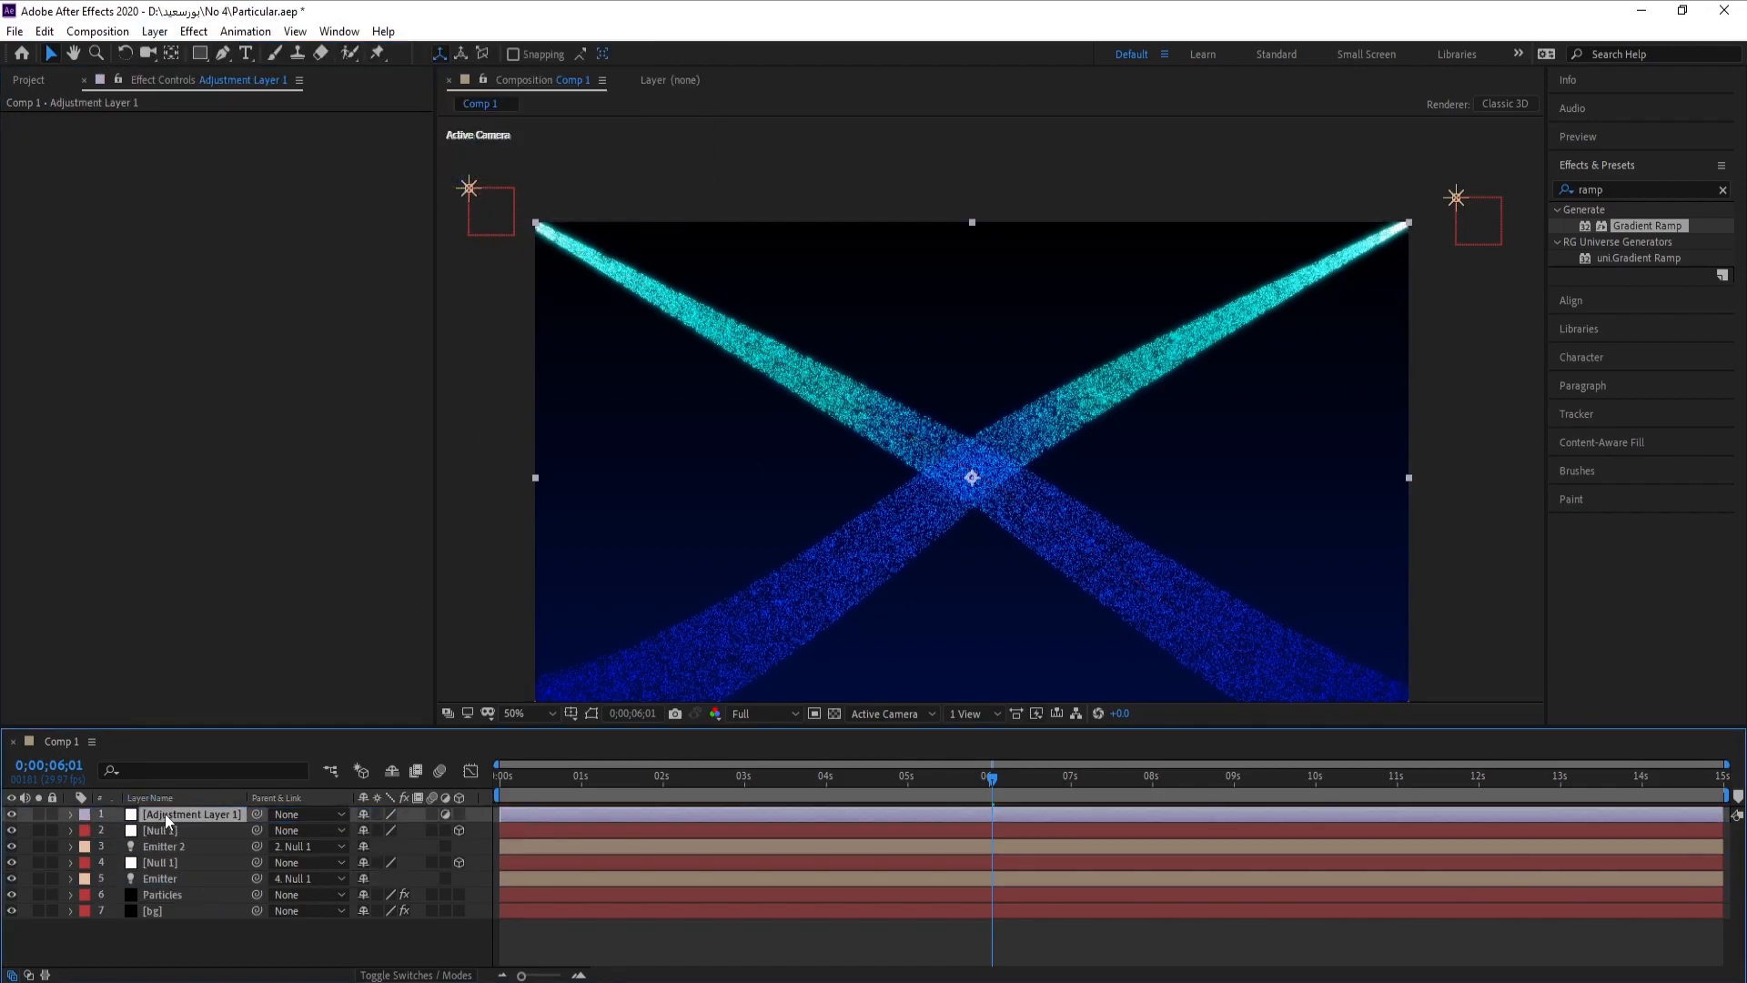
Apply the Stylize Glow effect to the adjustment layer and set its Glow Threshold to 80%.
click(194, 31)
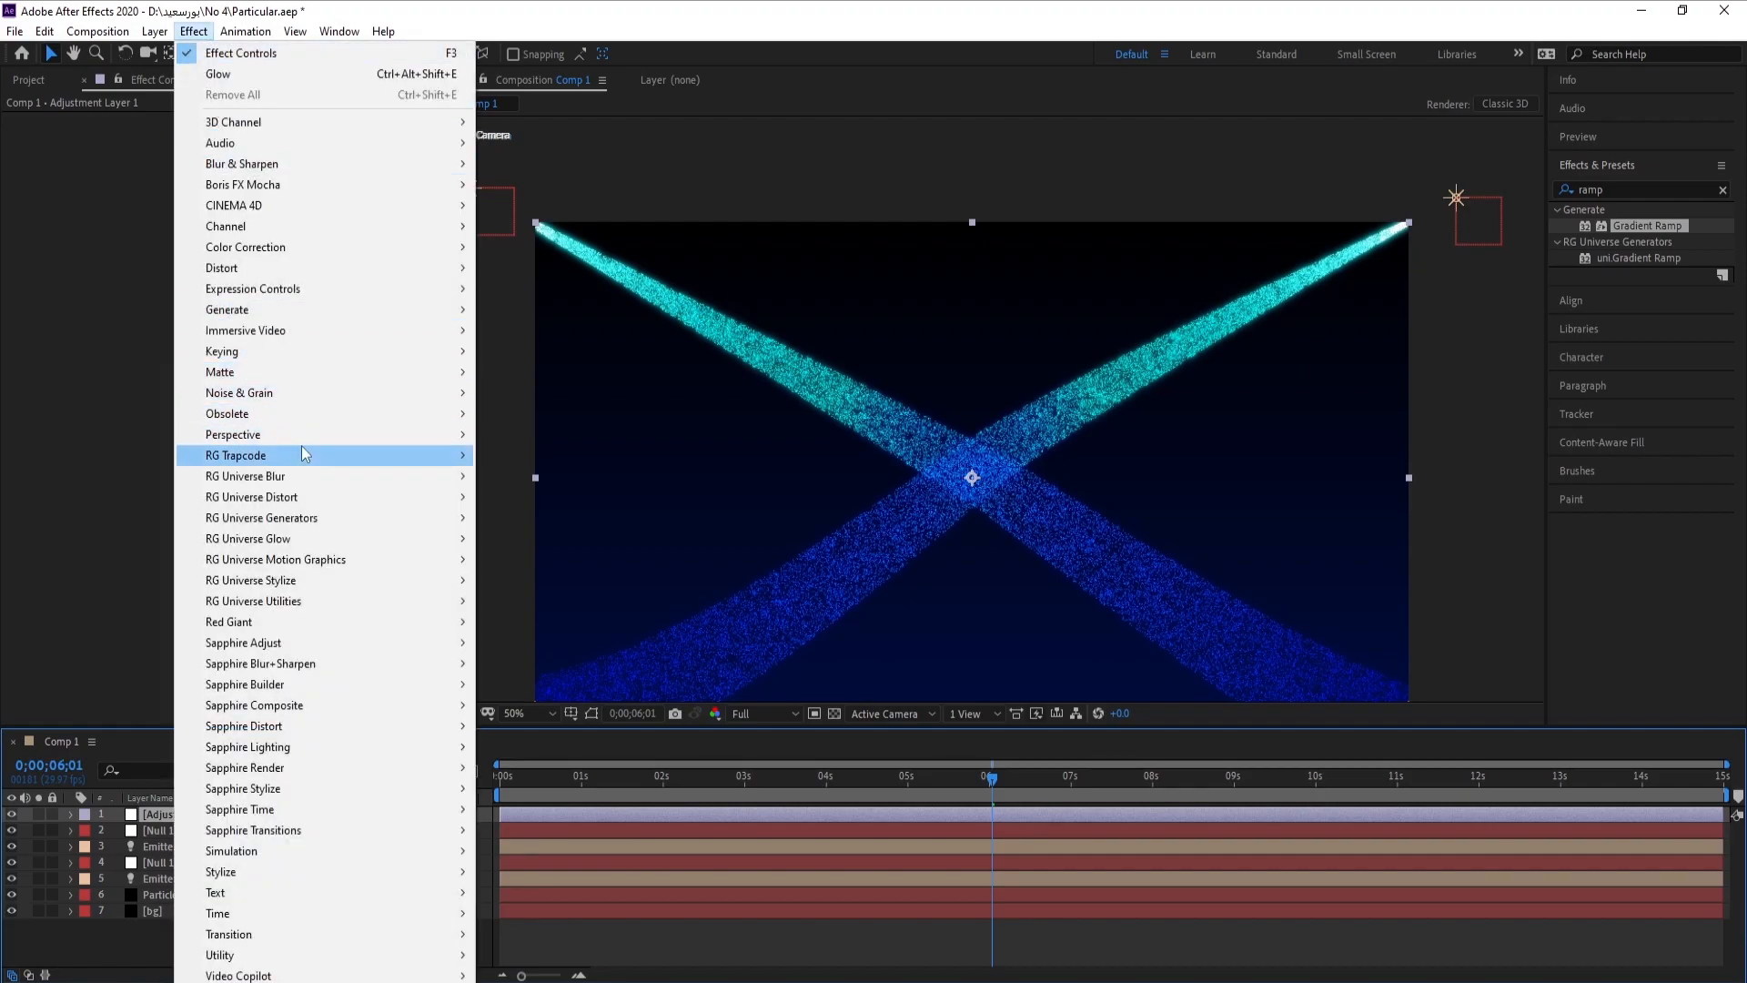
mouse_move(322, 876)
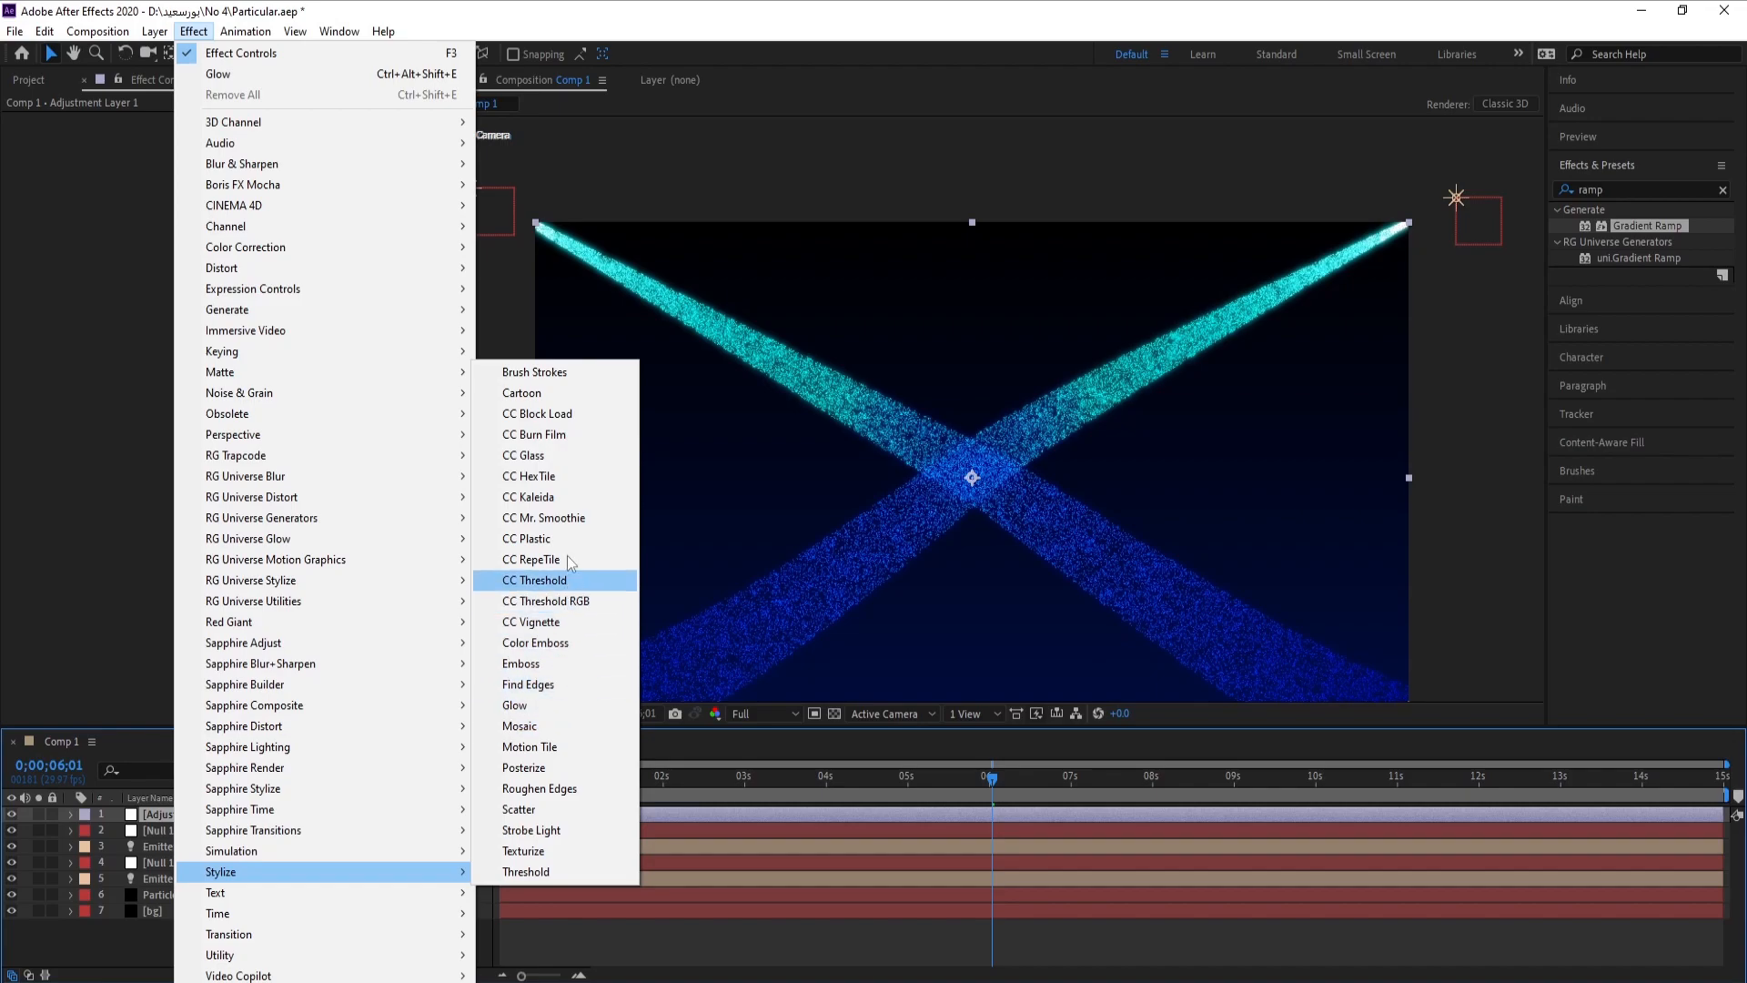
click(546, 707)
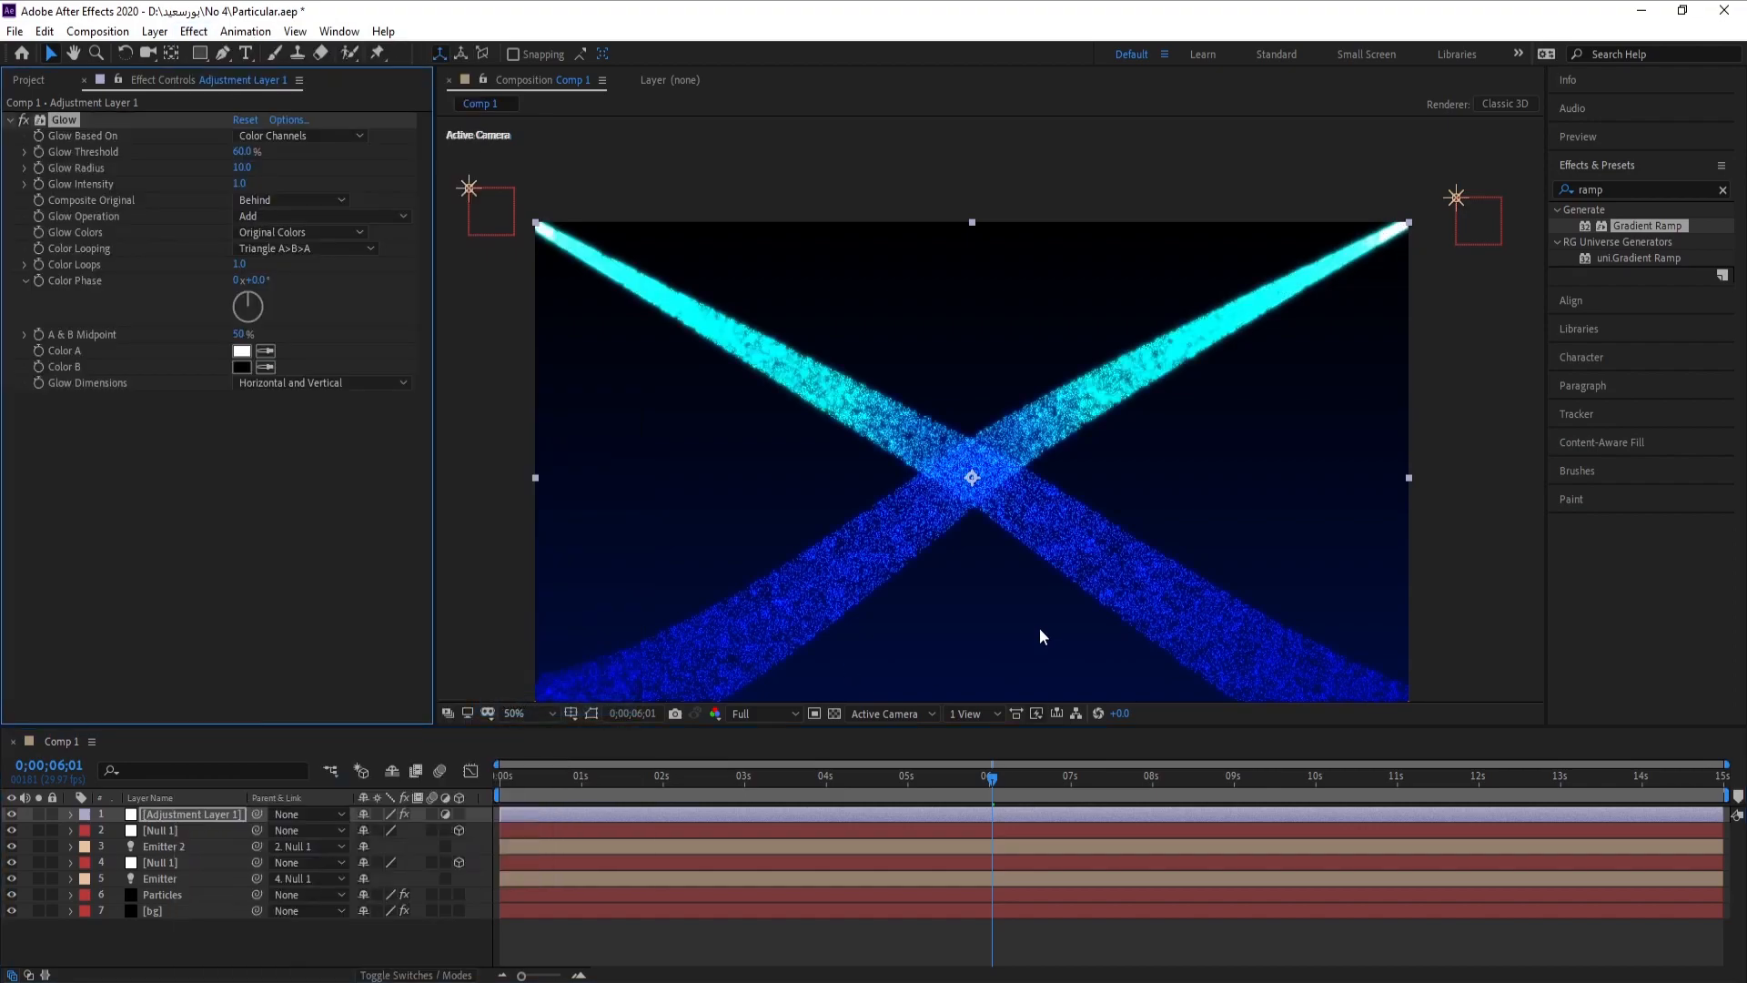
click(239, 153)
key(Return)
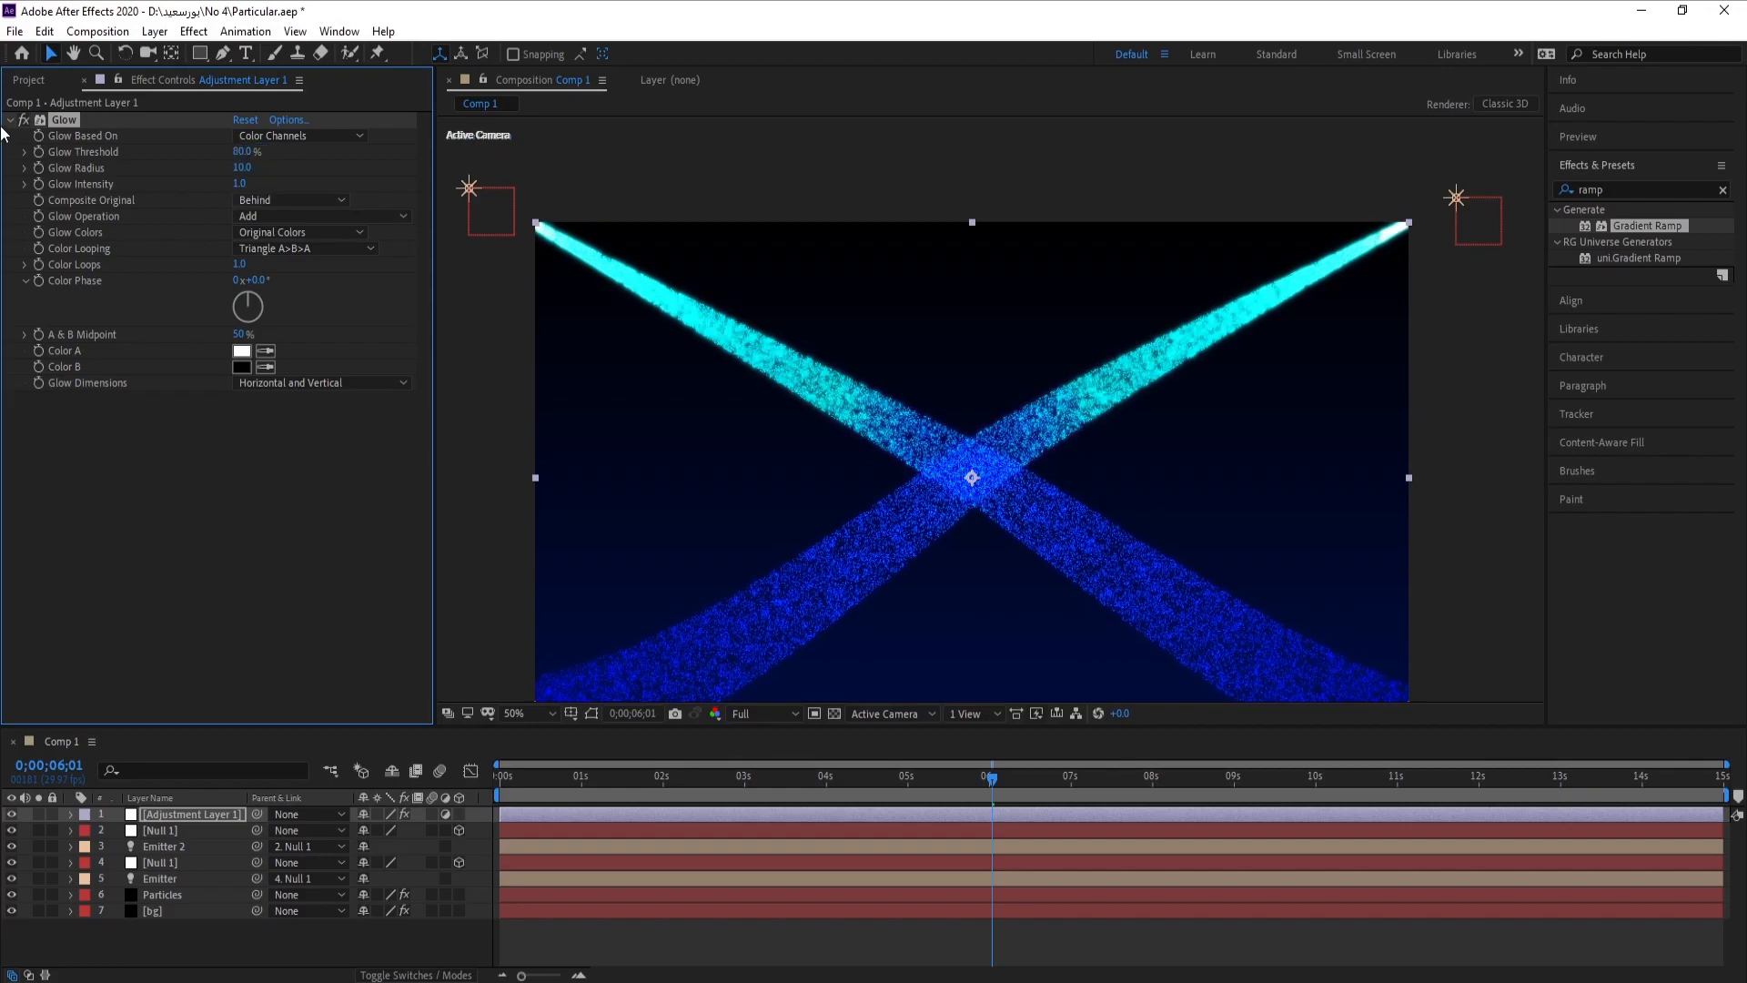
click(9, 121)
Apply the Color Correction Curves effect to the adjustment layer.
click(194, 817)
click(194, 31)
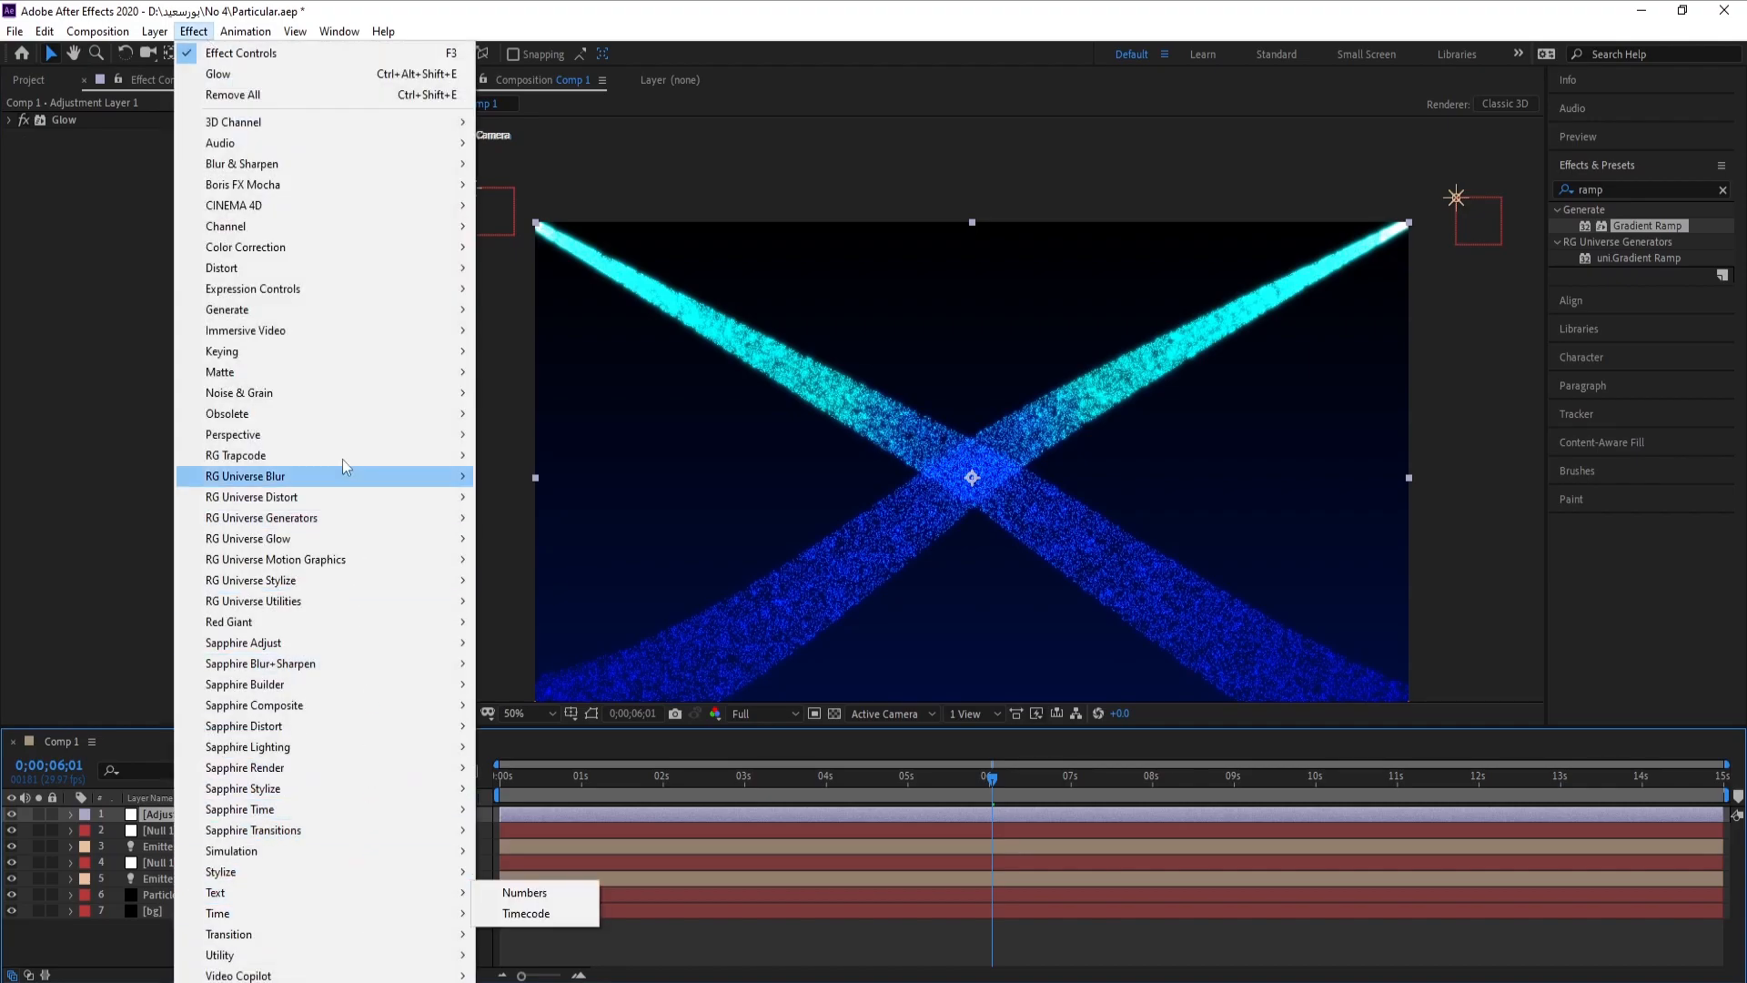
mouse_move(344, 298)
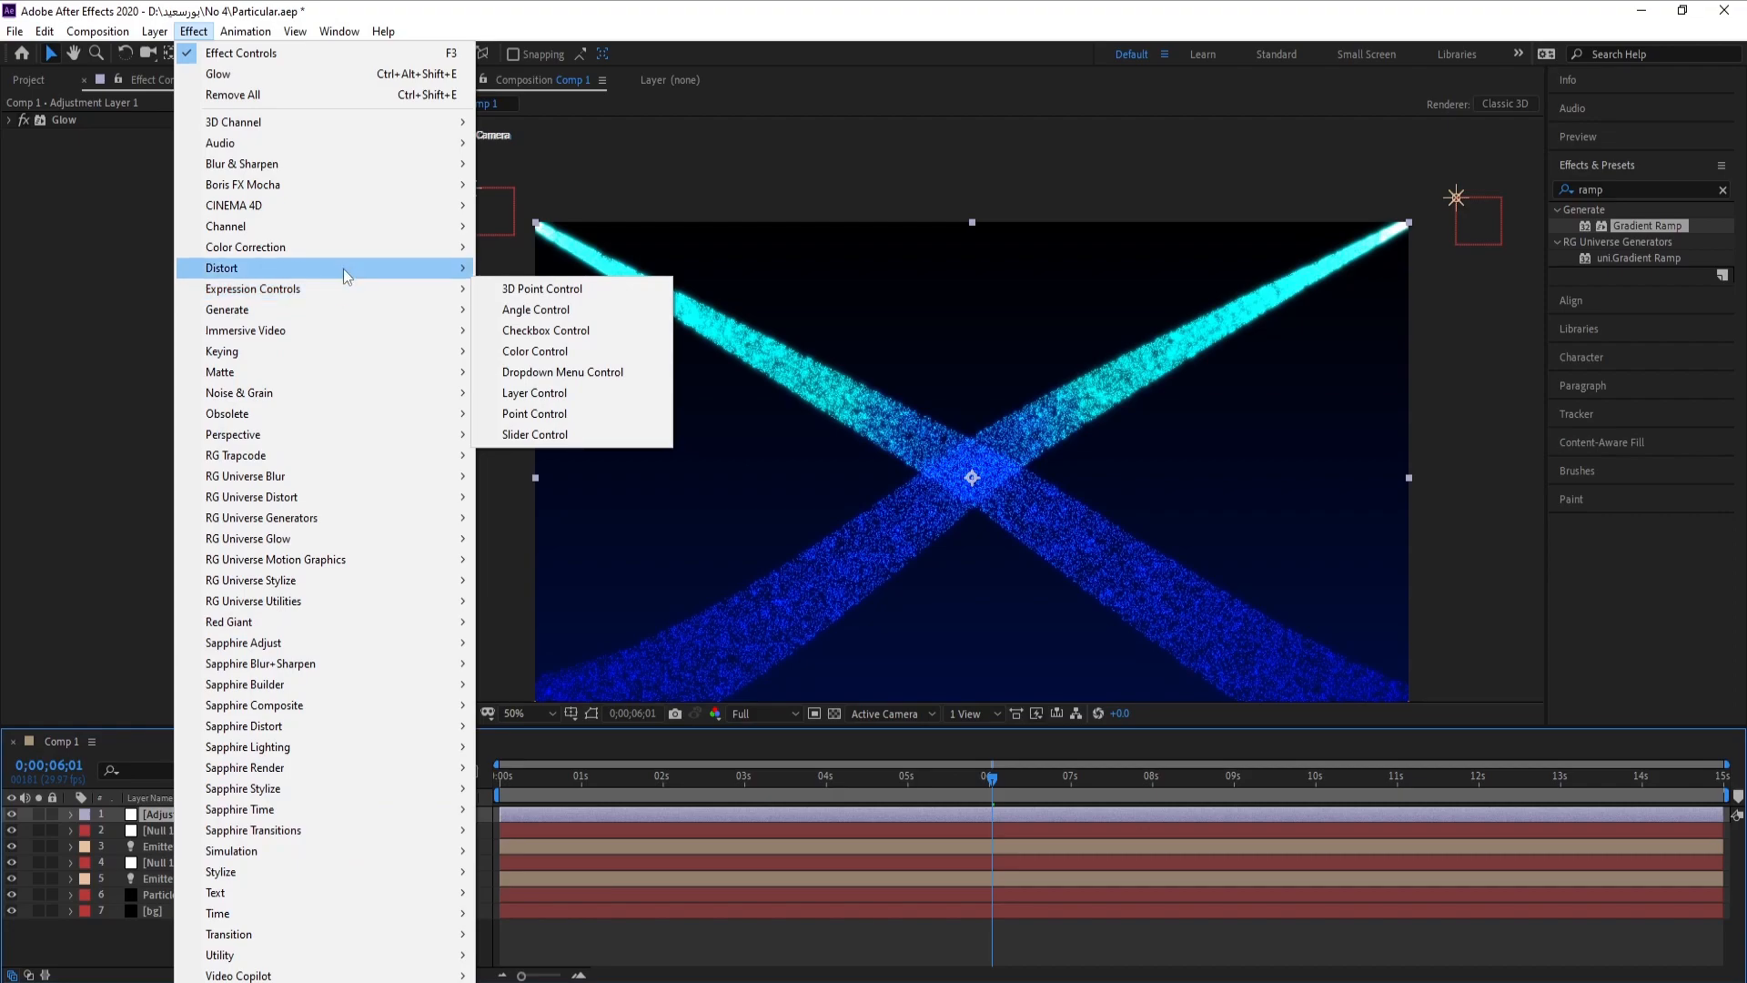
mouse_move(348, 249)
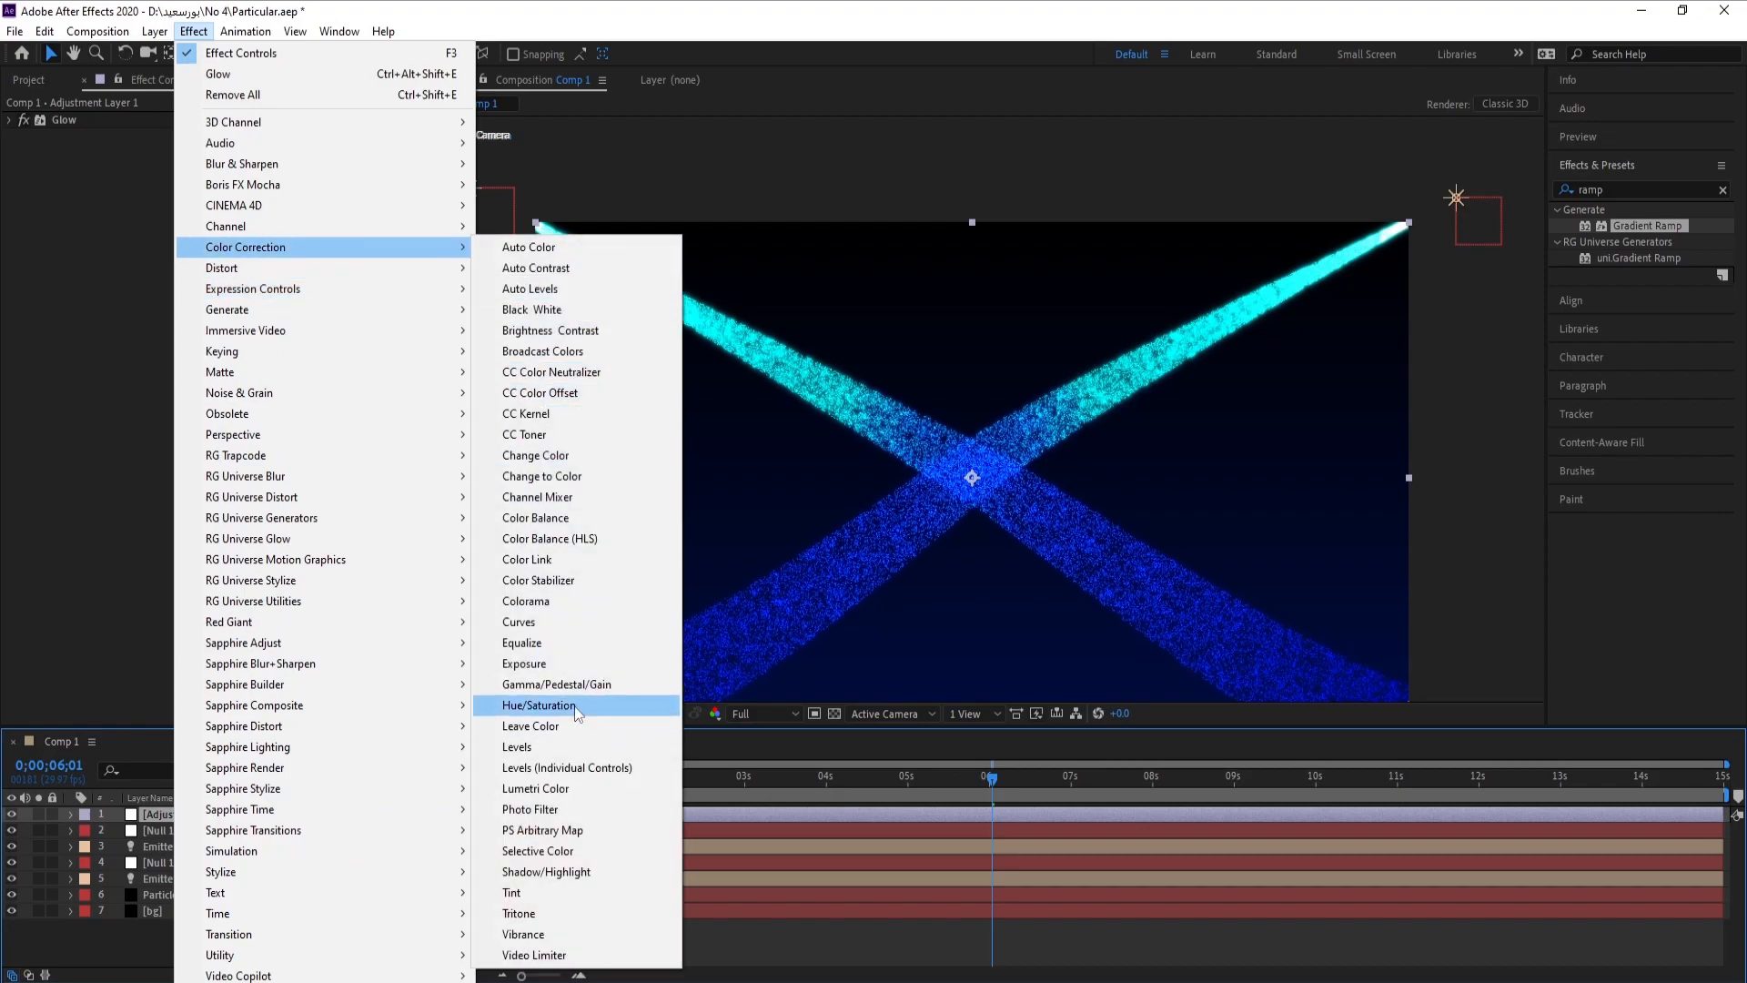
click(568, 628)
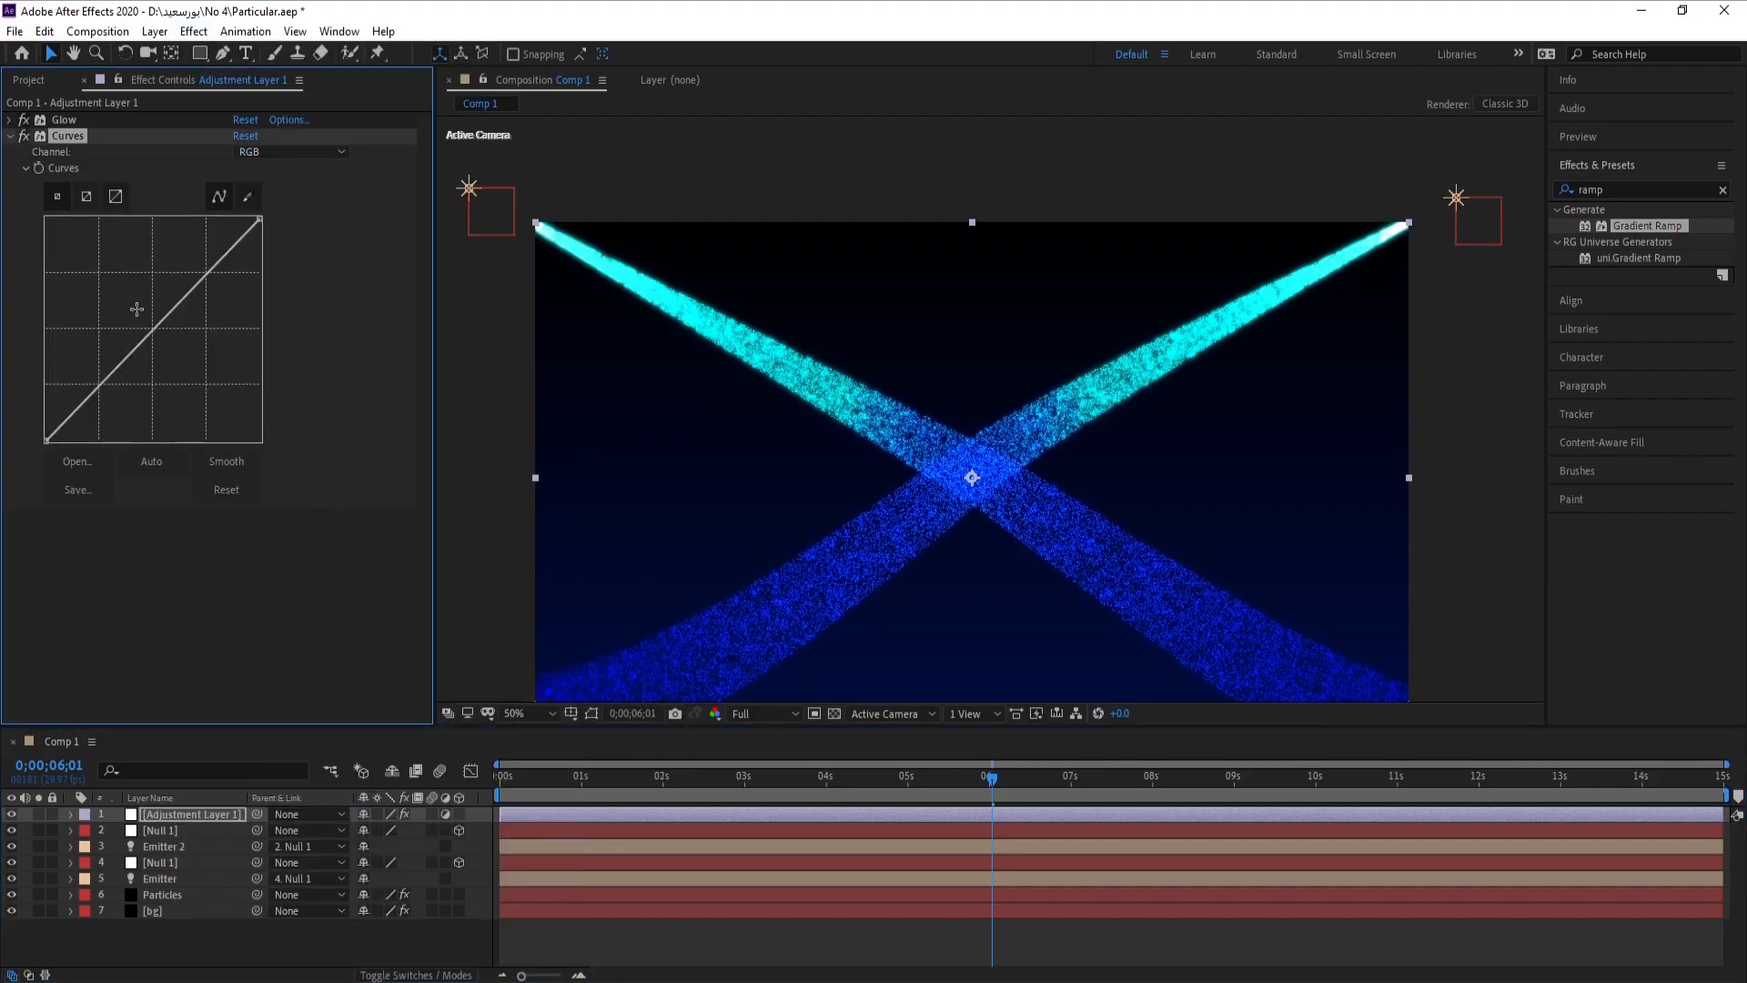
Shape the RGB curve into a gentle S by lowering the shadows and slightly raising the highlights.
drag(140, 341, 157, 384)
drag(201, 318, 190, 300)
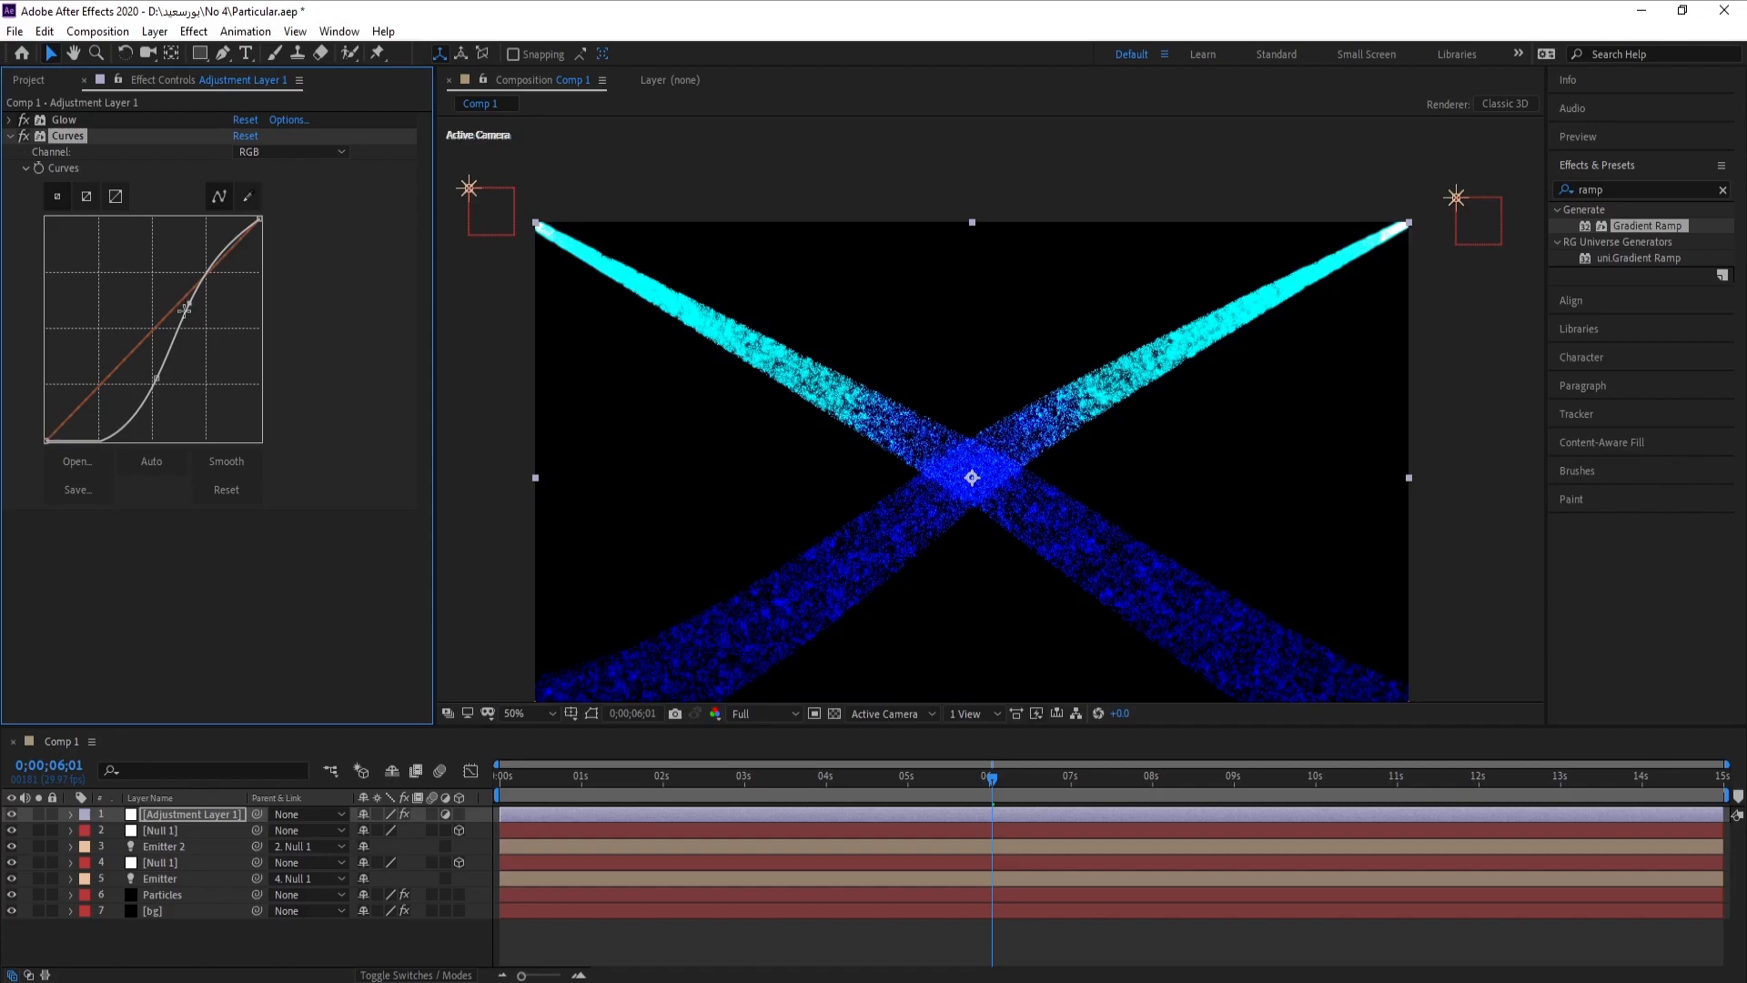
drag(156, 381, 118, 403)
drag(191, 301, 188, 288)
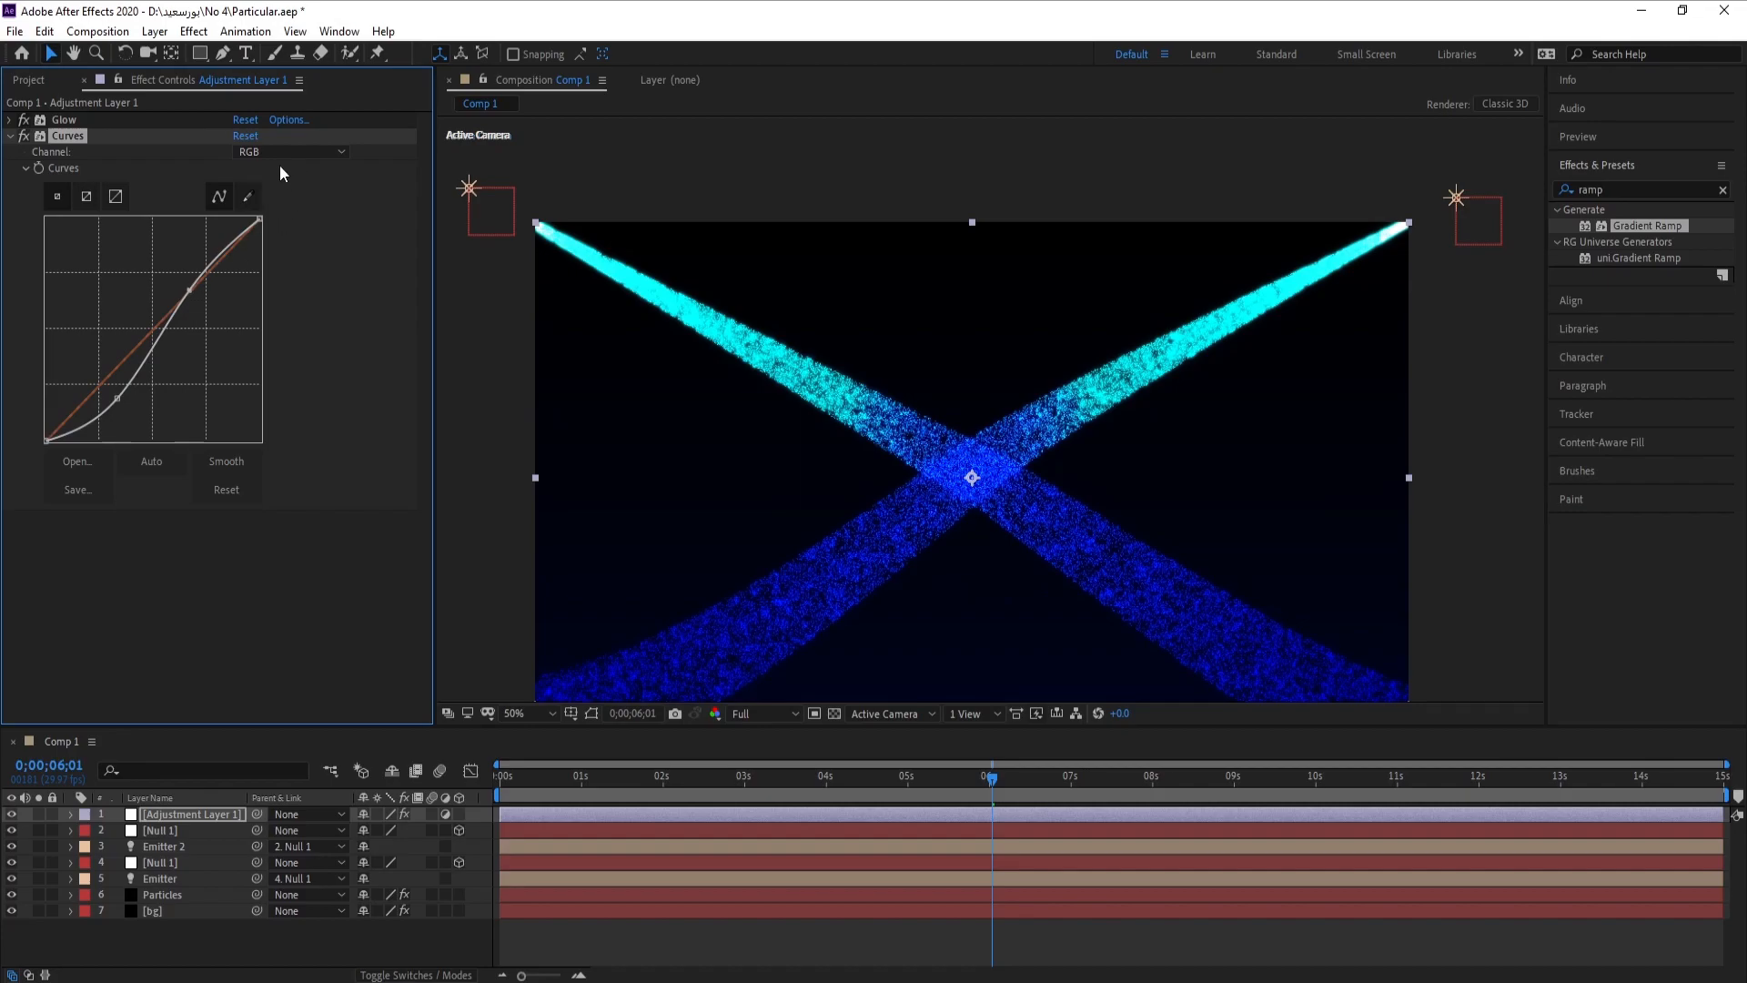
Switch the Curves channel to Alpha and bend its curve into a similar S with lowered shadows and raised highlights.
click(341, 152)
click(289, 259)
drag(158, 325, 190, 286)
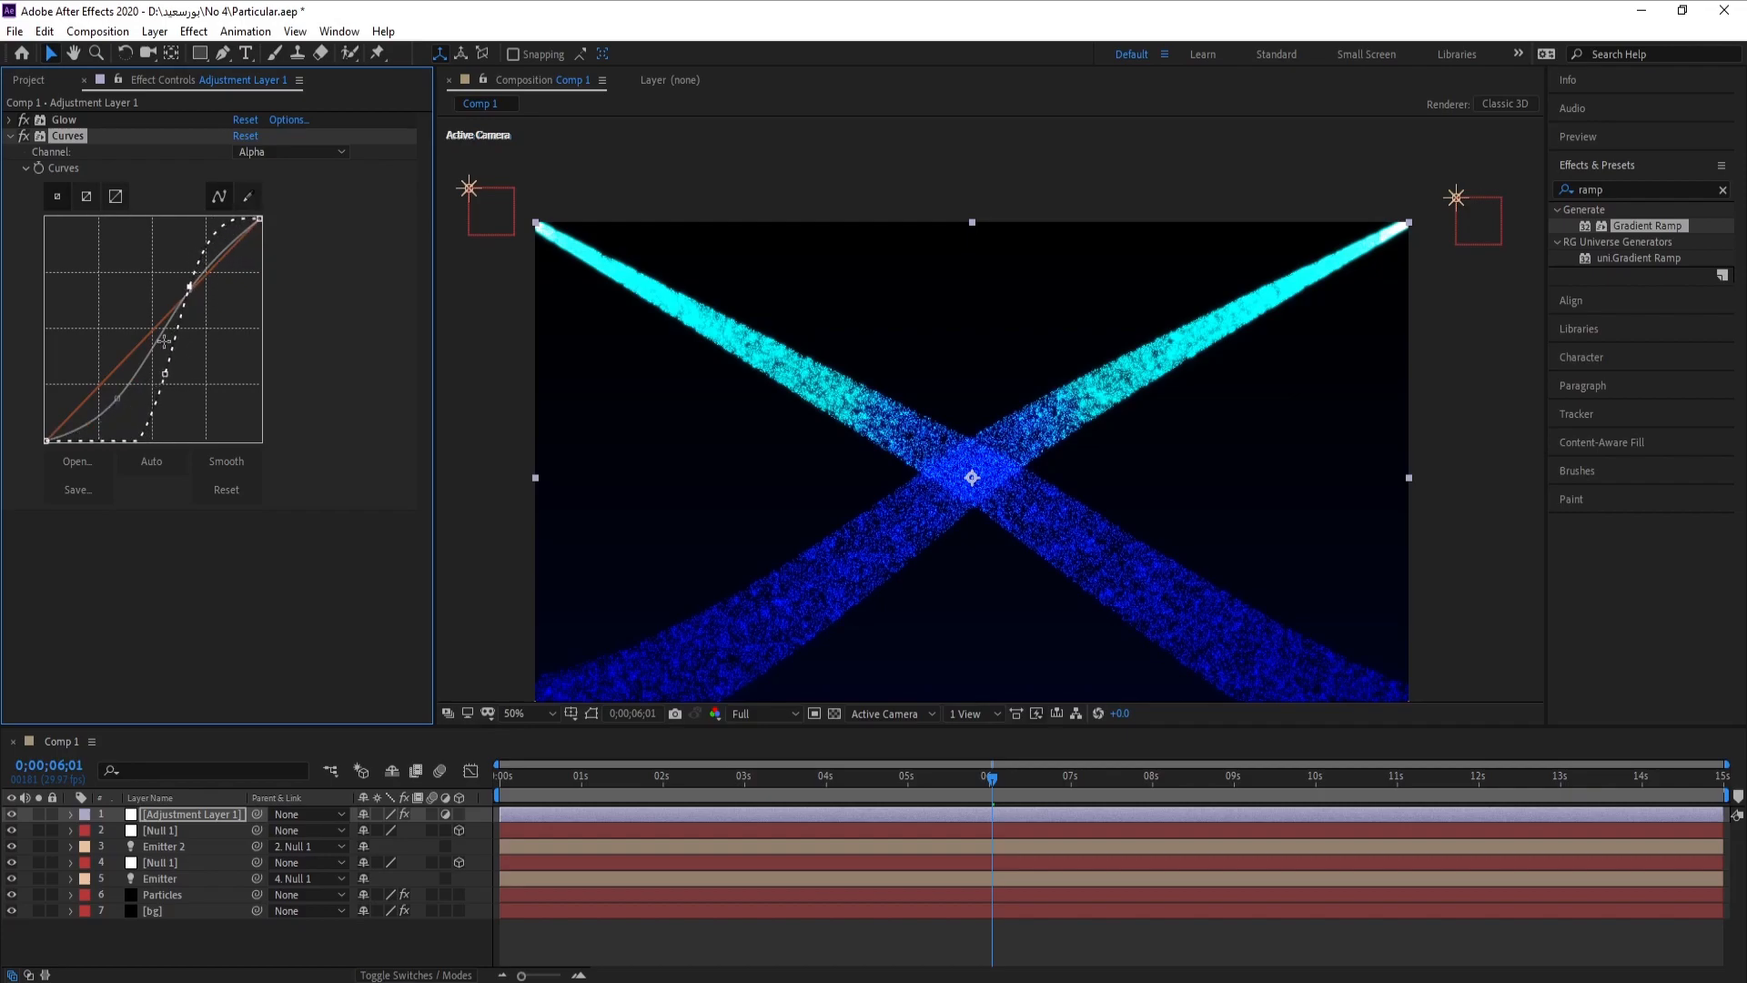
drag(166, 368, 129, 401)
Return to the start of the timeline and preview the composition's animation.
drag(583, 776, 465, 794)
key(space)
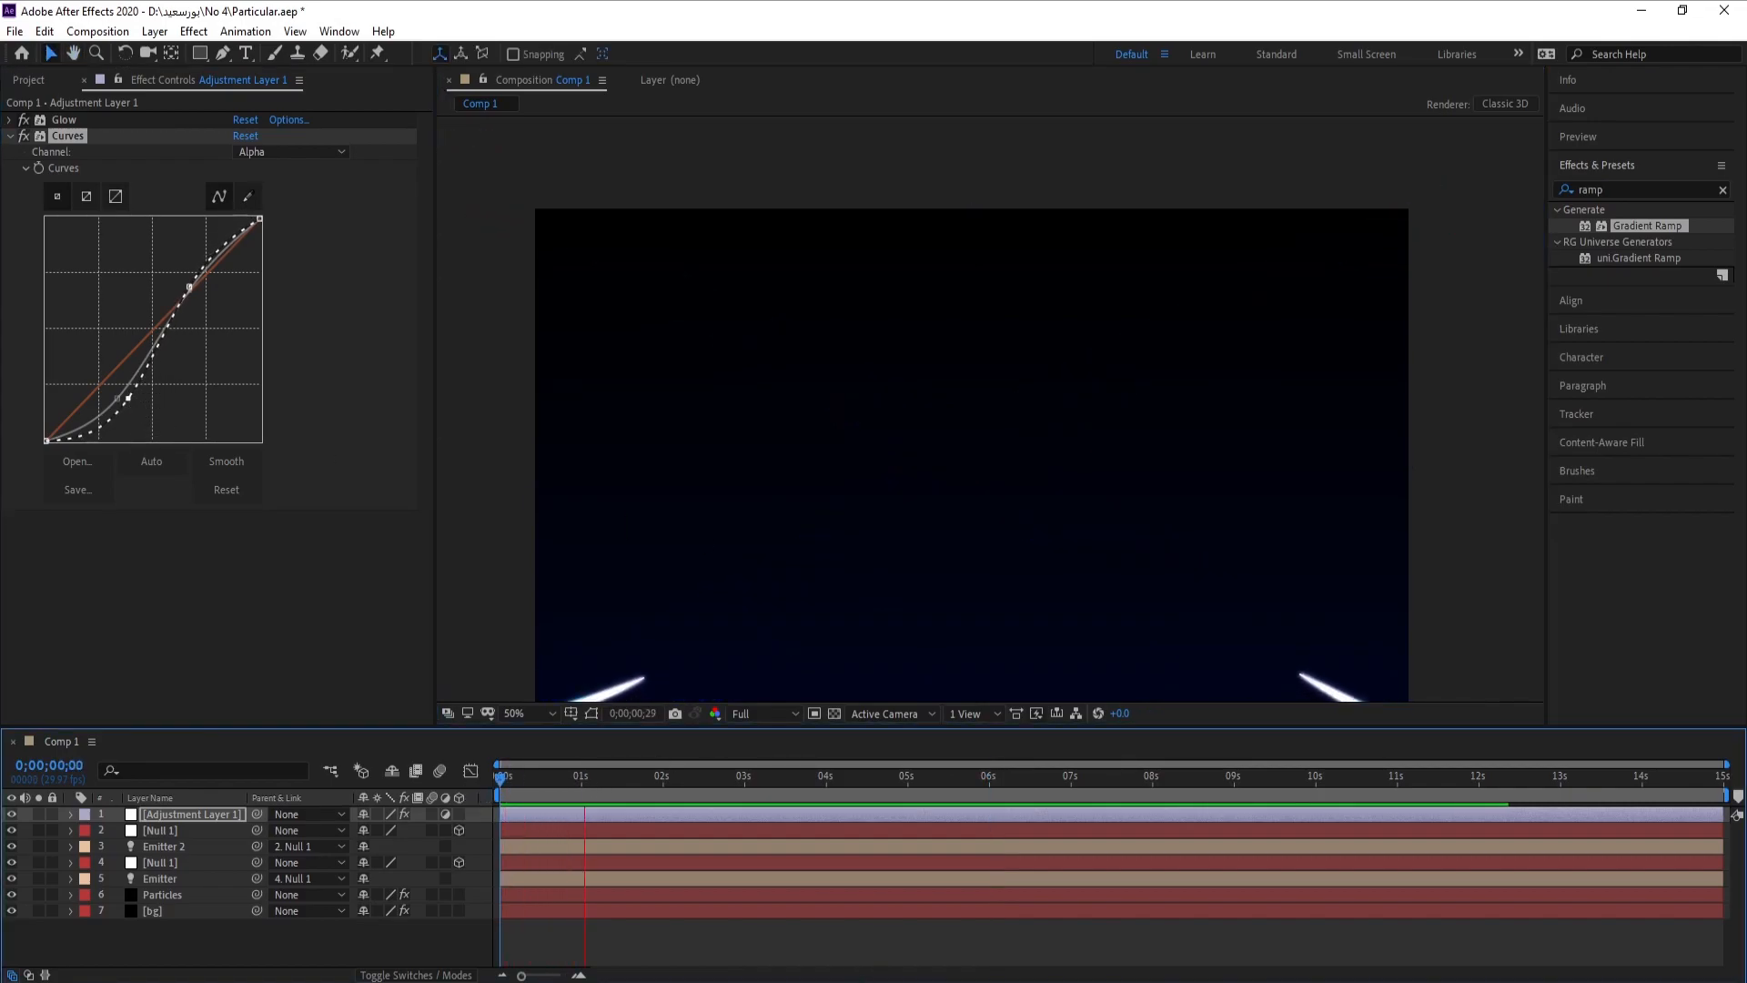